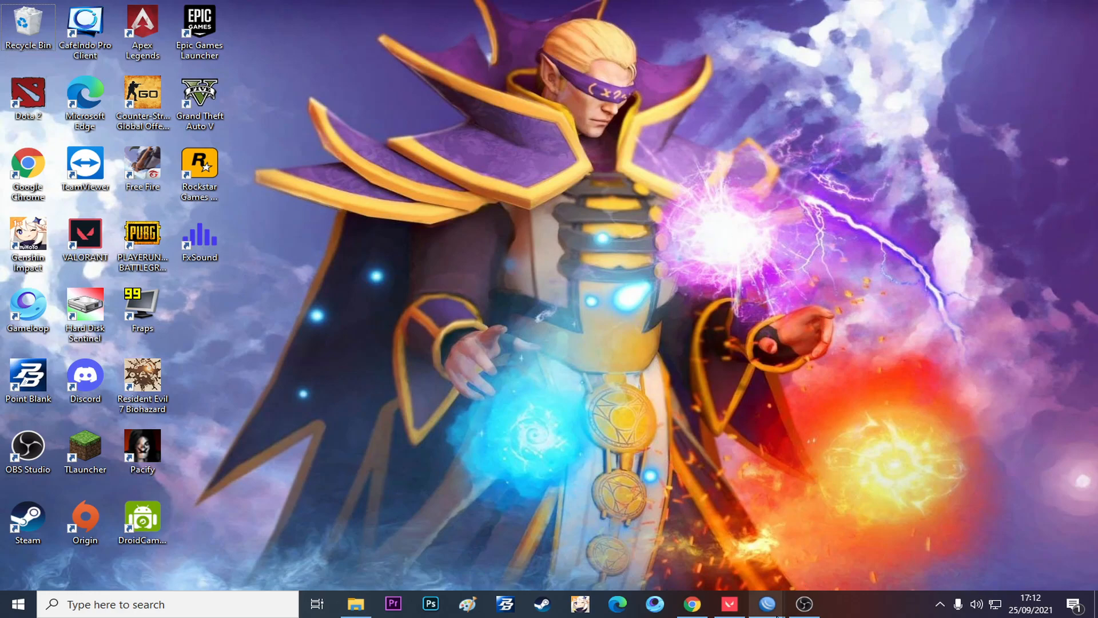
Step: Switch to WinBox, show the router's DHCP clients, and widen the interface and IP address columns
mouse_move(767, 604)
mouse_move(795, 558)
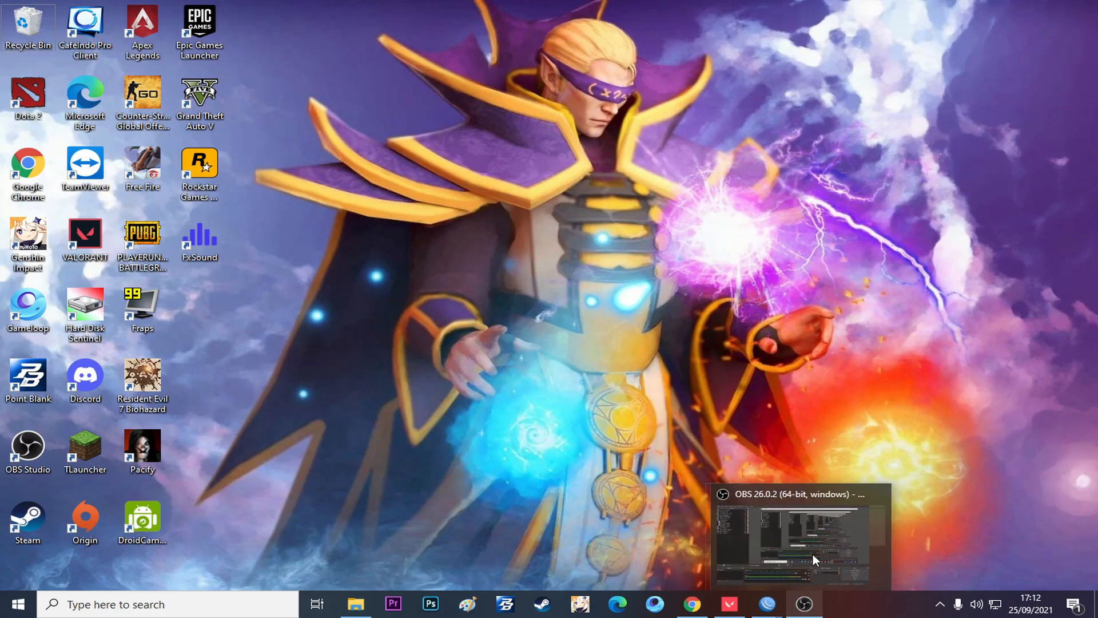
click(872, 530)
click(72, 169)
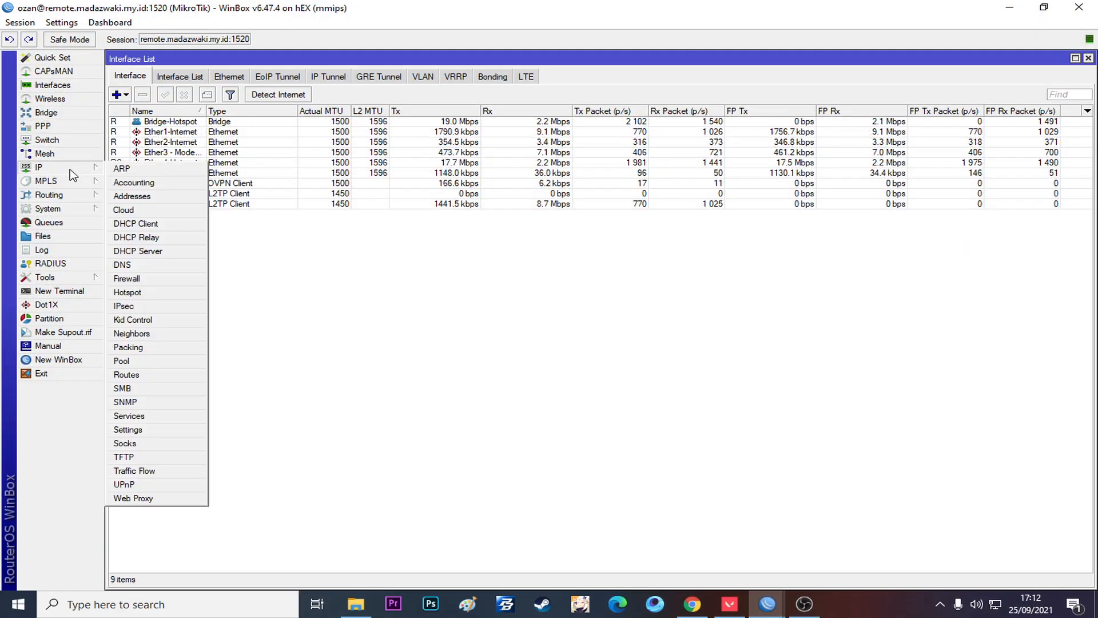
click(156, 227)
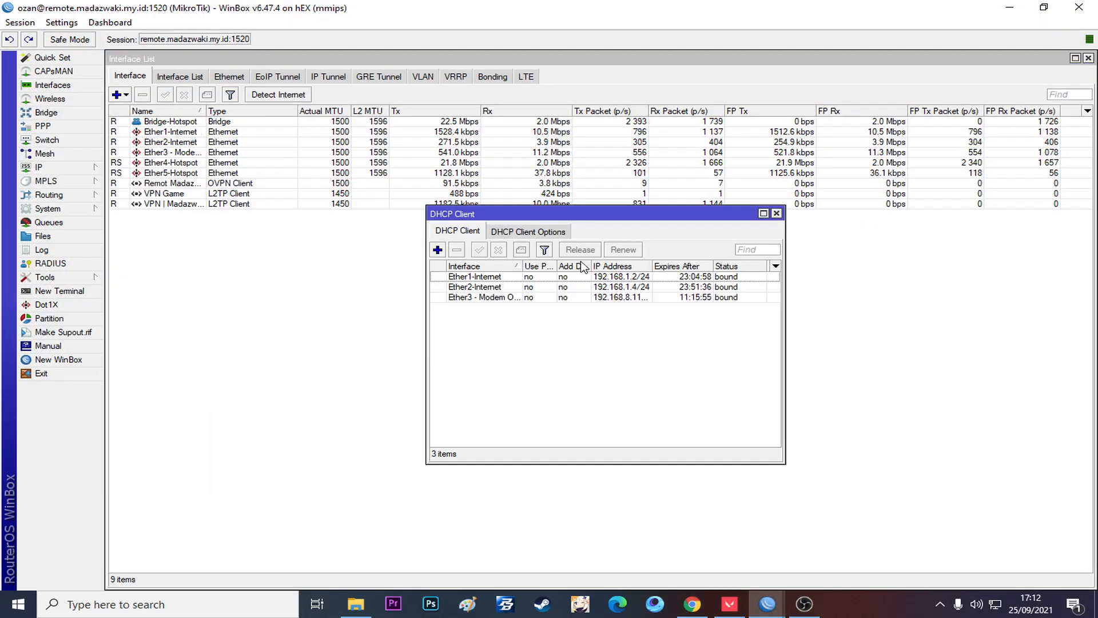
drag(521, 264, 549, 265)
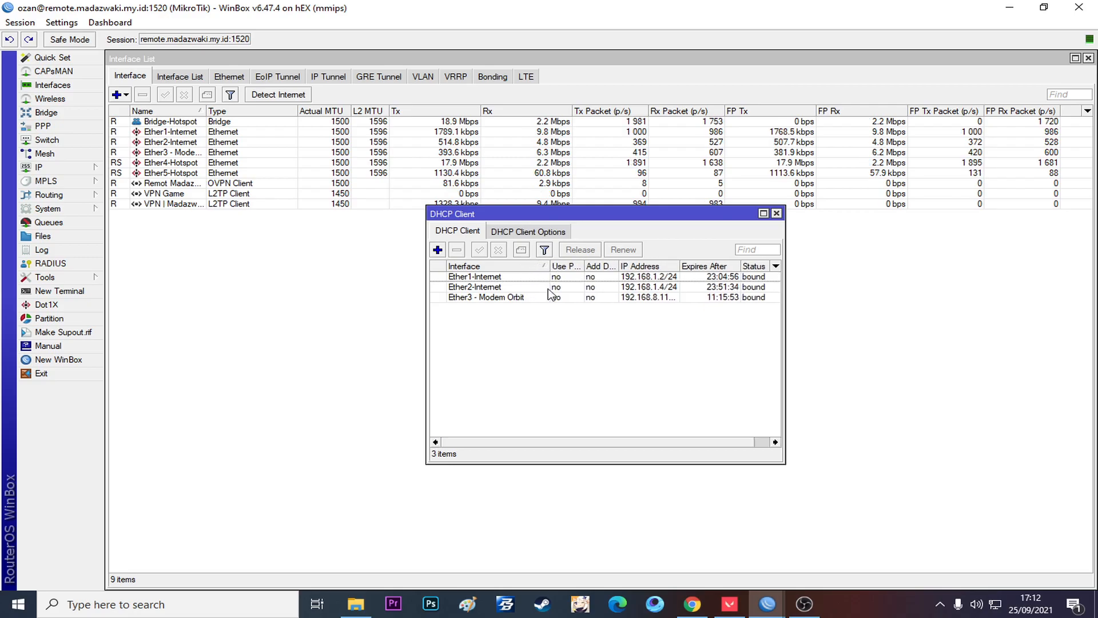
click(519, 278)
drag(677, 266, 698, 267)
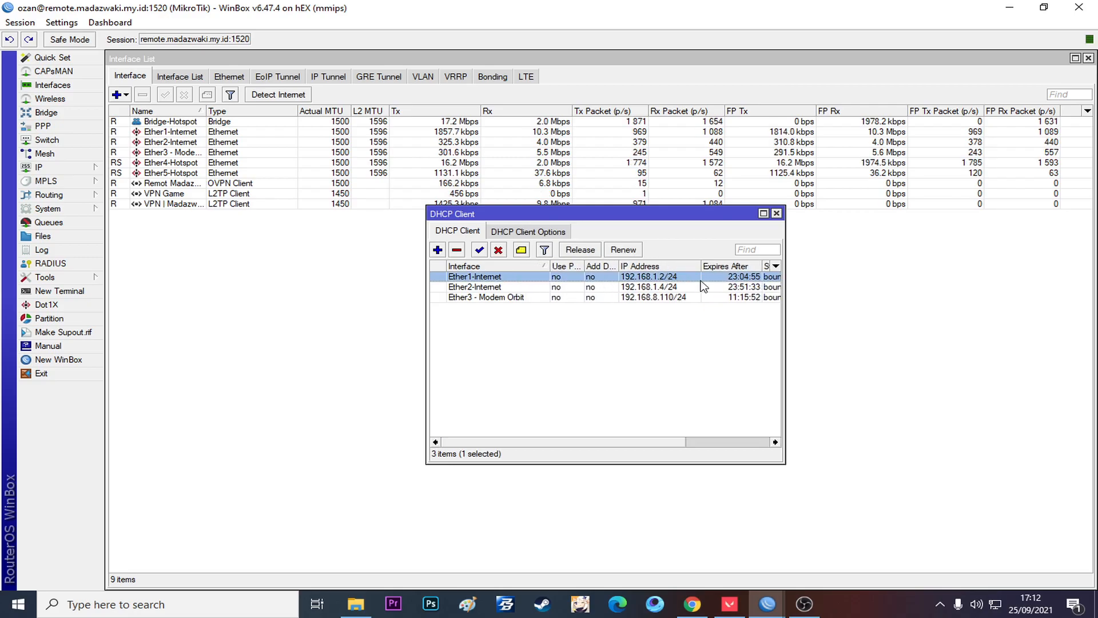
Step: View the lease status of the Ether1-Internet and Ether2-Internet DHCP clients, with their detail windows placed apart
double_click(666, 277)
click(524, 236)
click(565, 236)
drag(564, 219, 886, 167)
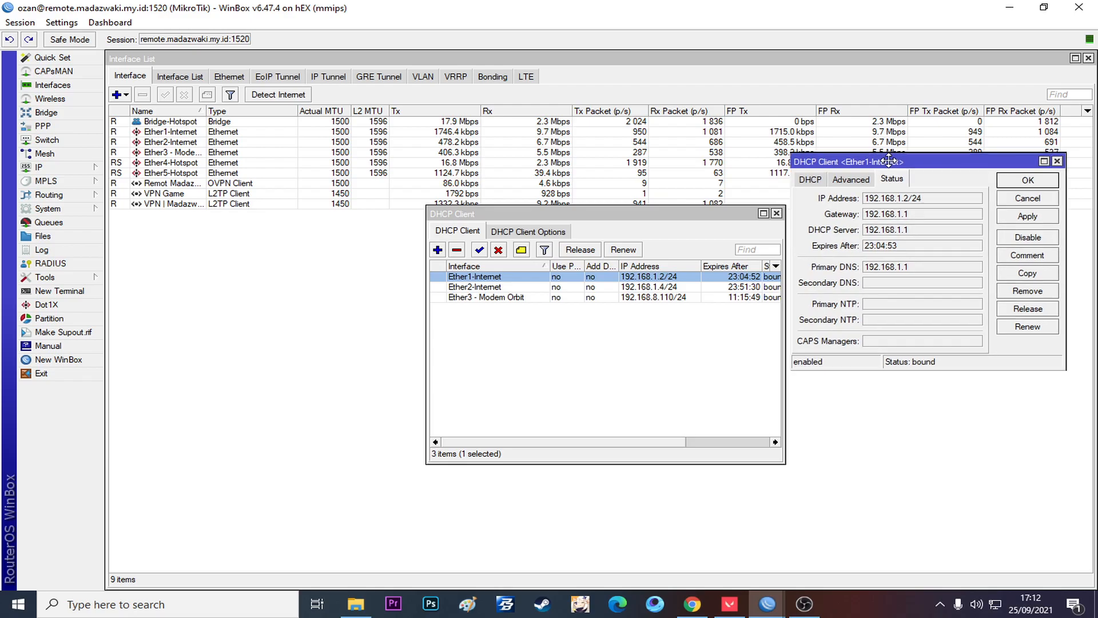
double_click(703, 287)
click(565, 237)
drag(578, 220, 595, 312)
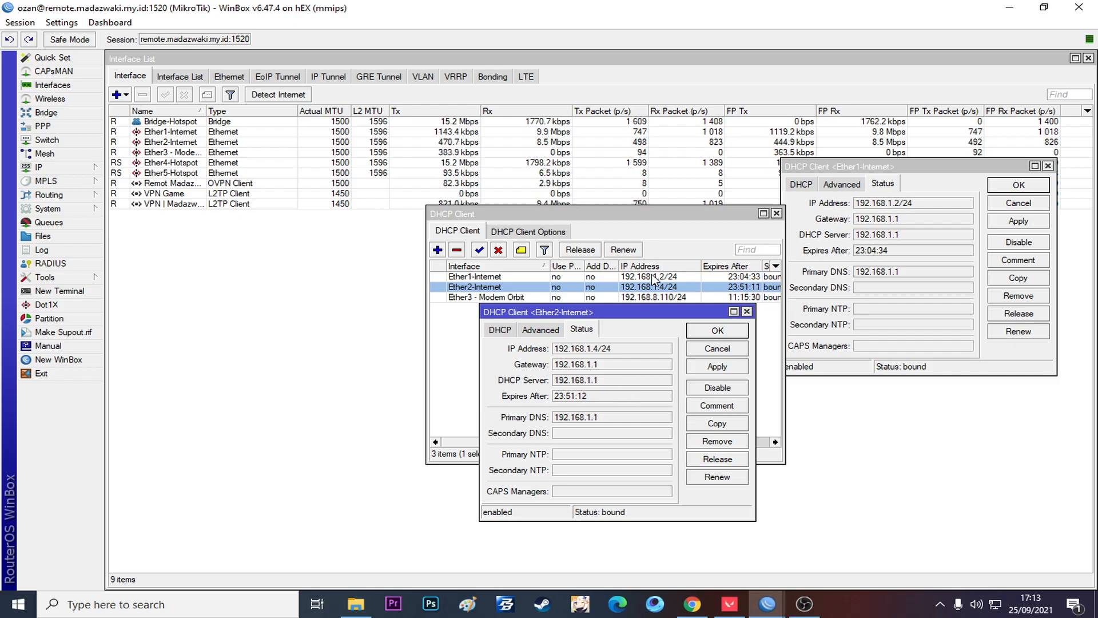
Step: Check the Ether2-Internet DHCP client's general settings and its Add Default Route options, keeping it at no
click(552, 330)
click(504, 330)
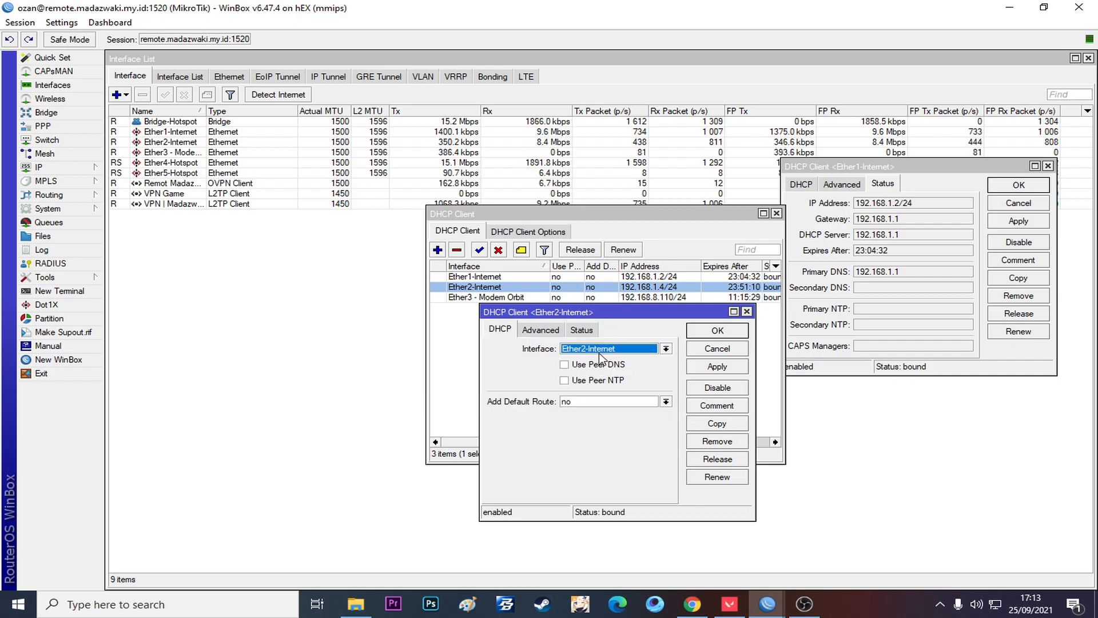
click(609, 404)
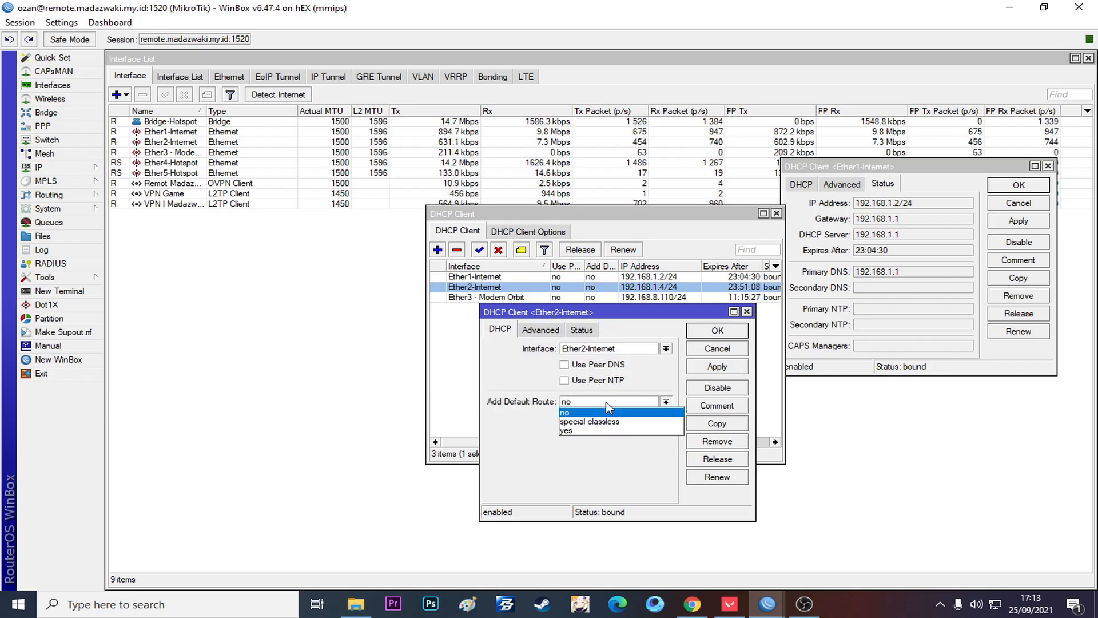
click(607, 411)
Step: Show the router's route list and inspect the route to 43.229.254.163
click(46, 167)
click(128, 375)
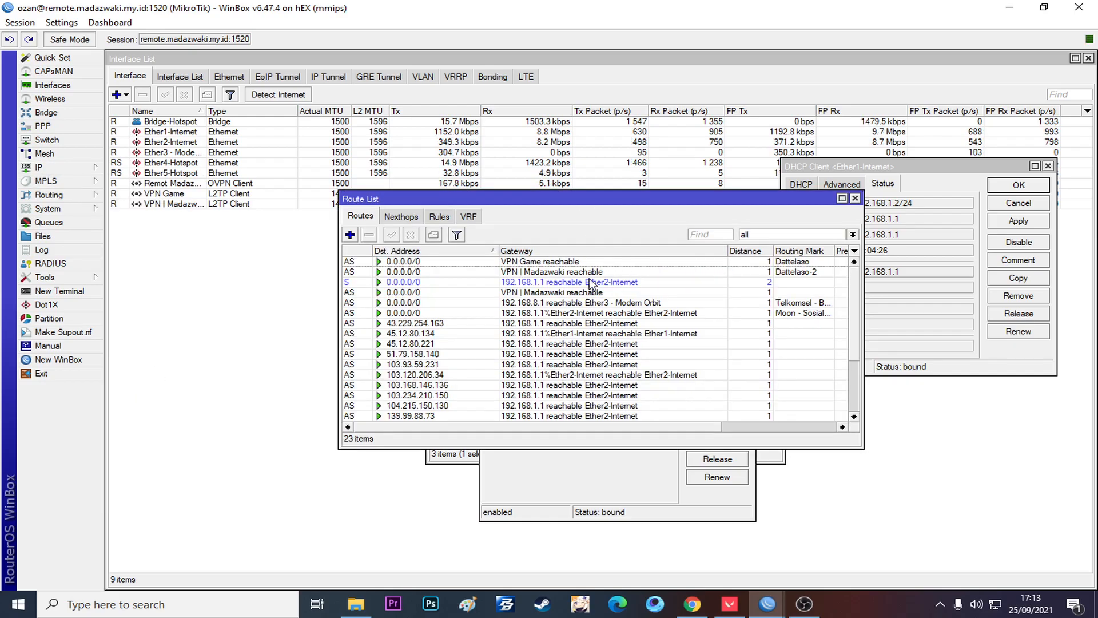
double_click(575, 324)
key(Escape)
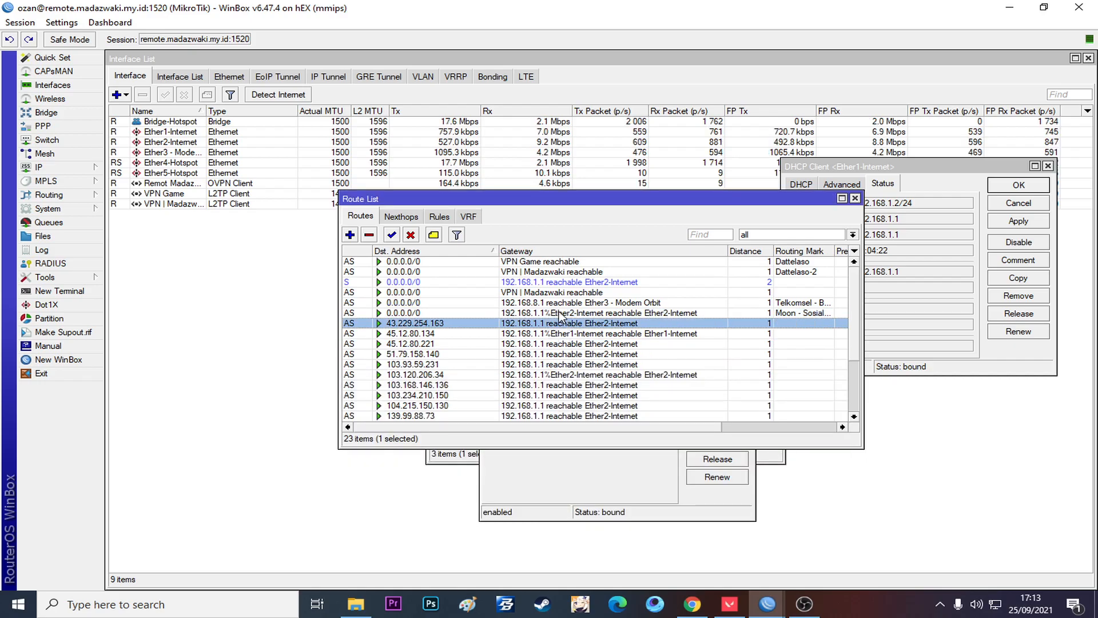
Step: Remove the %Ether2-Internet suffix from the Moon - Sosial Media route's gateway, setting it to 192.168.1.1
double_click(560, 313)
drag(491, 408, 415, 415)
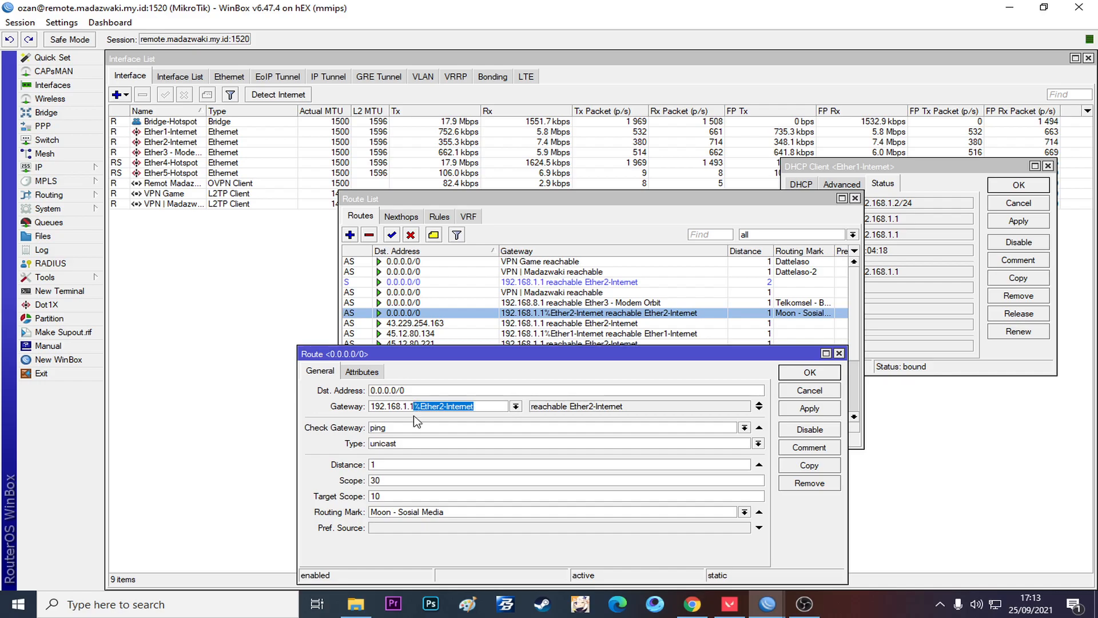
key(BackSpace)
key(Return)
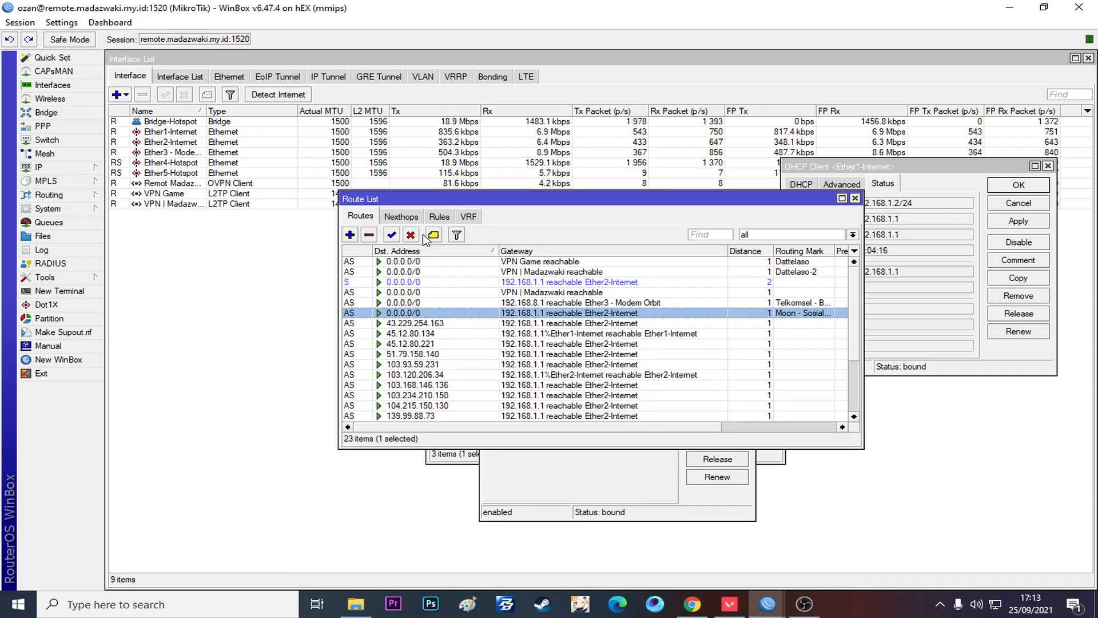
Step: Remove the %Ether1-Internet suffix from the gateway of the 45.12.80.134 route, setting it to 192.168.1.1
drag(582, 203, 578, 209)
click(499, 340)
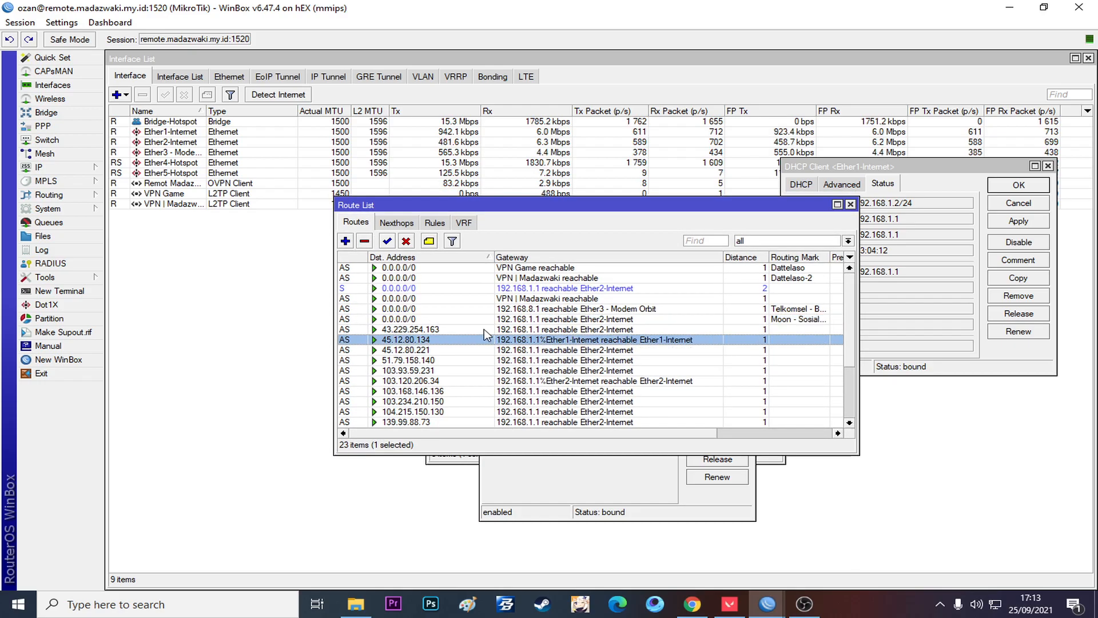
double_click(556, 343)
drag(475, 407, 414, 407)
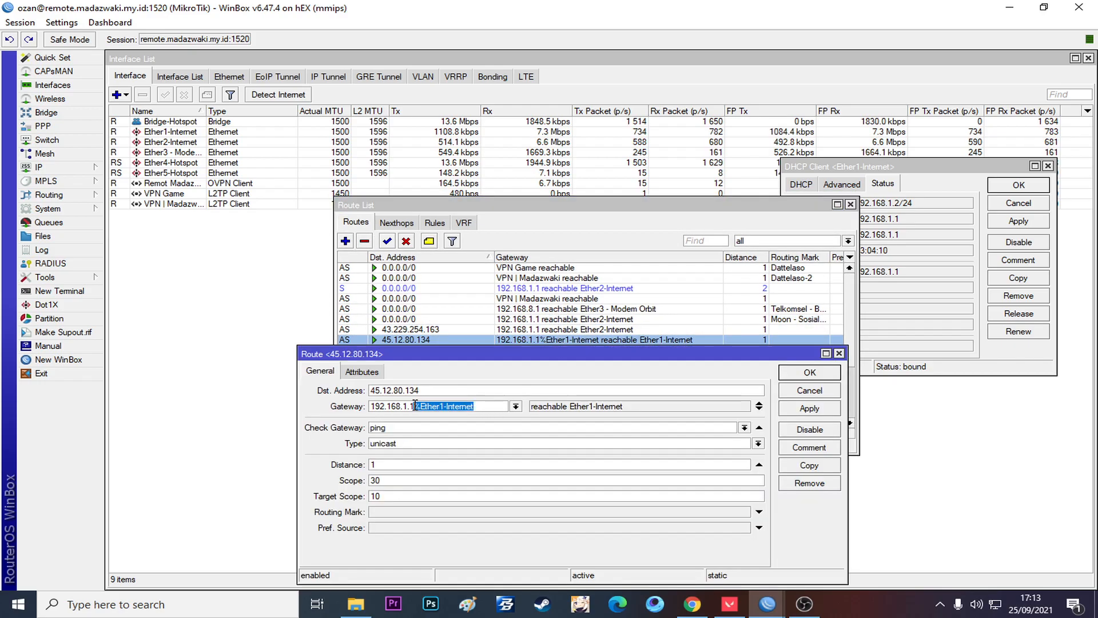
key(BackSpace)
key(Return)
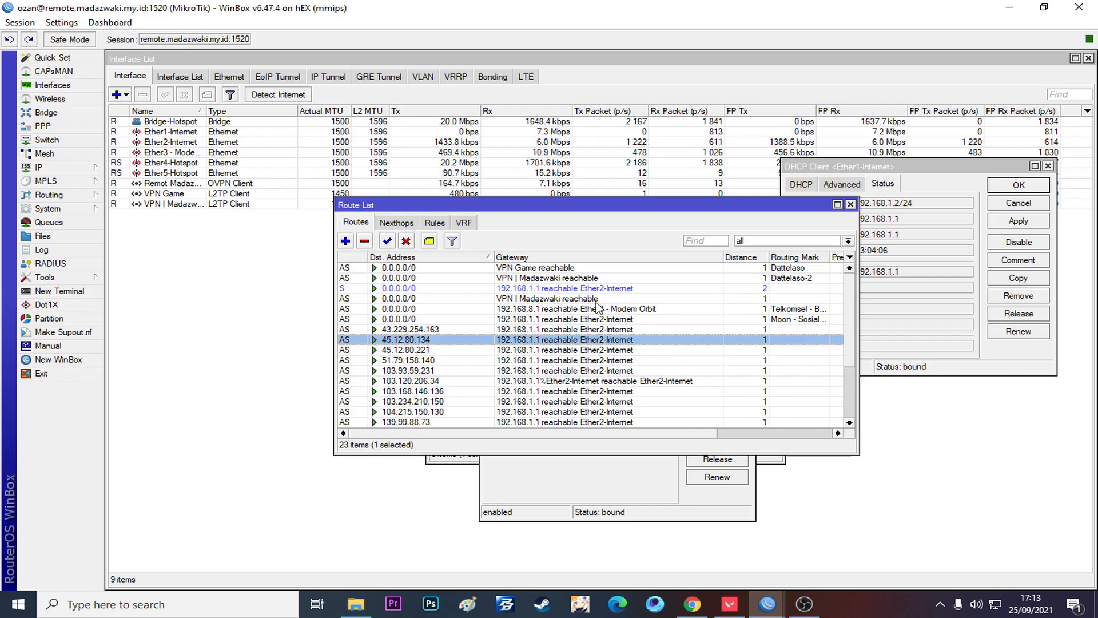
Step: Undo both route gateway changes, then close the route list, the DHCP client list and the Ether2-Internet client details
drag(662, 204, 523, 276)
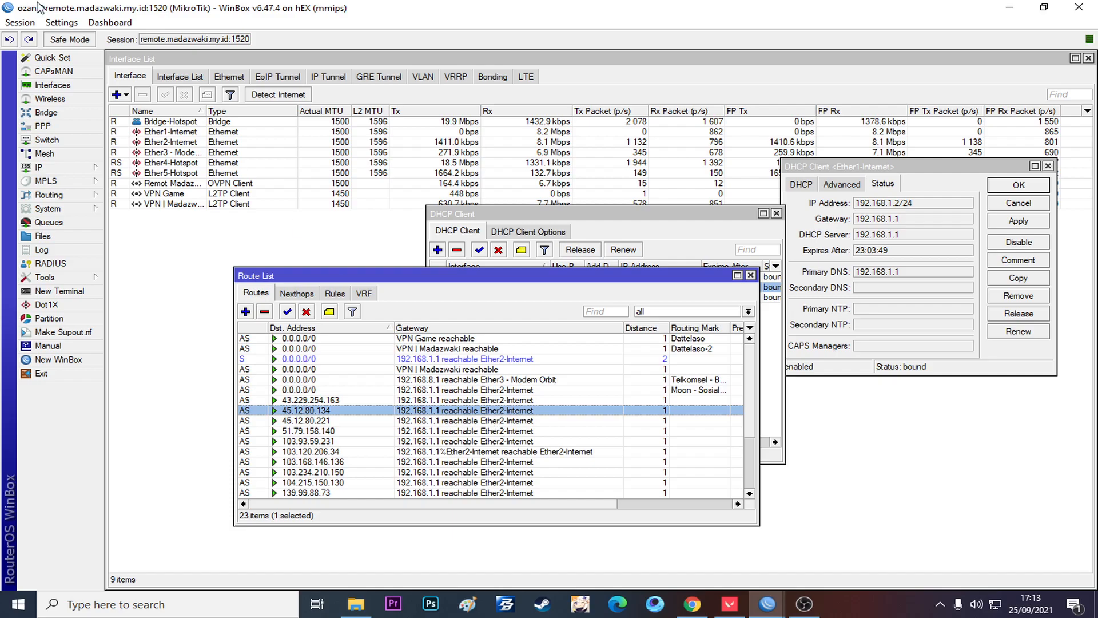
click(10, 41)
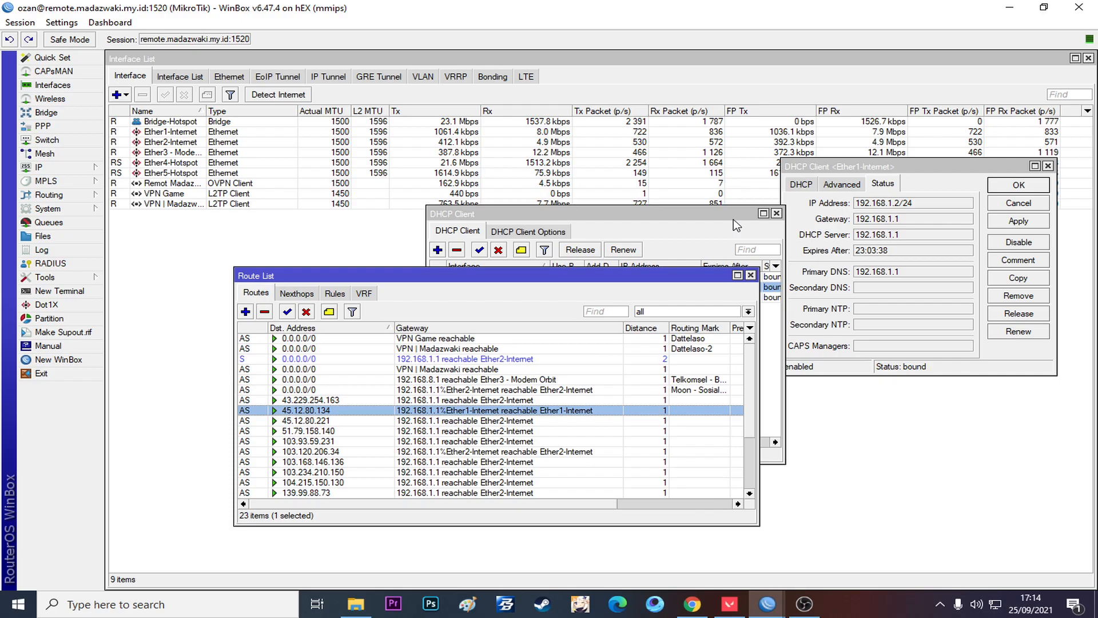
click(750, 275)
click(777, 213)
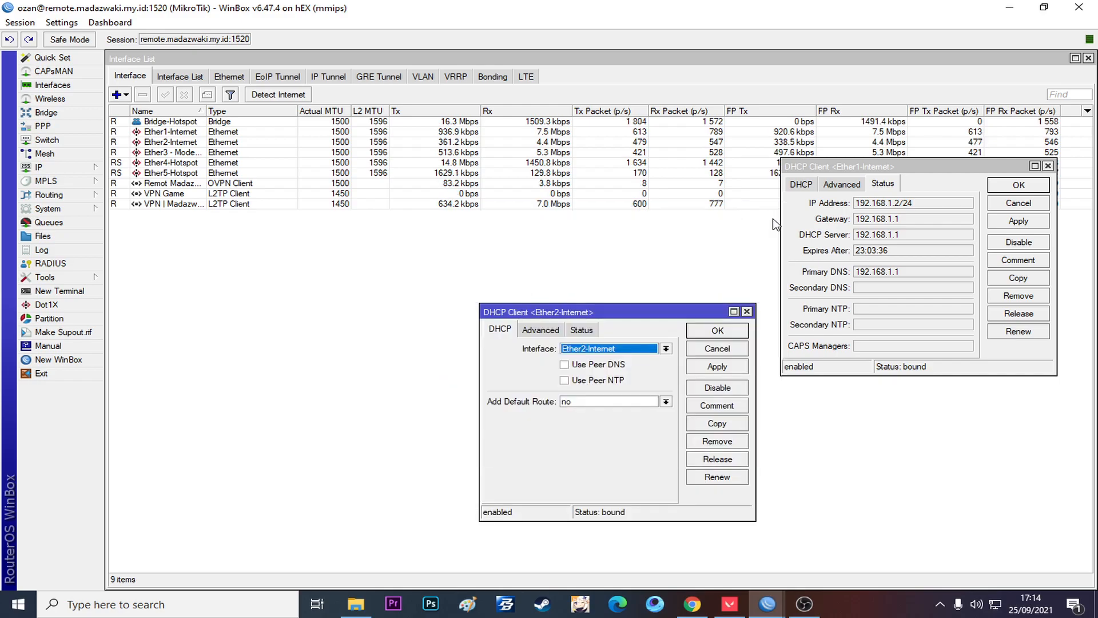
click(750, 307)
Step: Disable the Sosial Media rules 3 to 13 in the firewall's Raw table and bring the interface list to the front
click(40, 167)
click(150, 279)
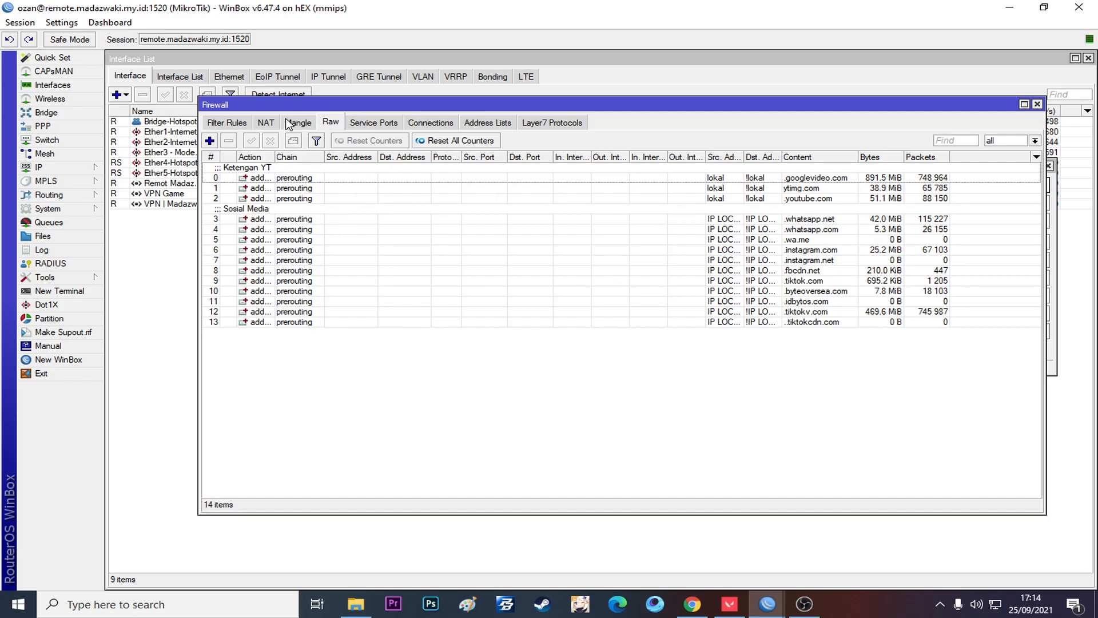
click(298, 122)
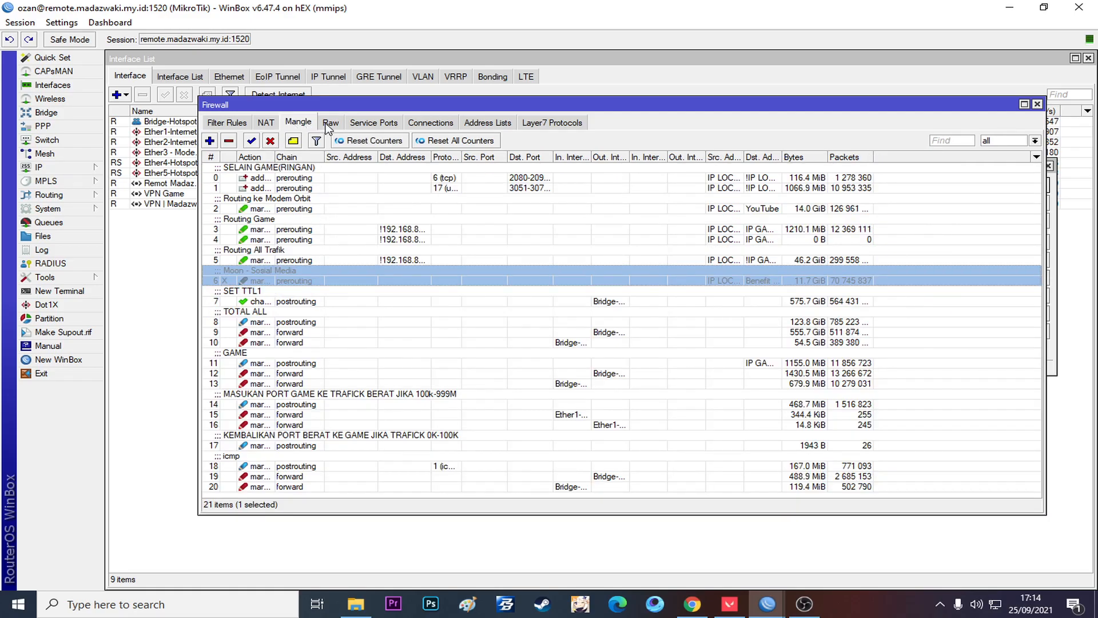
click(331, 122)
shift+click(291, 323)
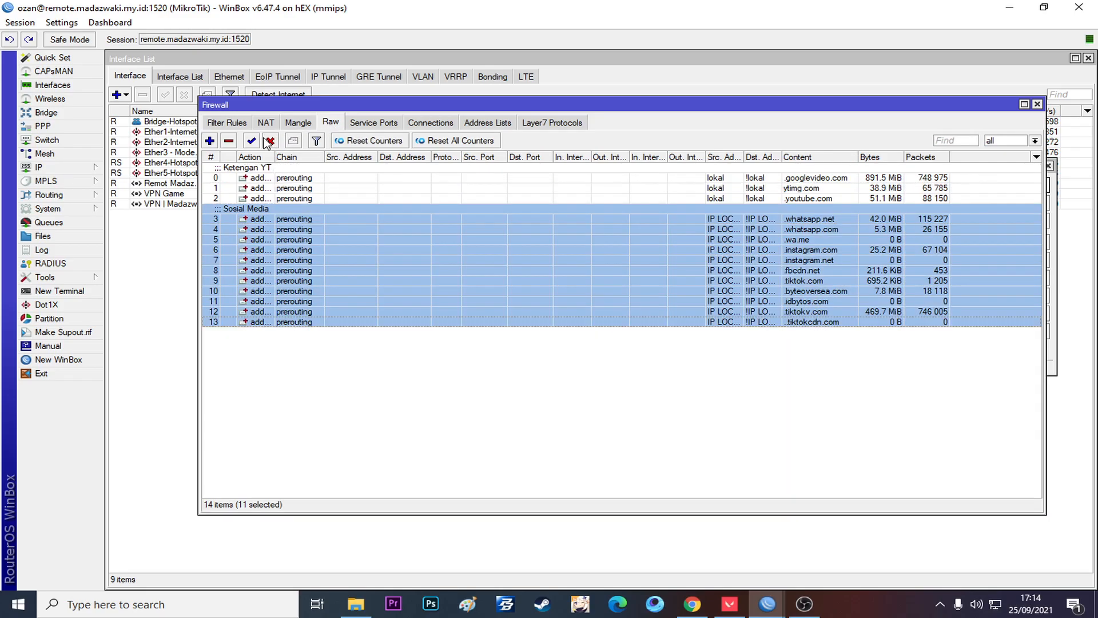
click(269, 141)
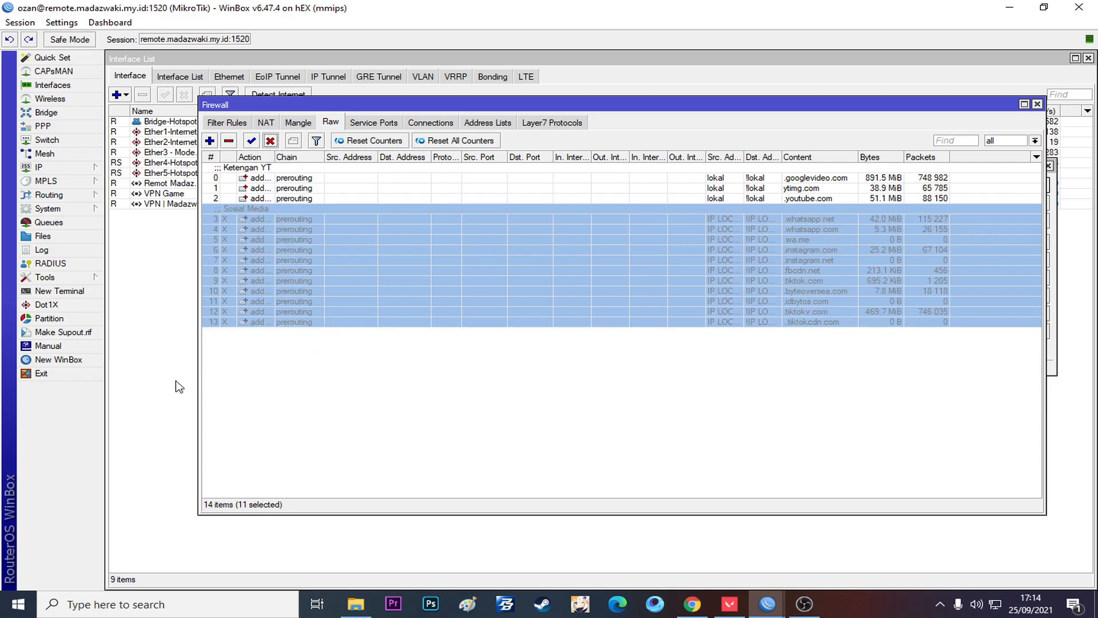
click(148, 378)
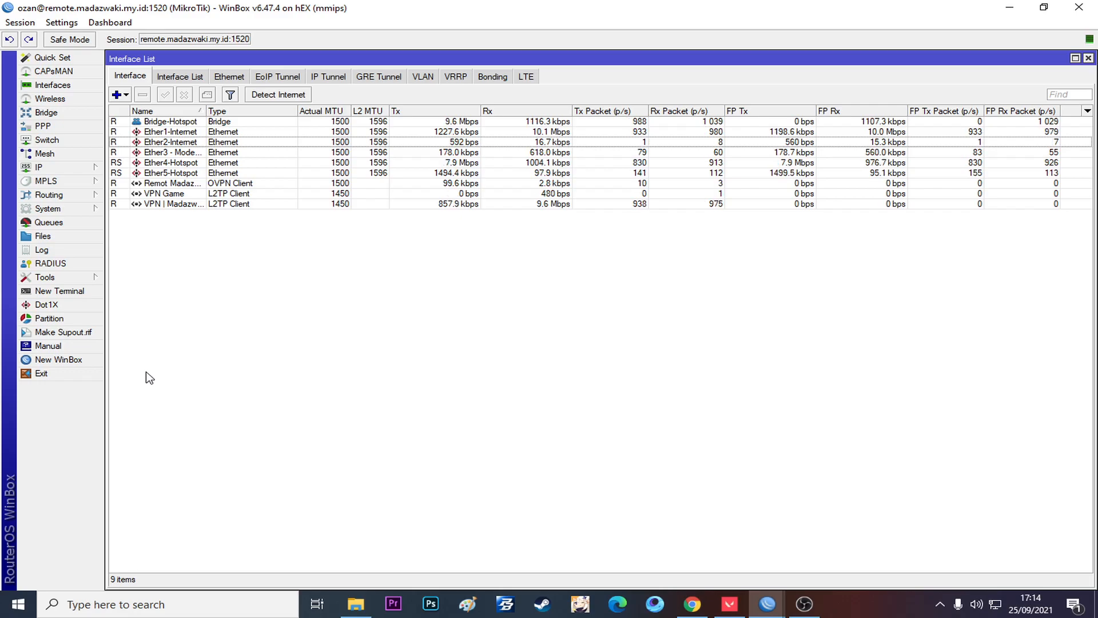
click(796, 609)
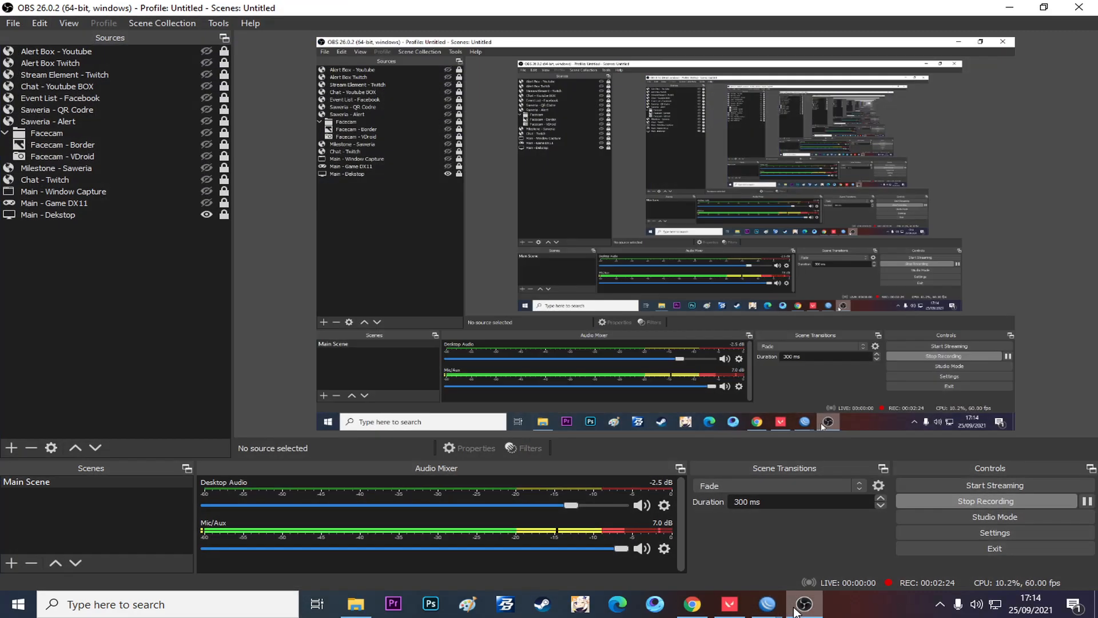
click(795, 610)
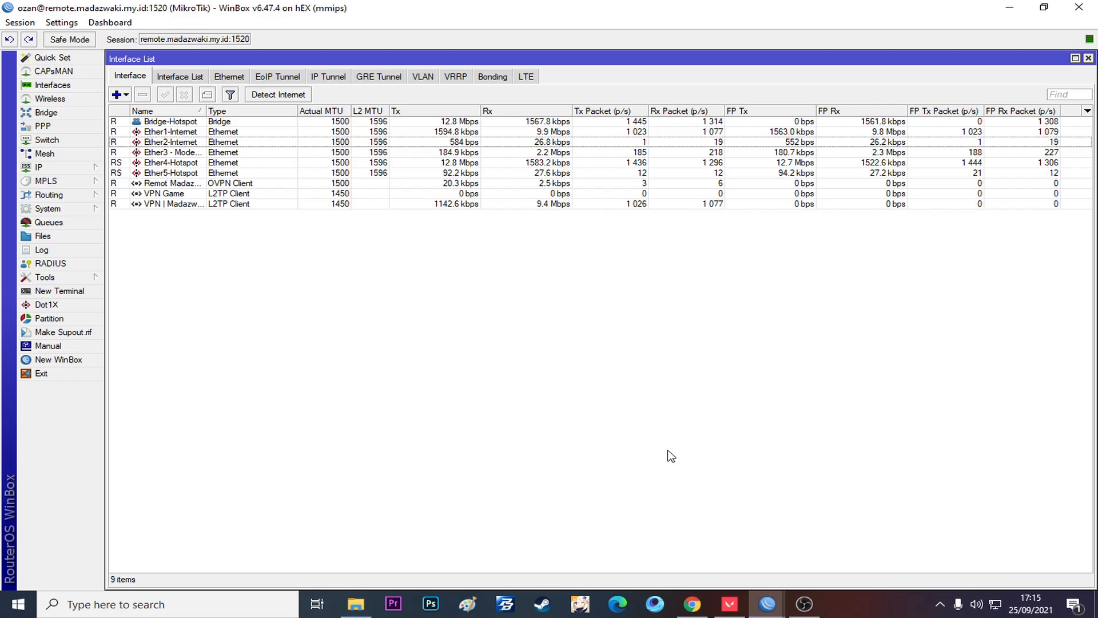
Step: Switch to Chrome, bring up the Facebook page and close the open chat window
click(692, 603)
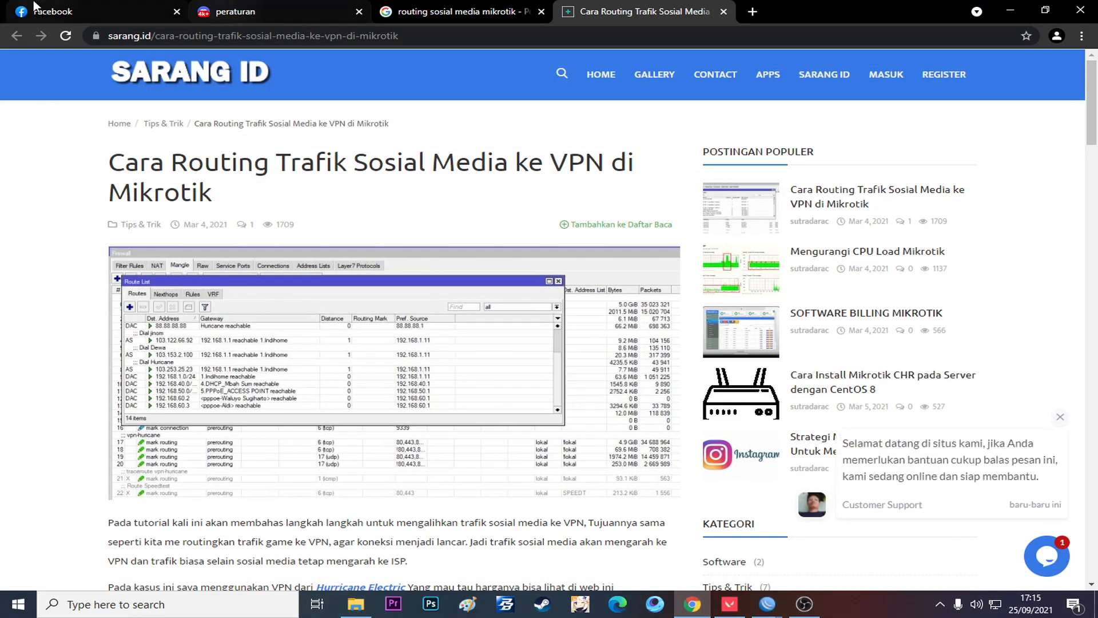
key(ctrl+1)
right_click(798, 160)
key(Escape)
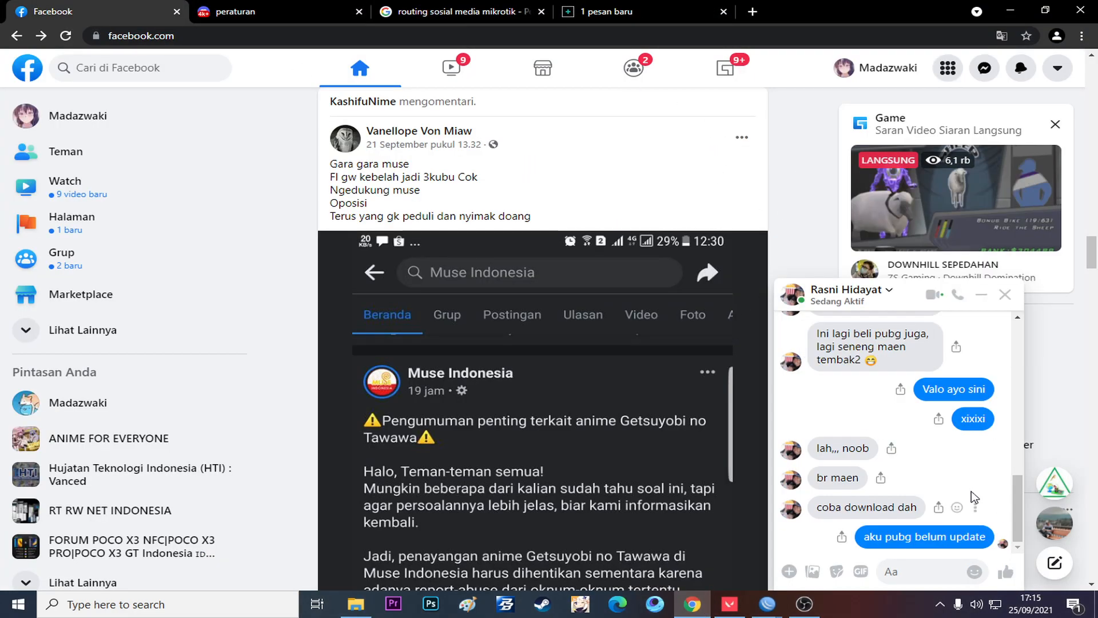
click(983, 299)
Step: Show the developer tools' network request log for the Facebook page
right_click(817, 203)
key(Escape)
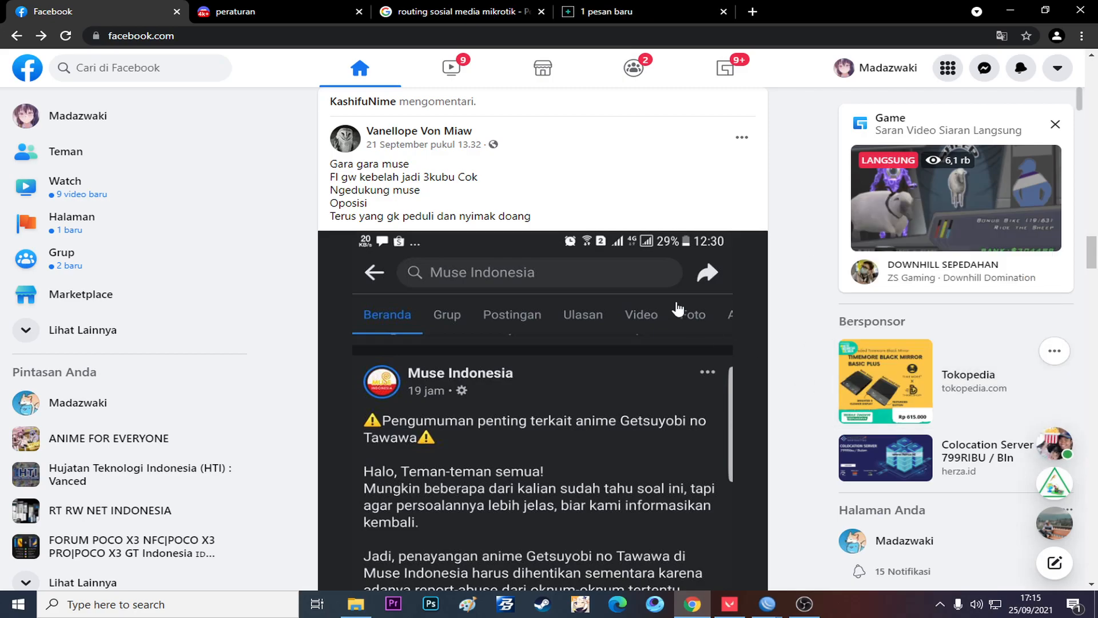
key(ctrl+shift+i)
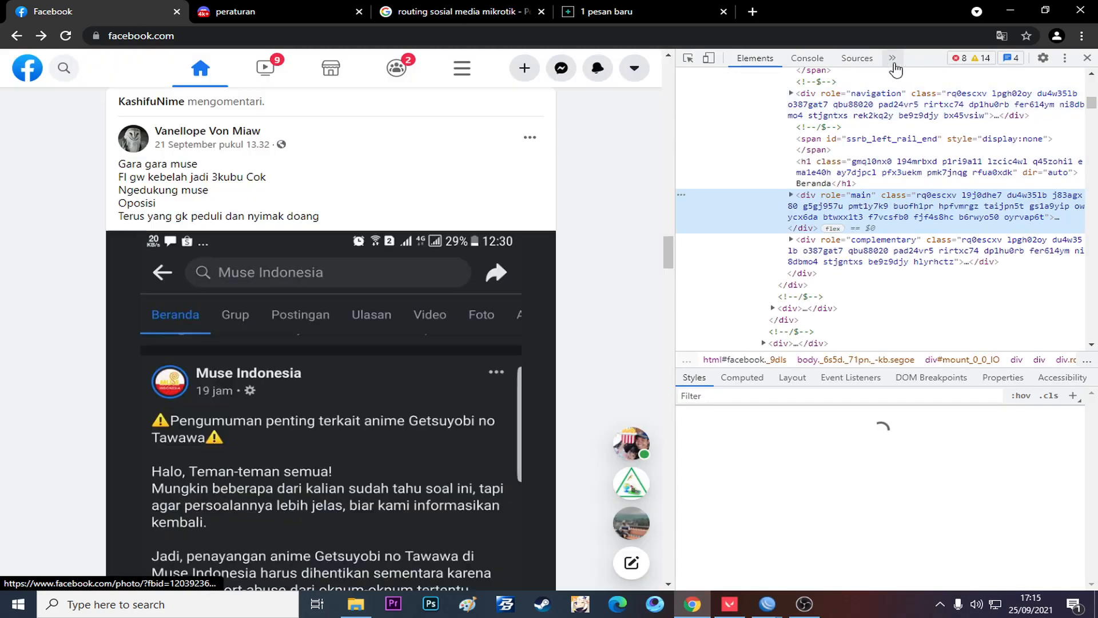
click(893, 58)
click(873, 71)
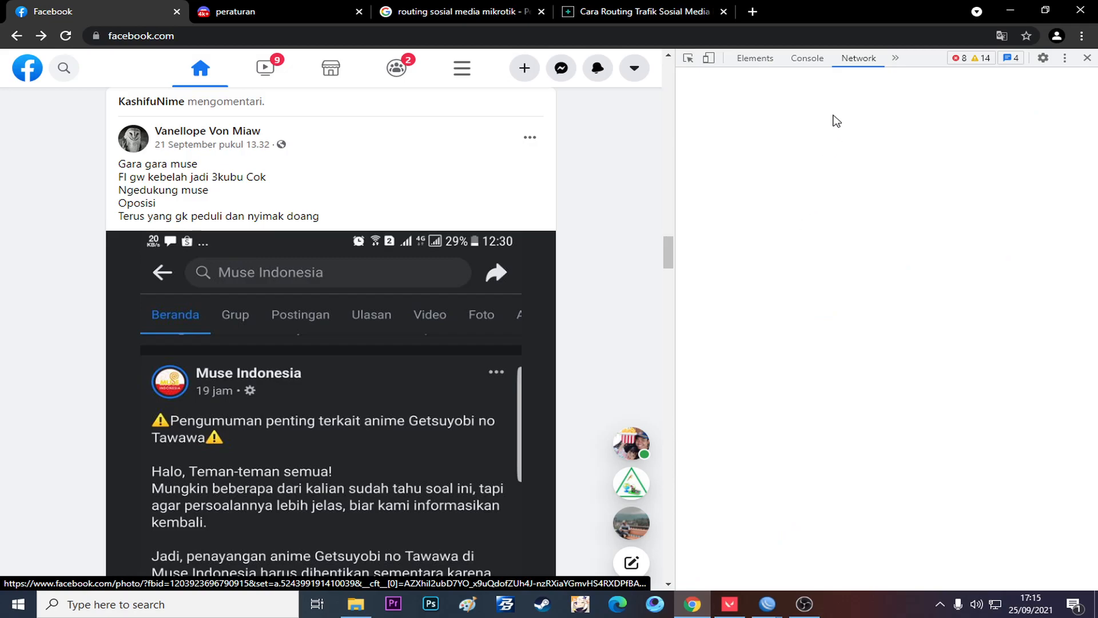
Step: Examine the header details of several Facebook network requests while loading more of the feed
click(967, 248)
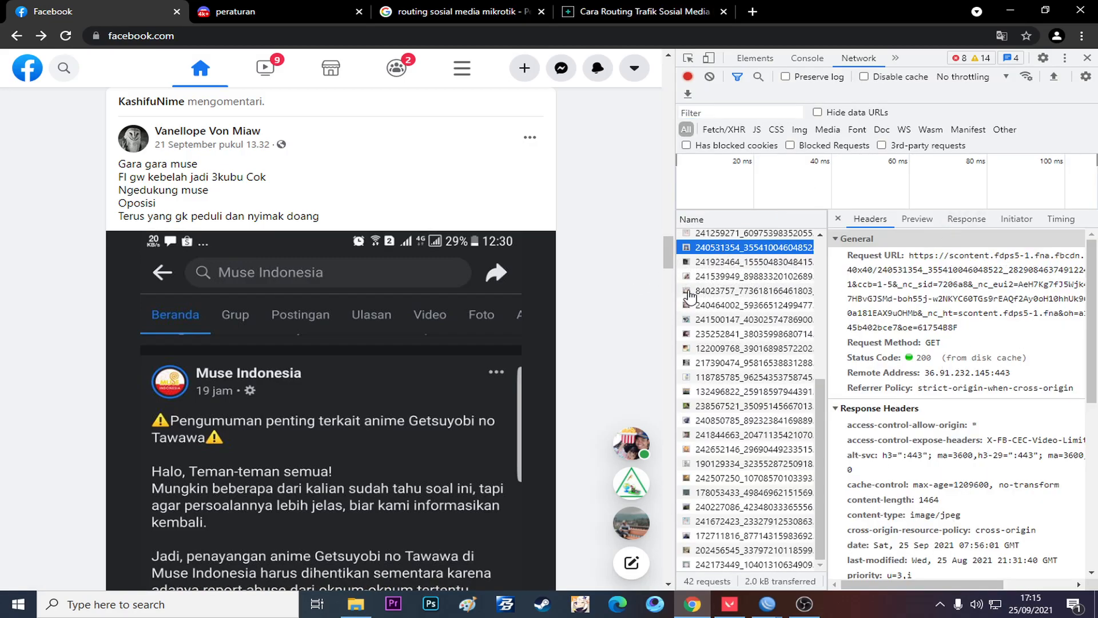
scroll(365, 295, down, 5)
scroll(364, 295, down, 15)
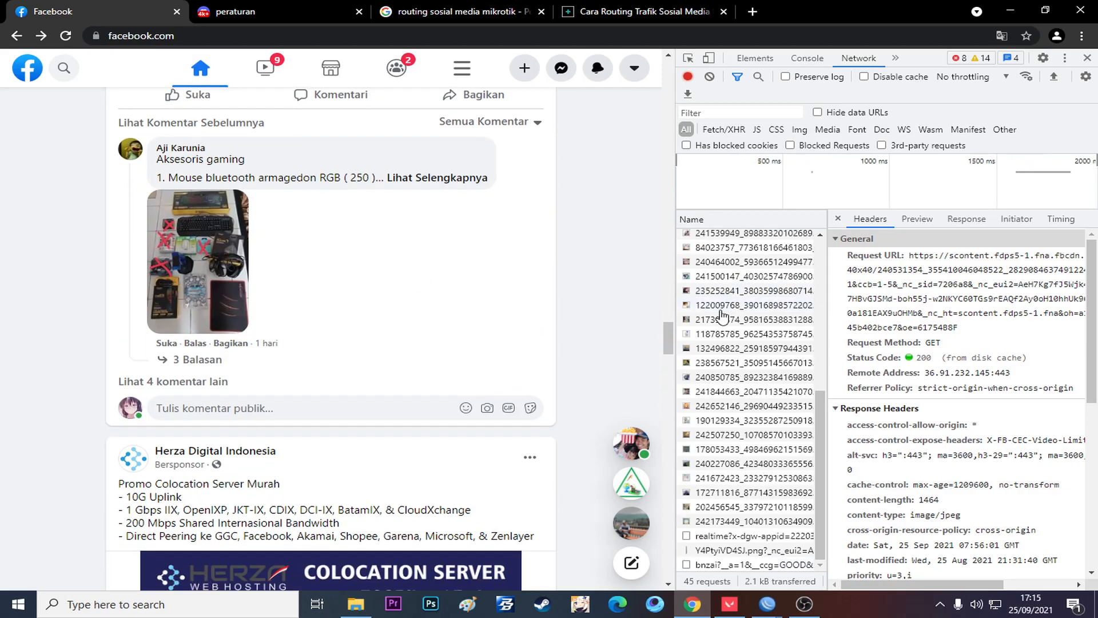
click(721, 552)
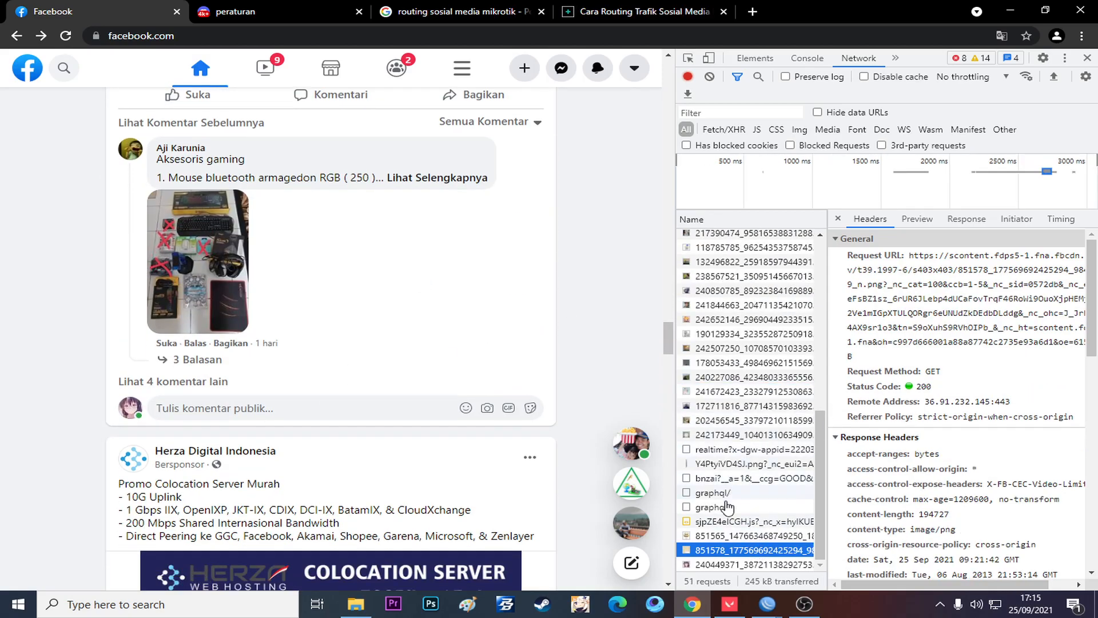
scroll(409, 396, down, 10)
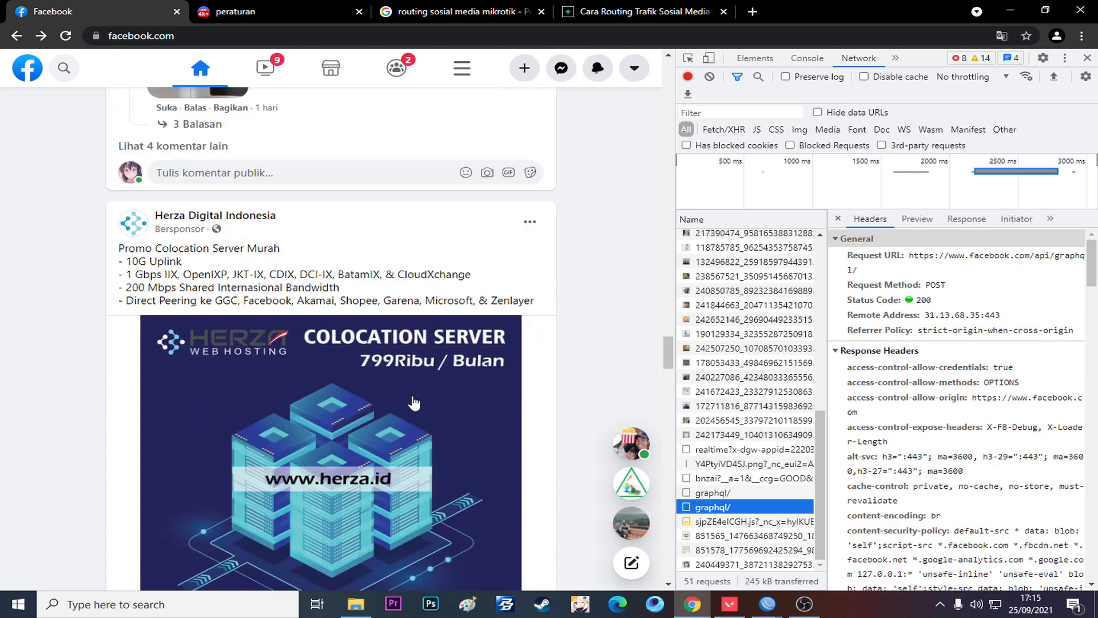
scroll(409, 397, down, 10)
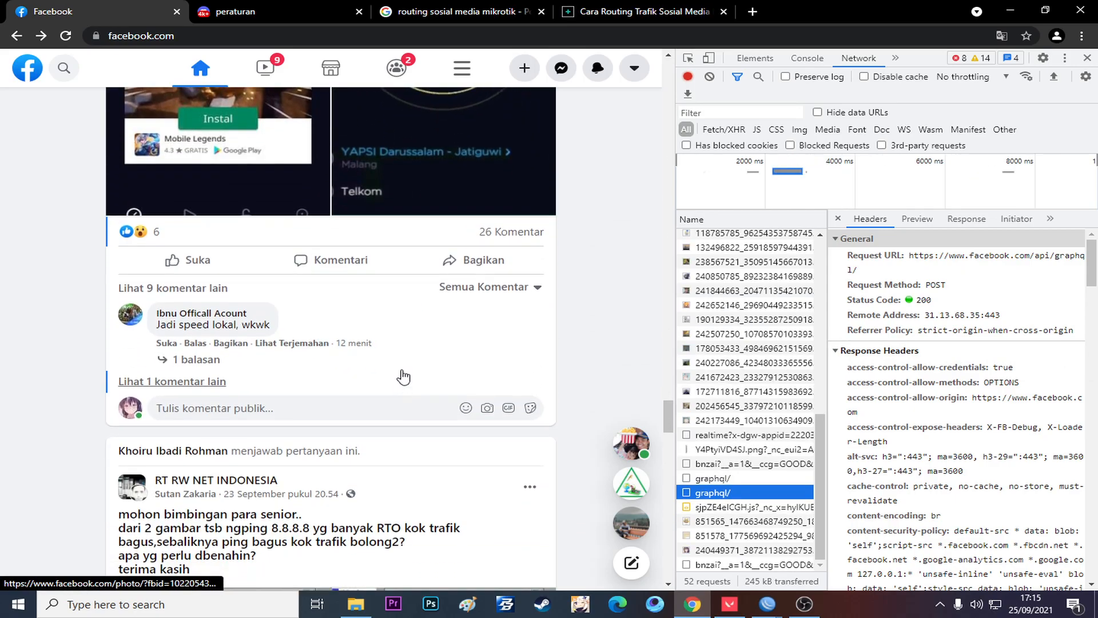
Step: From the Google results, open Bilhanet's article on MikroTik content for Facebook, Instagram and Twitter in a new tab and bring it up
click(459, 10)
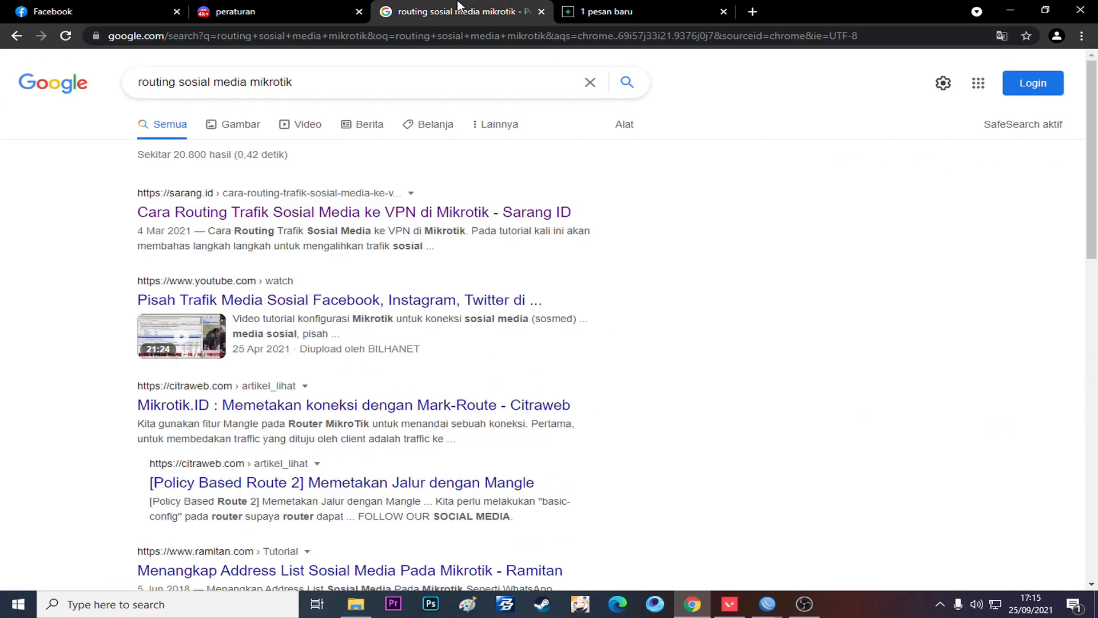
scroll(313, 377, down, 3)
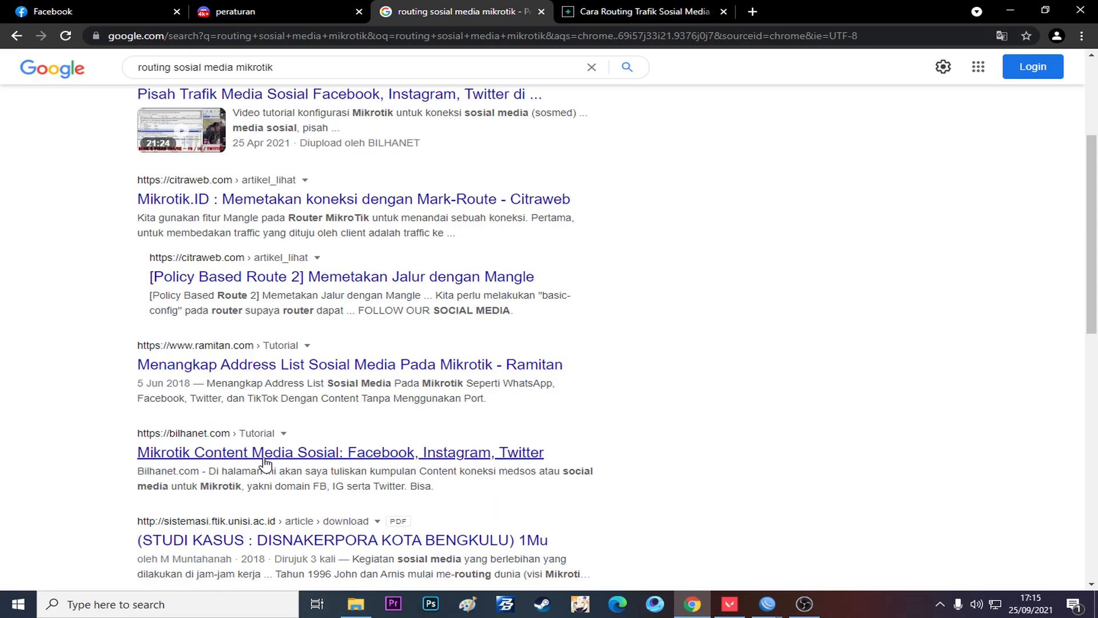
right_click(289, 465)
click(315, 484)
scroll(393, 452, down, 2)
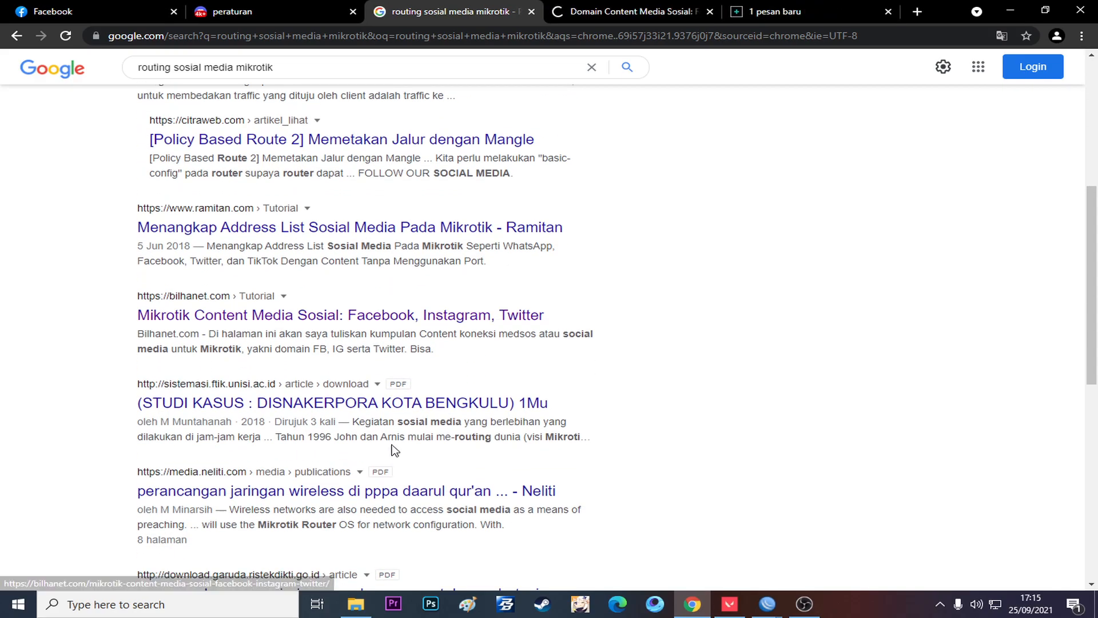
scroll(401, 441, down, 2)
click(796, 12)
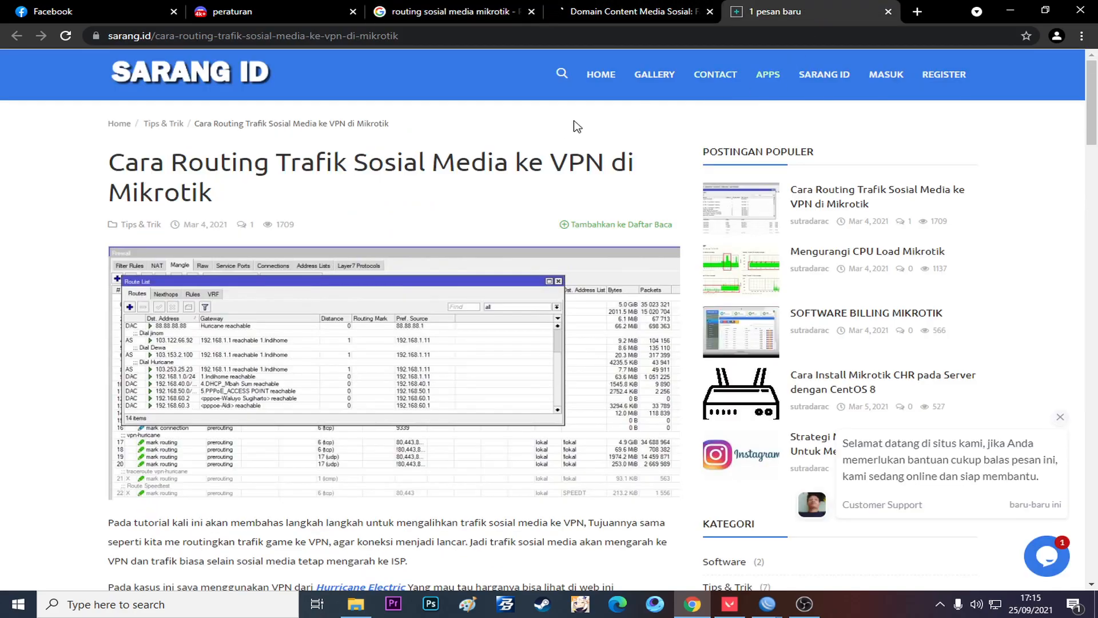
key(ctrl+shift+Tab)
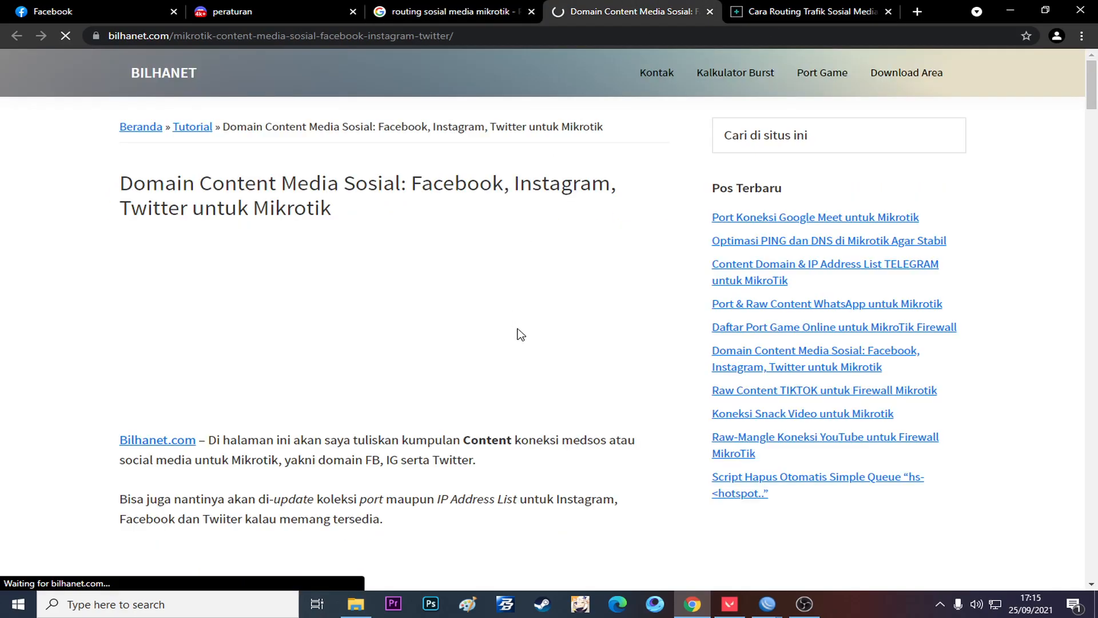
Step: Examine the article's Facebook domain lists and highlight the main domain .facebook.com
scroll(500, 339, down, 2)
scroll(500, 340, down, 10)
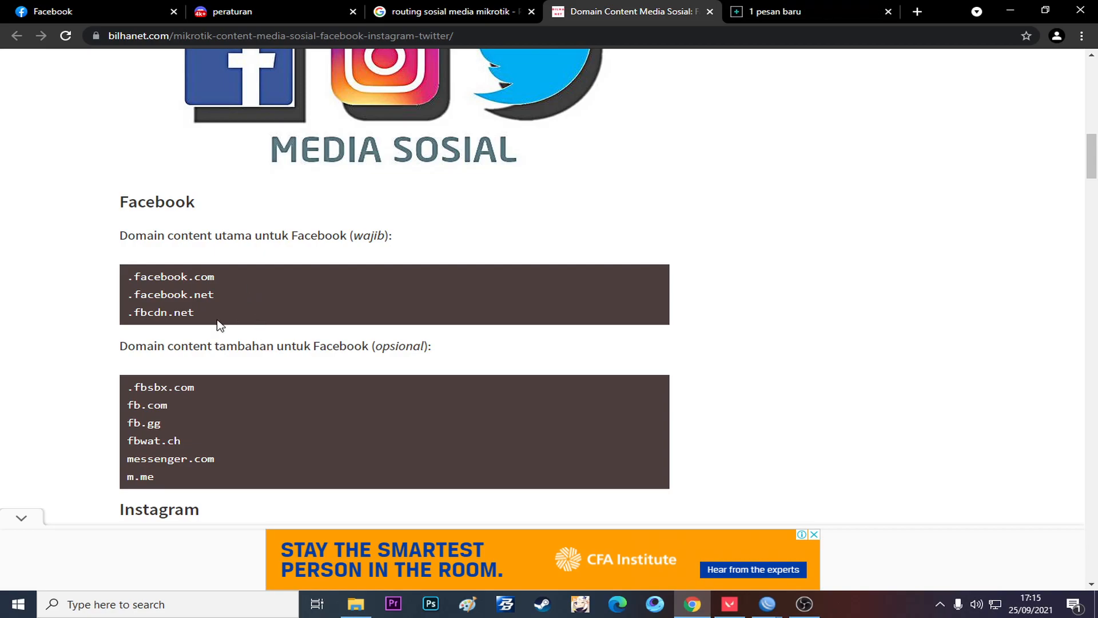
scroll(217, 322, down, 1)
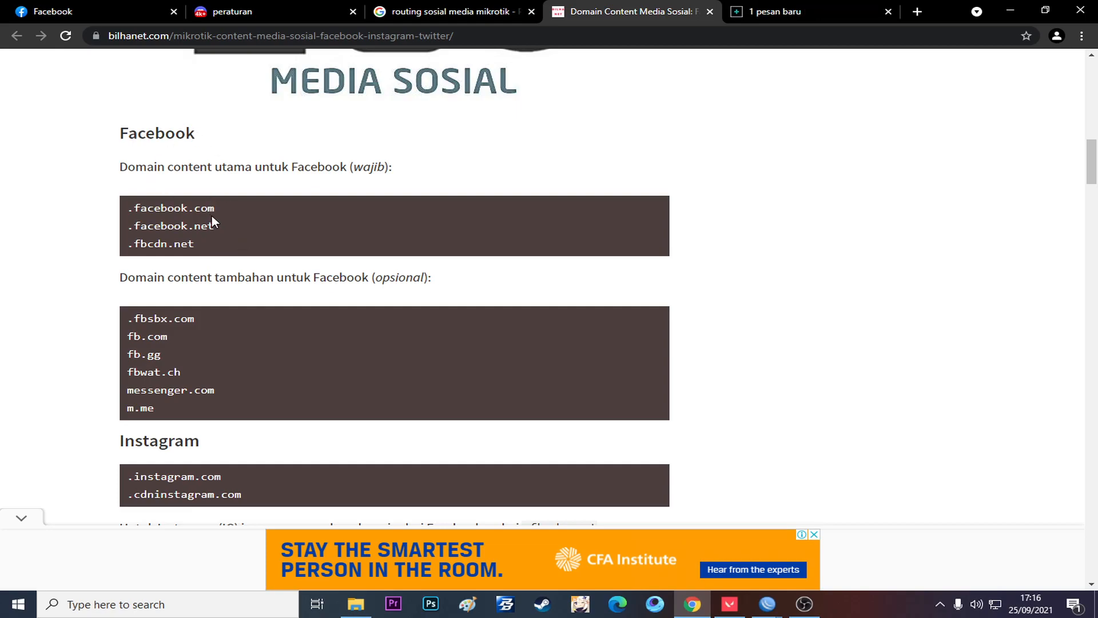
drag(216, 208, 139, 212)
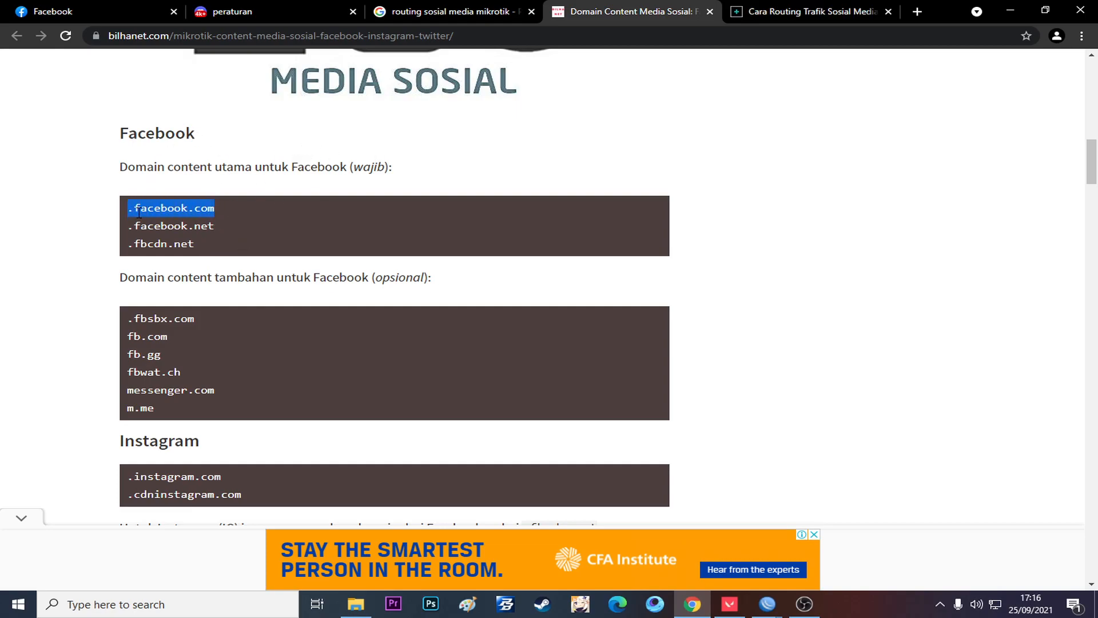
Step: Switch to WinBox, open the firewall, clear the selection of Raw rules and show the Mangle rules
click(767, 605)
click(829, 555)
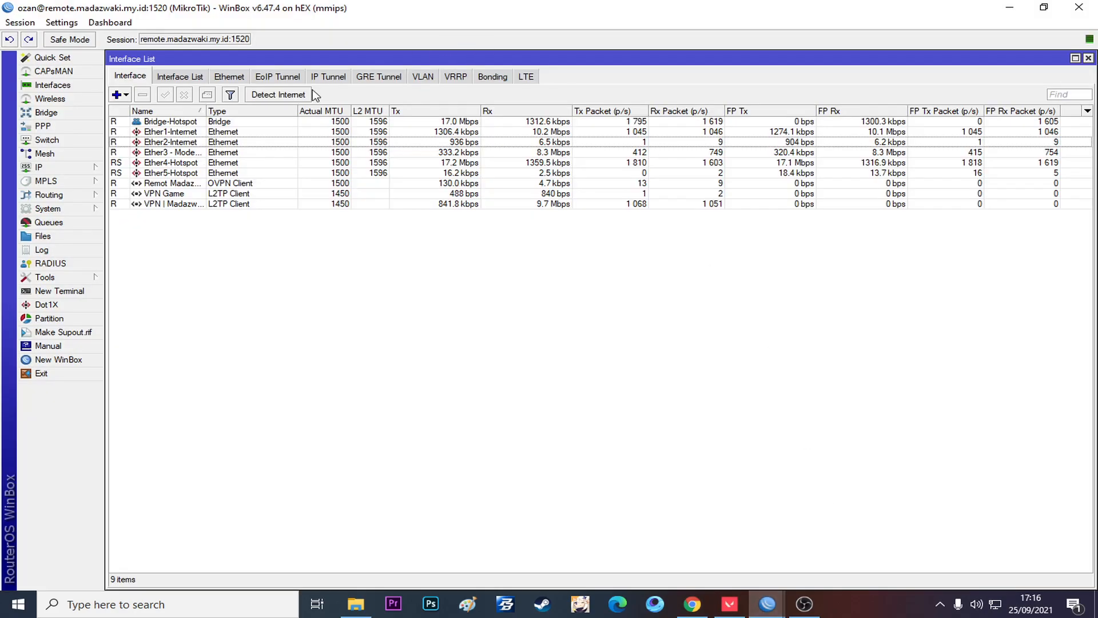
click(85, 167)
click(117, 283)
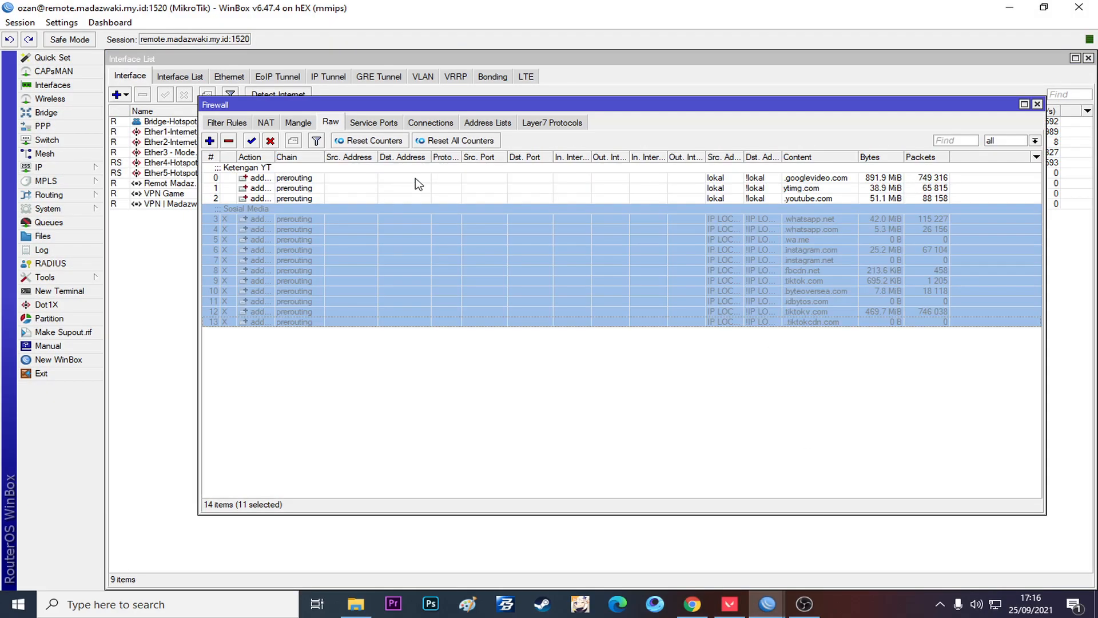
click(433, 421)
click(298, 122)
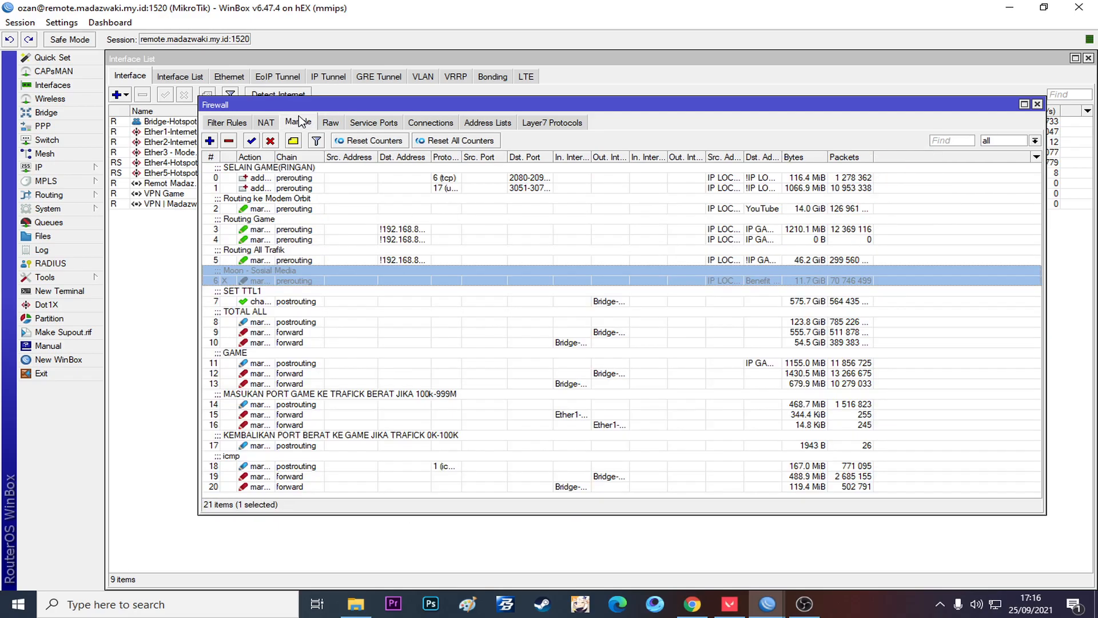
Step: Add the CPU load indicator to the router session's status display and return to the firewall's Raw rules
right_click(1065, 39)
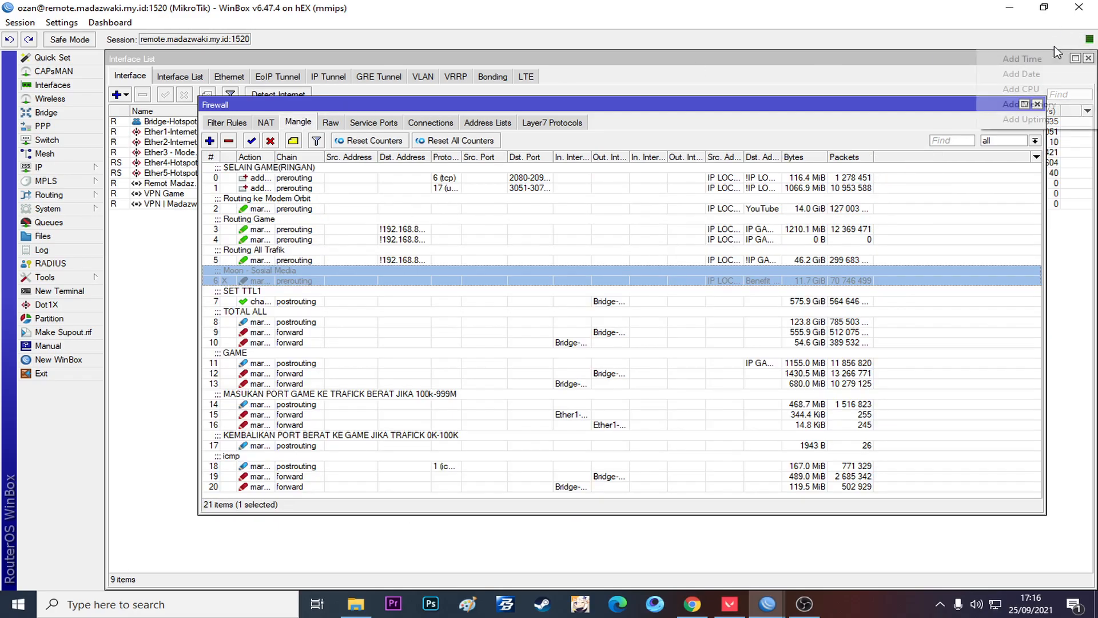
click(1073, 91)
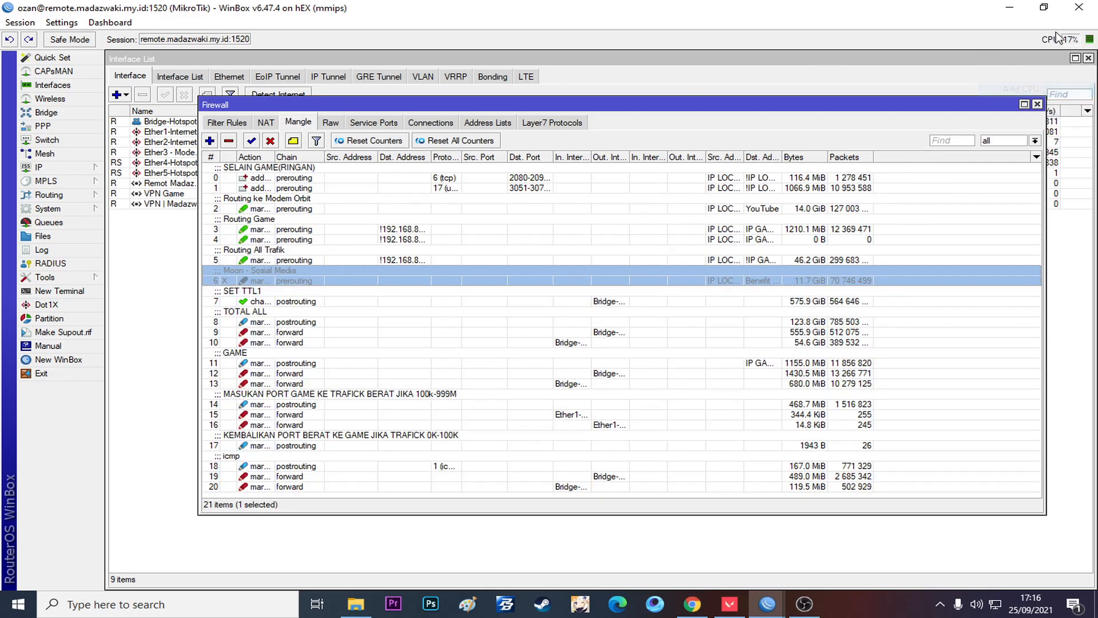
click(332, 122)
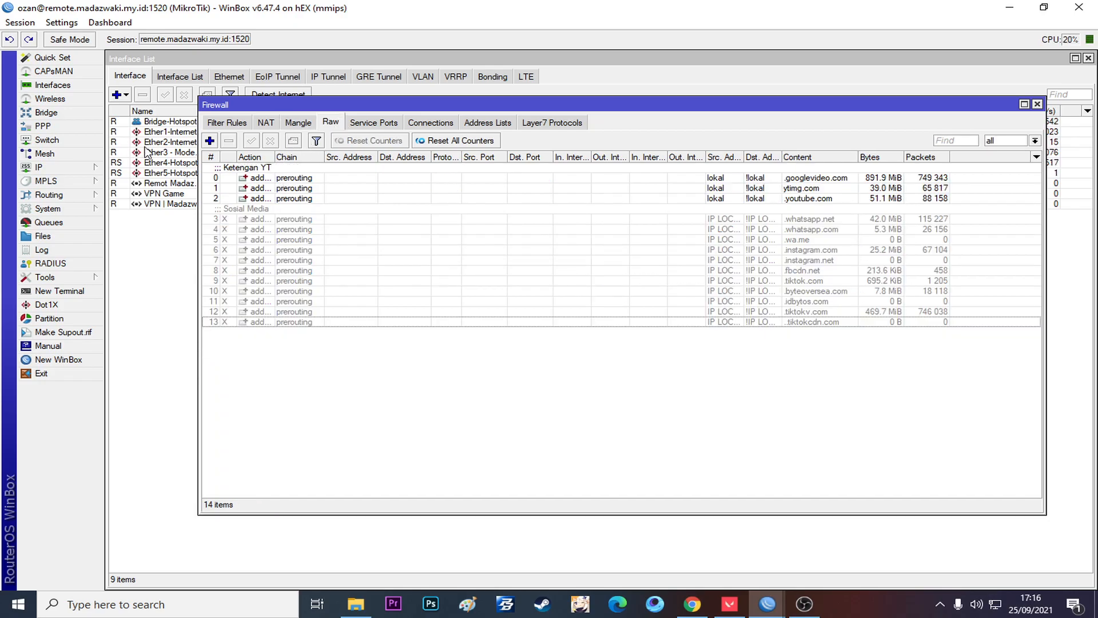
click(210, 141)
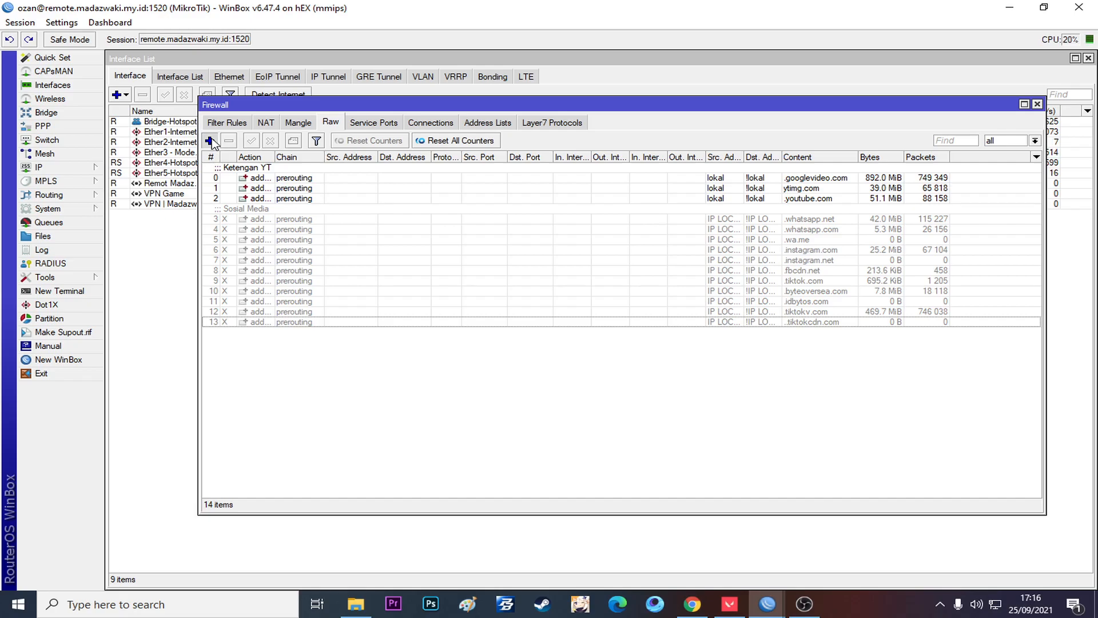
click(446, 180)
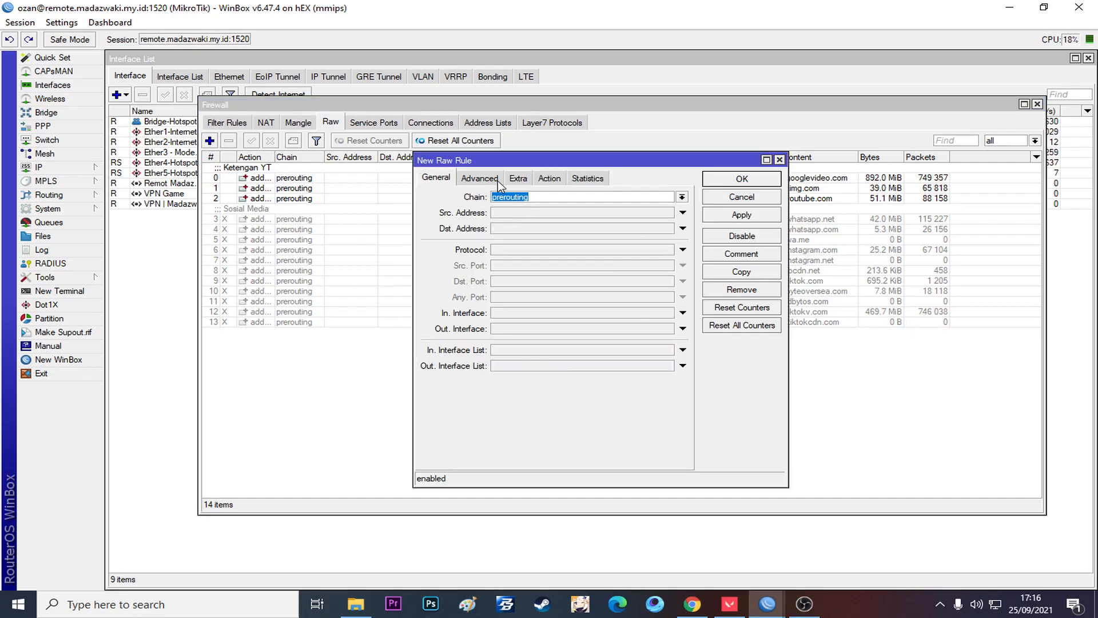
drag(417, 154, 465, 201)
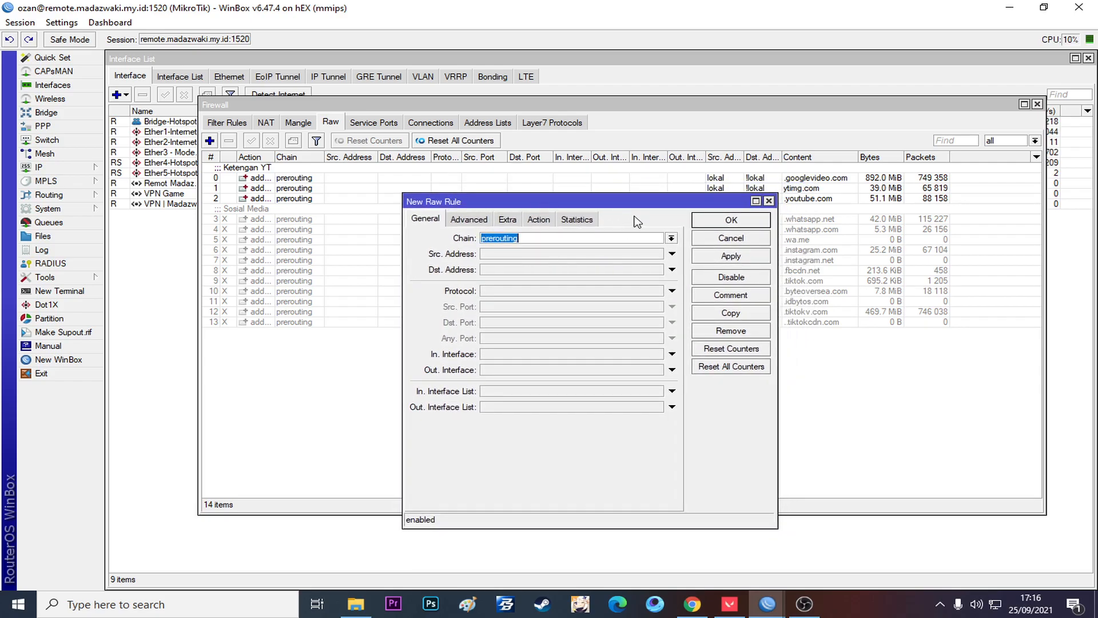
key(Escape)
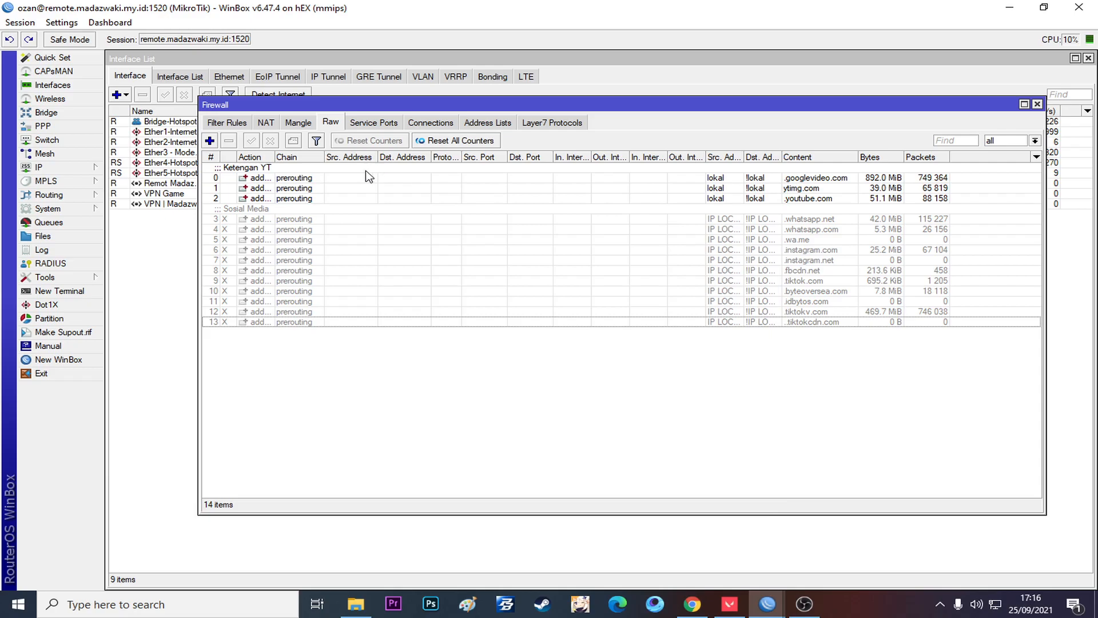
Step: Open the router's IP address list, widen its Address column and check the Bridge-Hotspot interface's address
click(57, 168)
click(147, 200)
drag(541, 212, 688, 331)
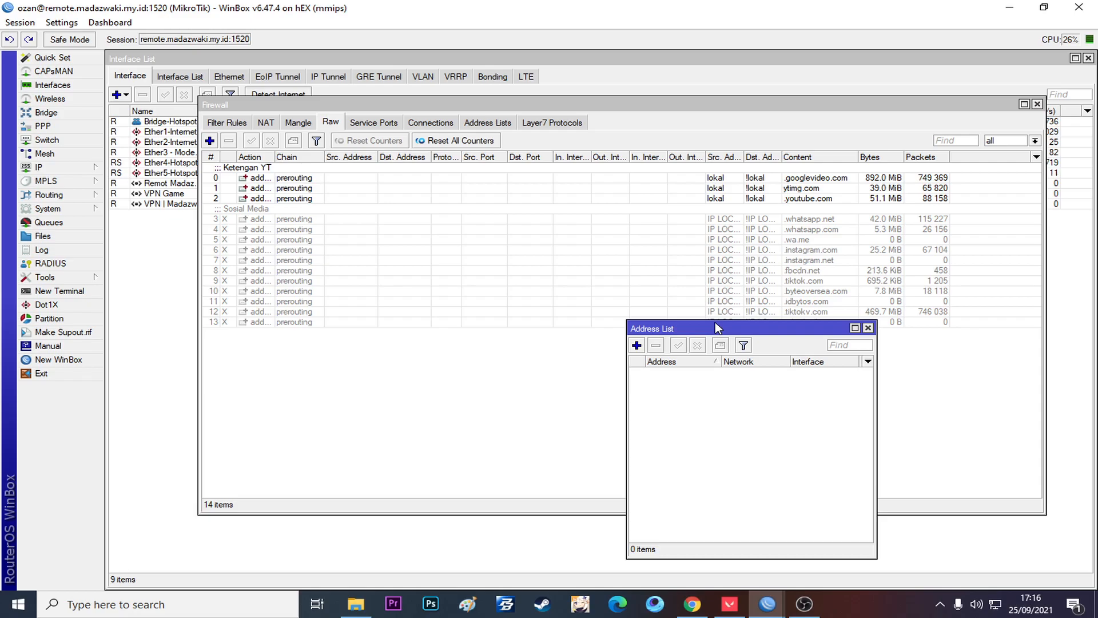
drag(699, 328, 754, 225)
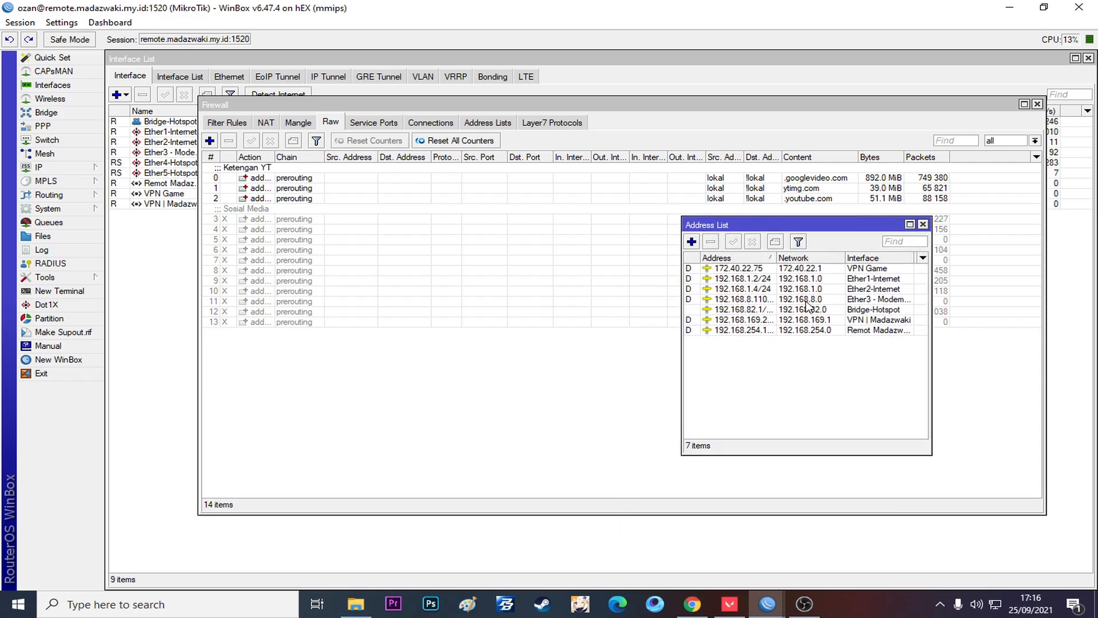
click(727, 309)
mouse_move(781, 261)
mouse_down()
mouse_move(802, 262)
mouse_move(782, 255)
mouse_up()
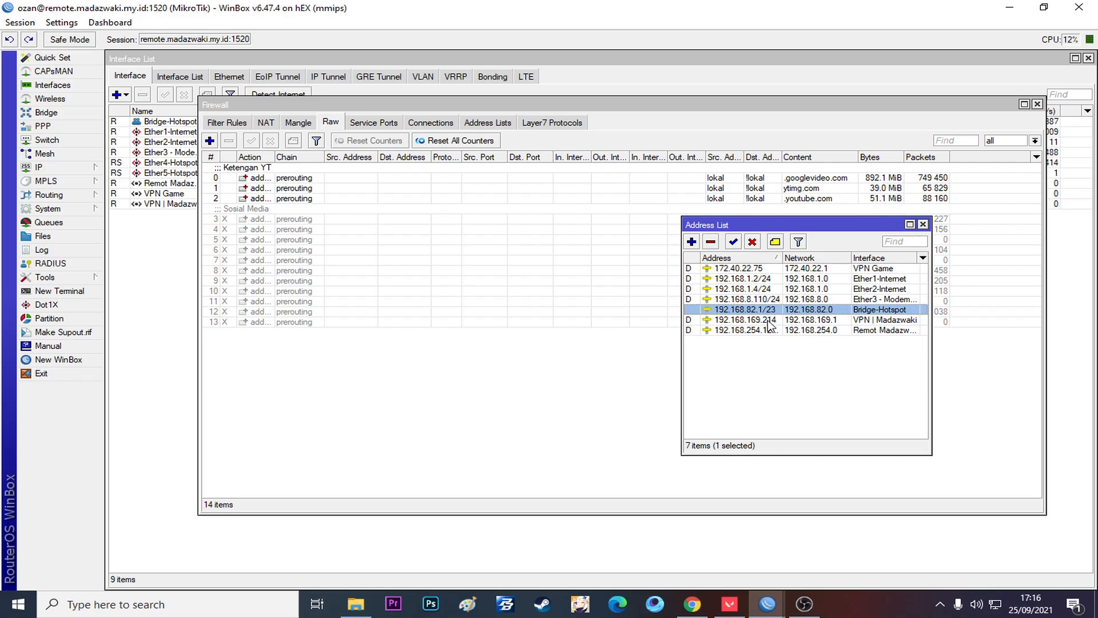
click(64, 172)
click(778, 350)
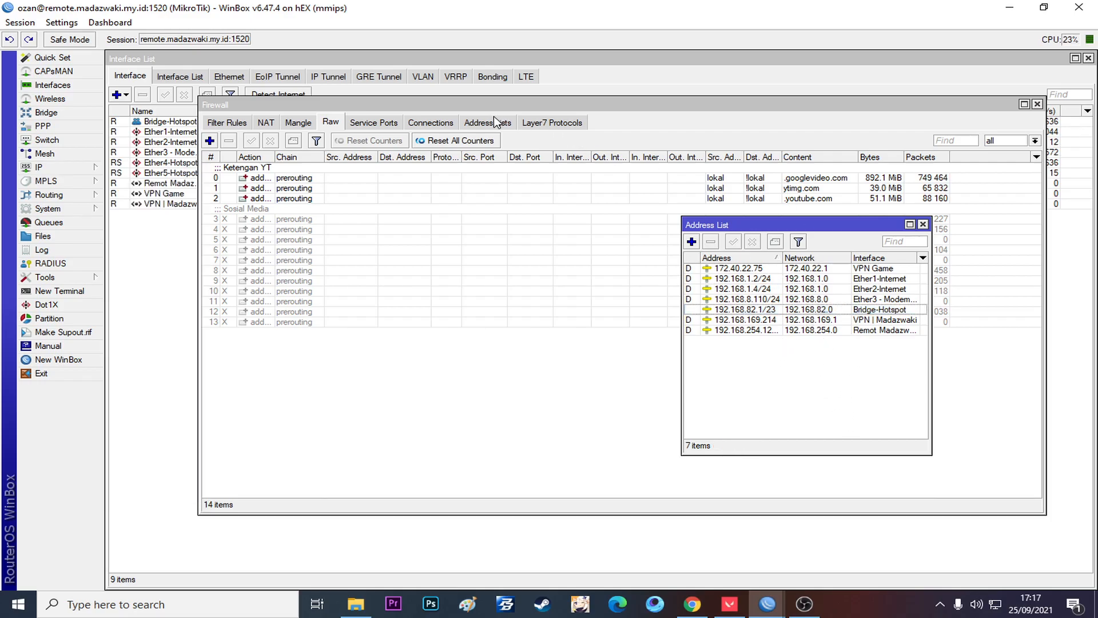
Step: Arrange the IP address list and firewall windows so both can be read, and show the firewall's address lists
drag(823, 226, 968, 235)
drag(742, 98, 742, 105)
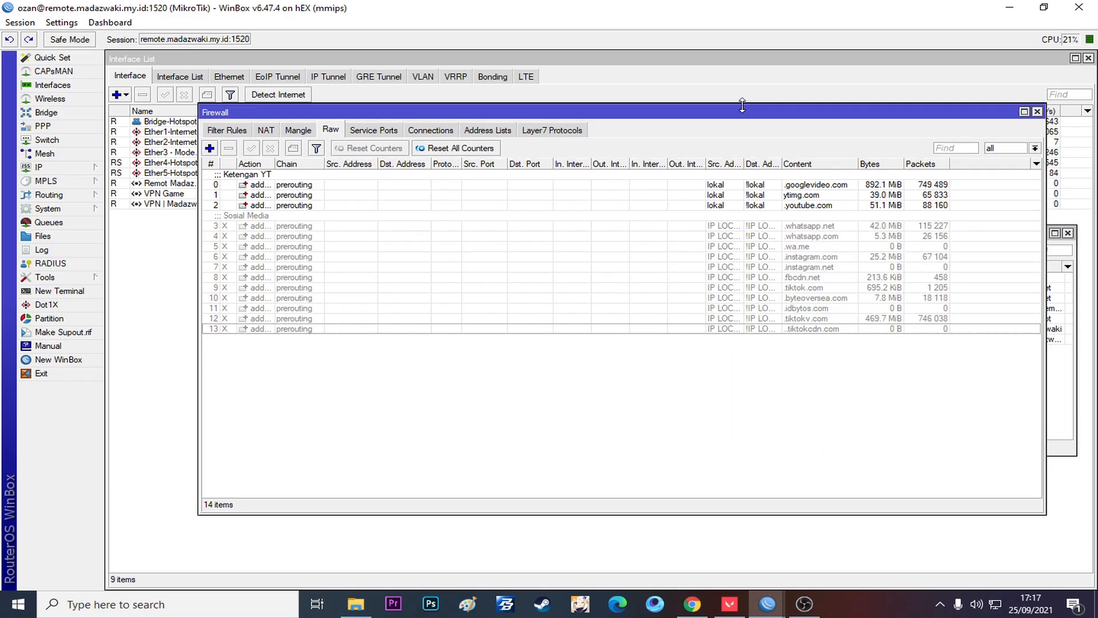
drag(563, 113, 389, 119)
click(314, 136)
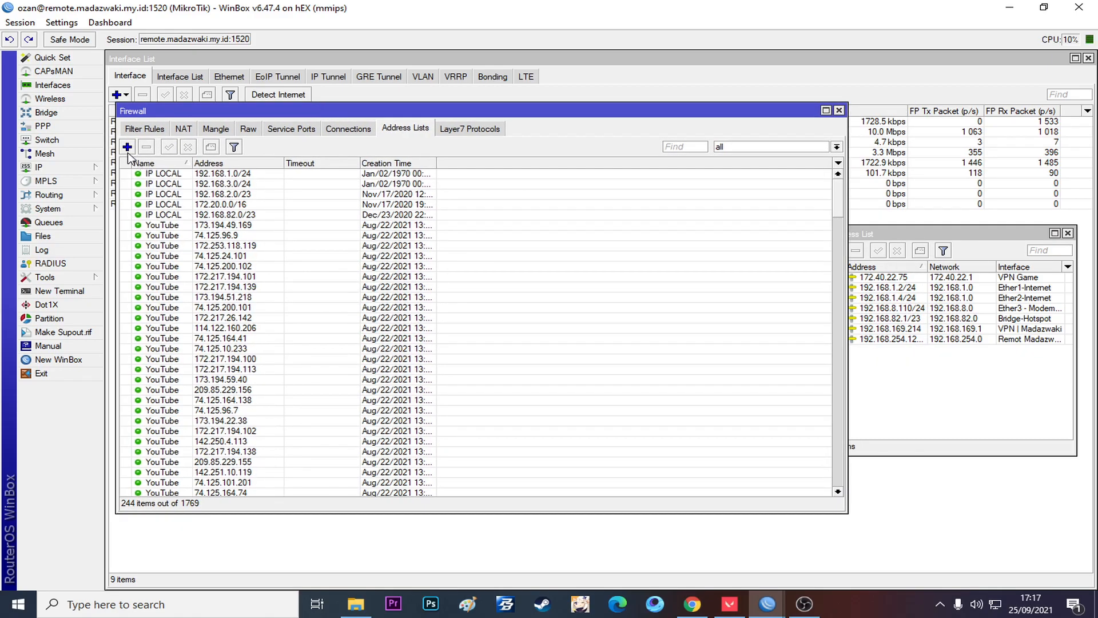
Step: Create a new firewall address list entry named "IP - Lokal" and enter "192.168.82." as the beginning of its address
click(128, 147)
text(IP - Lomk,a)
key(BackSpace)
key(BackSpace)
key(BackSpace)
key(BackSpace)
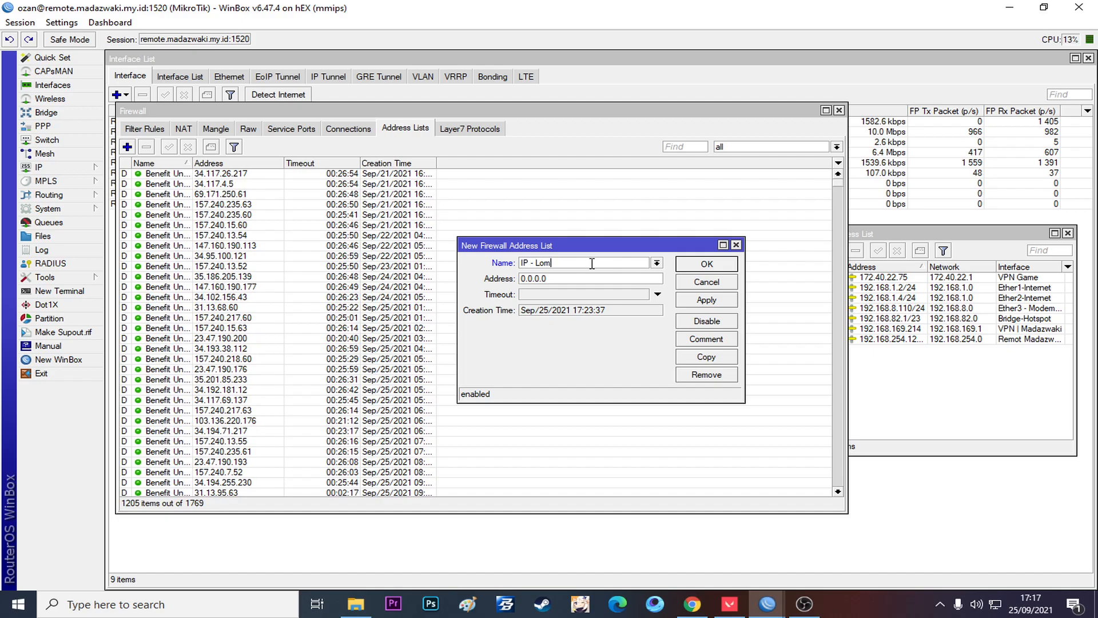
text(kal)
key(Tab)
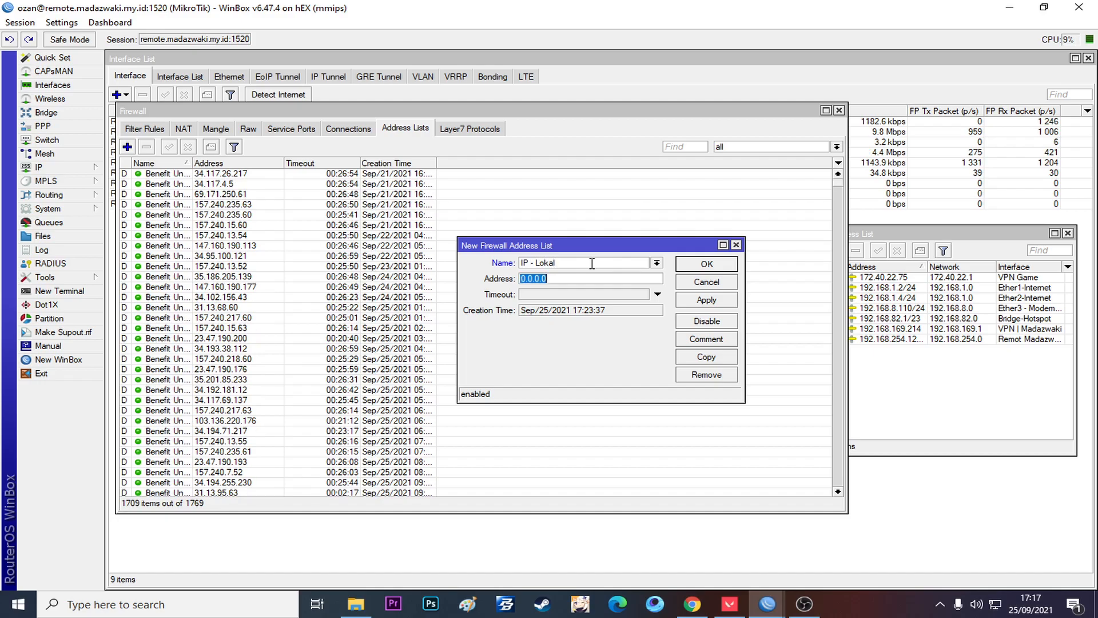
text(192.168)
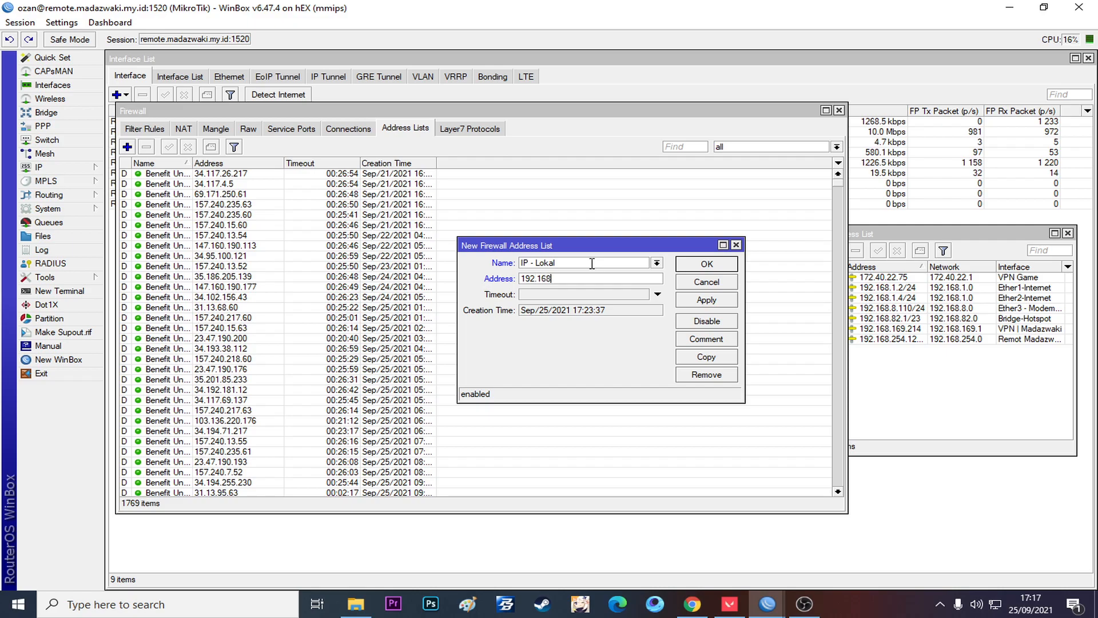
text(.82.)
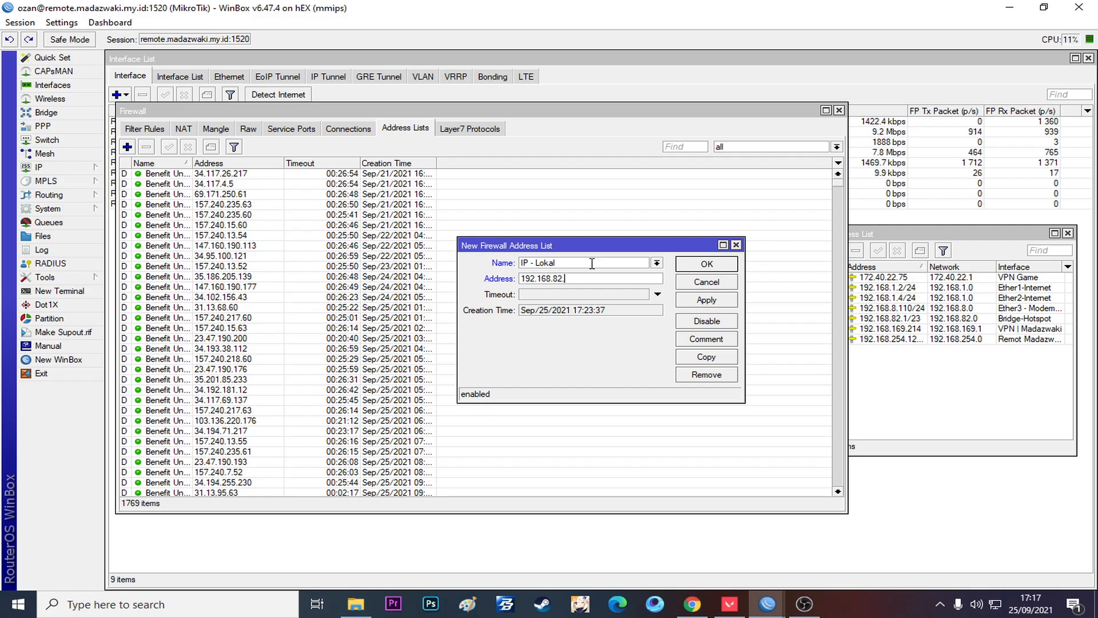
Step: Open the Bridge-Hotspot address's details and place them beside the new list entry to check its network
double_click(884, 319)
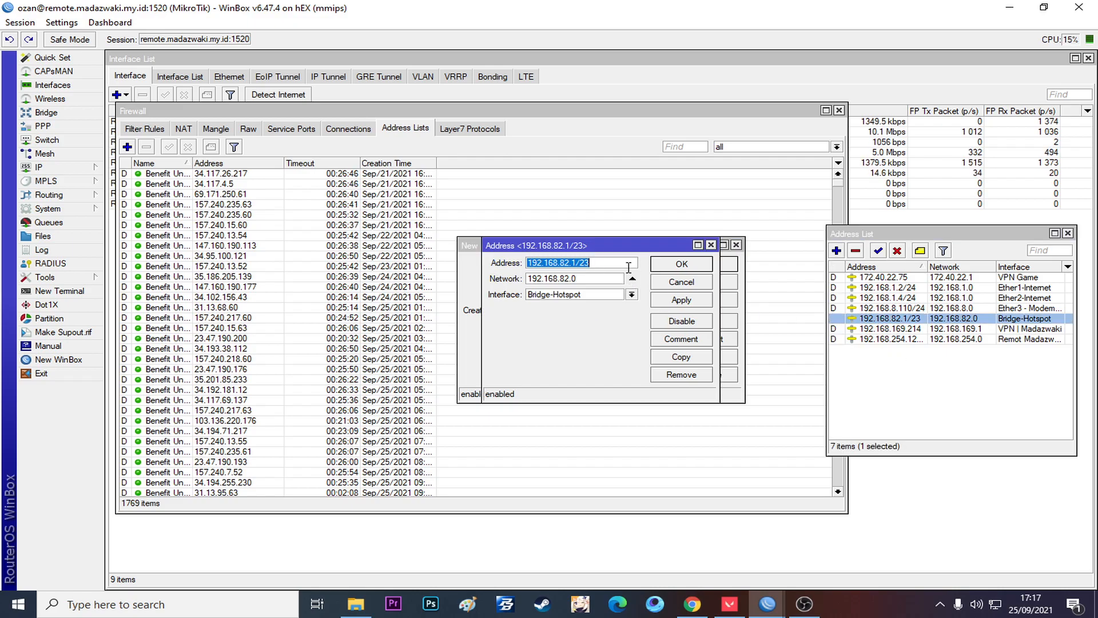
click(577, 261)
double_click(574, 263)
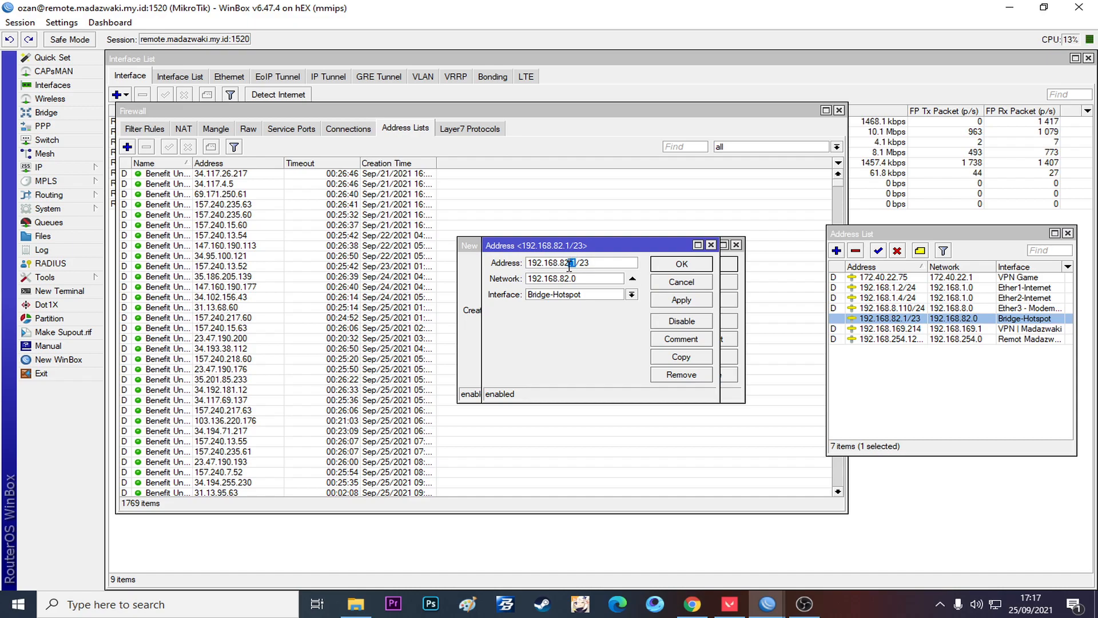
drag(571, 249, 676, 256)
click(737, 255)
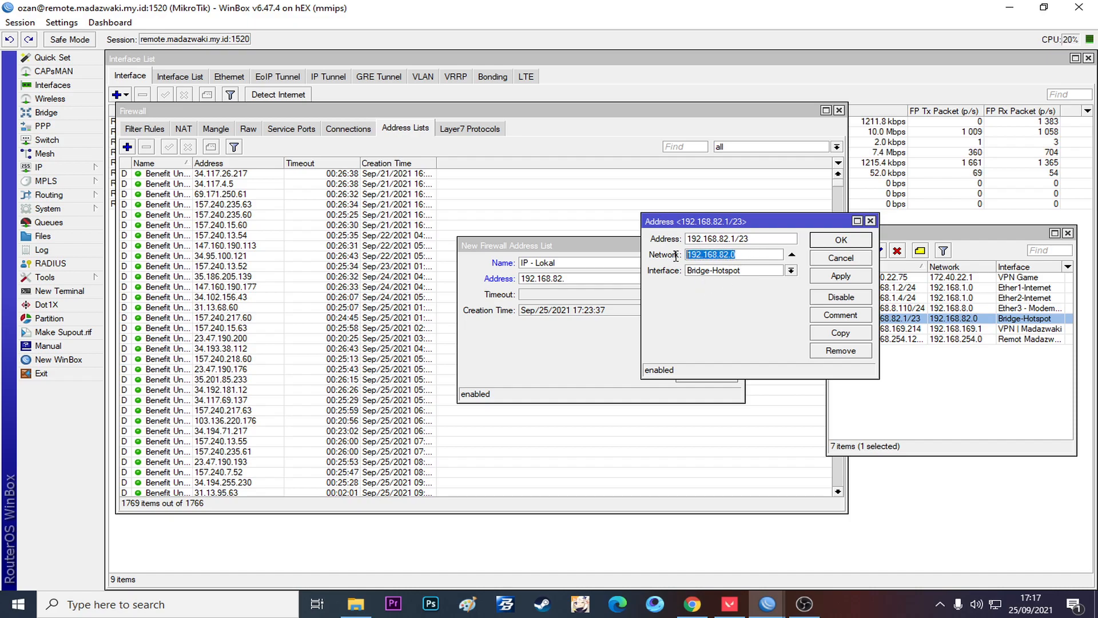
Step: Complete the "IP - Lokal" entry's address as 192.168.82.0, checking Bridge-Hotspot's prefix, save the entry and close the Bridge-Hotspot address details
click(589, 279)
text(0)
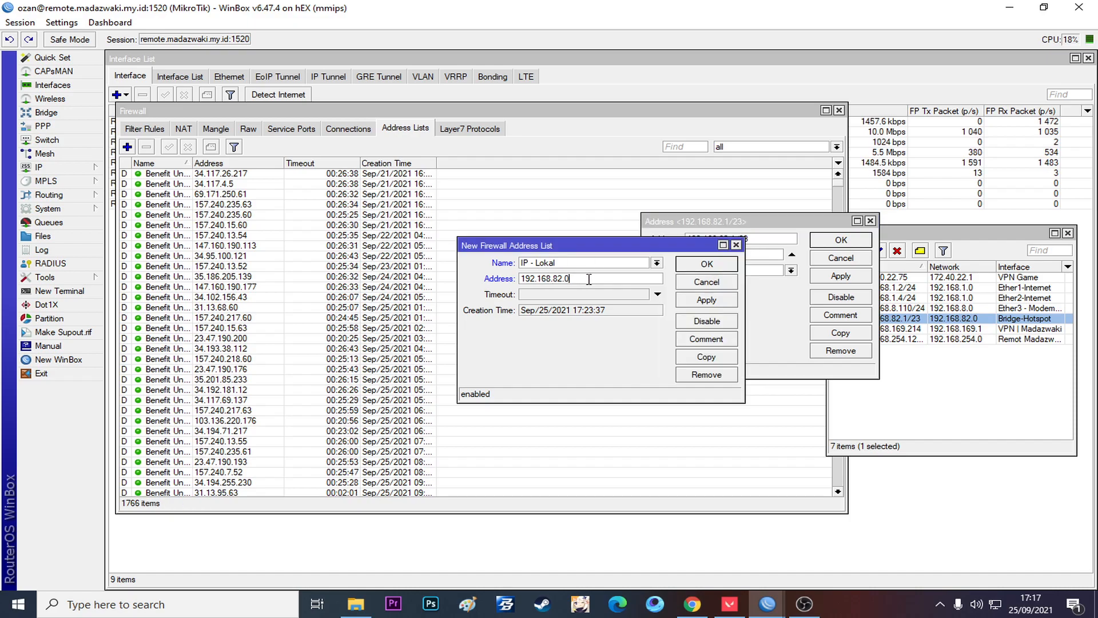
click(770, 238)
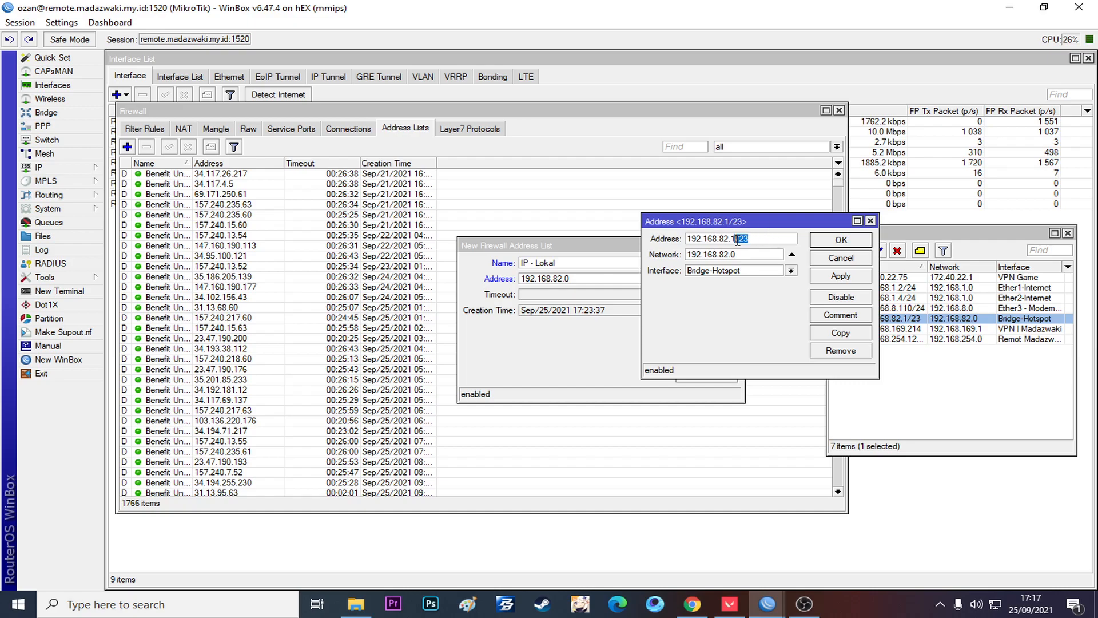
click(592, 279)
key(Return)
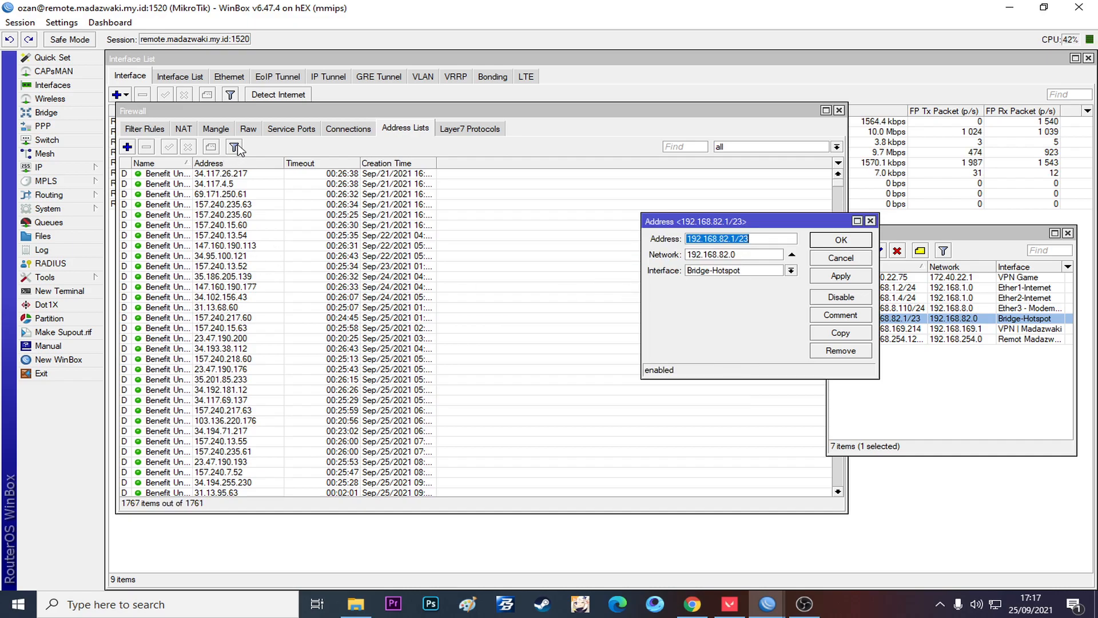
key(Escape)
click(250, 143)
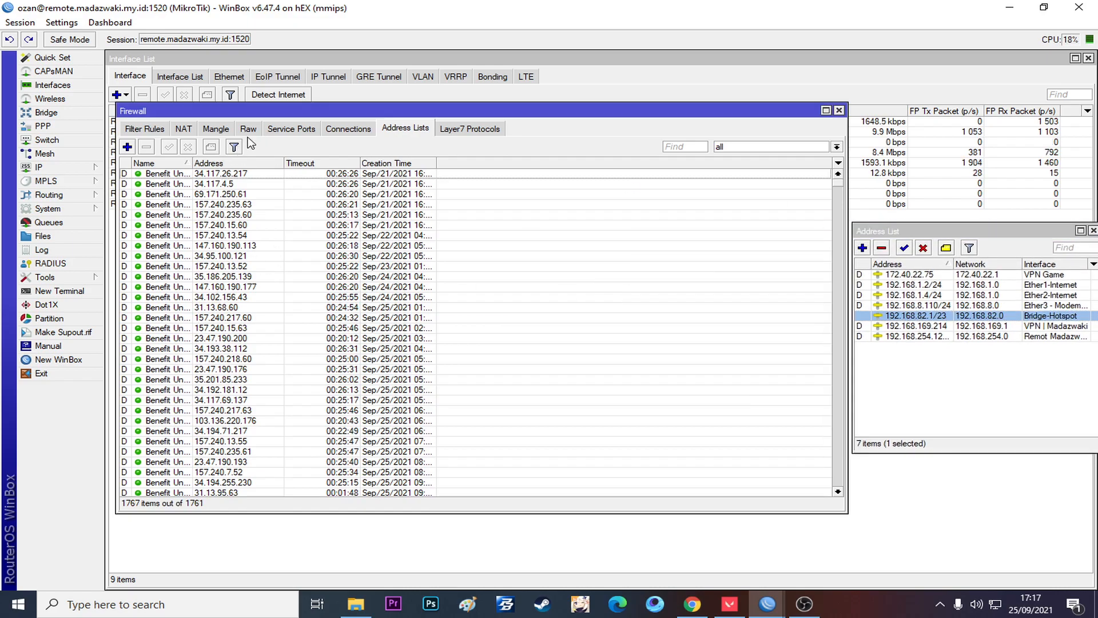
Step: Start a new firewall Raw rule on the prerouting chain with "IP - Lokal" as its source address list
click(249, 129)
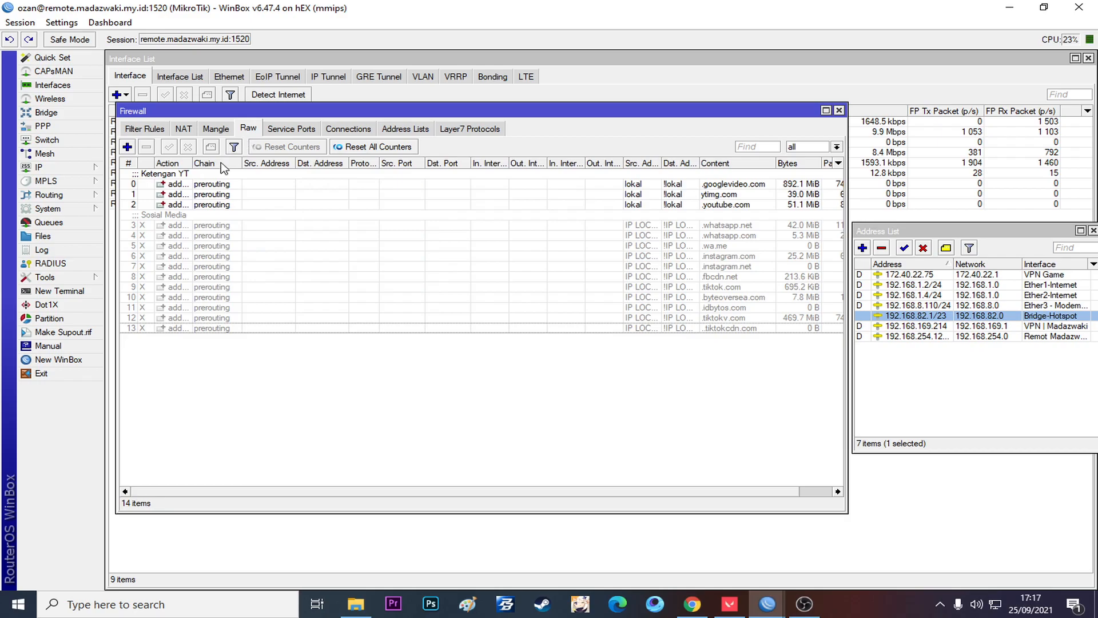
click(132, 147)
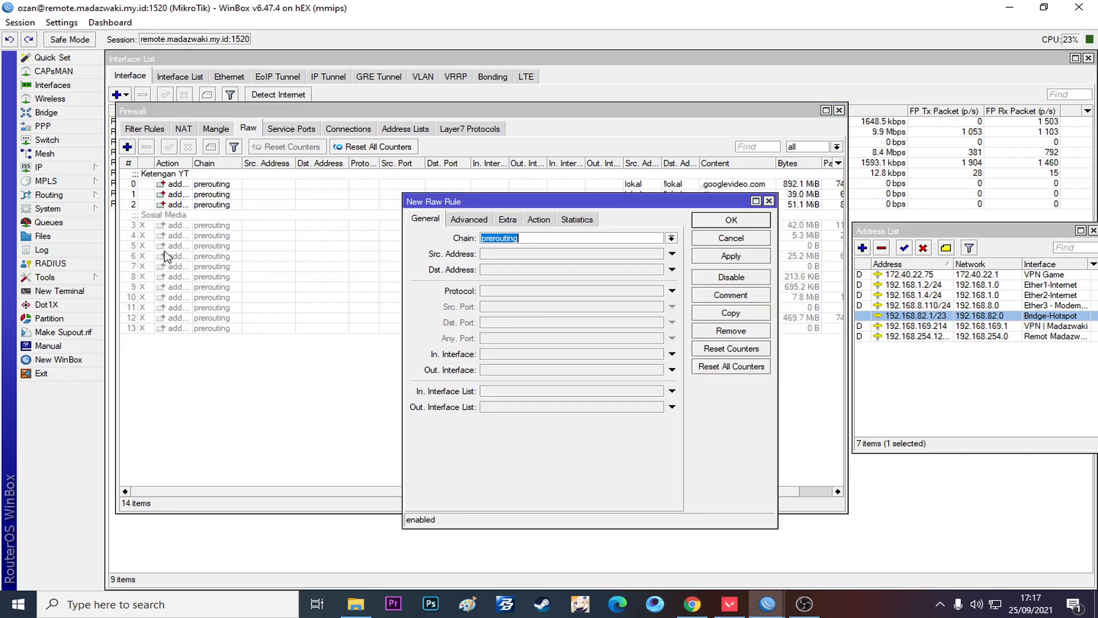
click(469, 220)
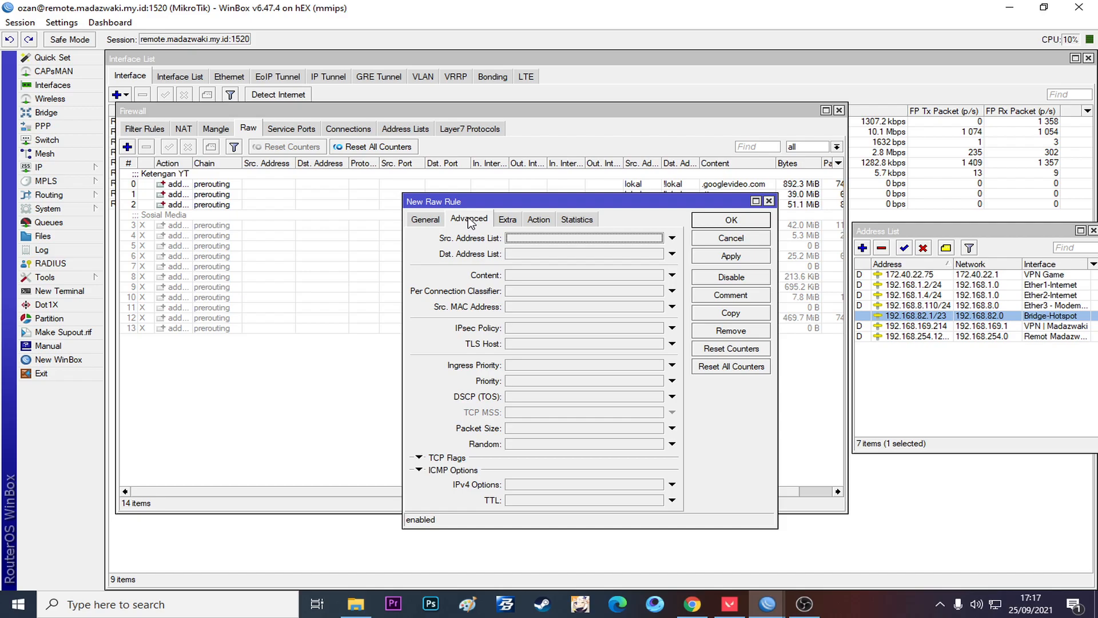
click(538, 238)
click(658, 238)
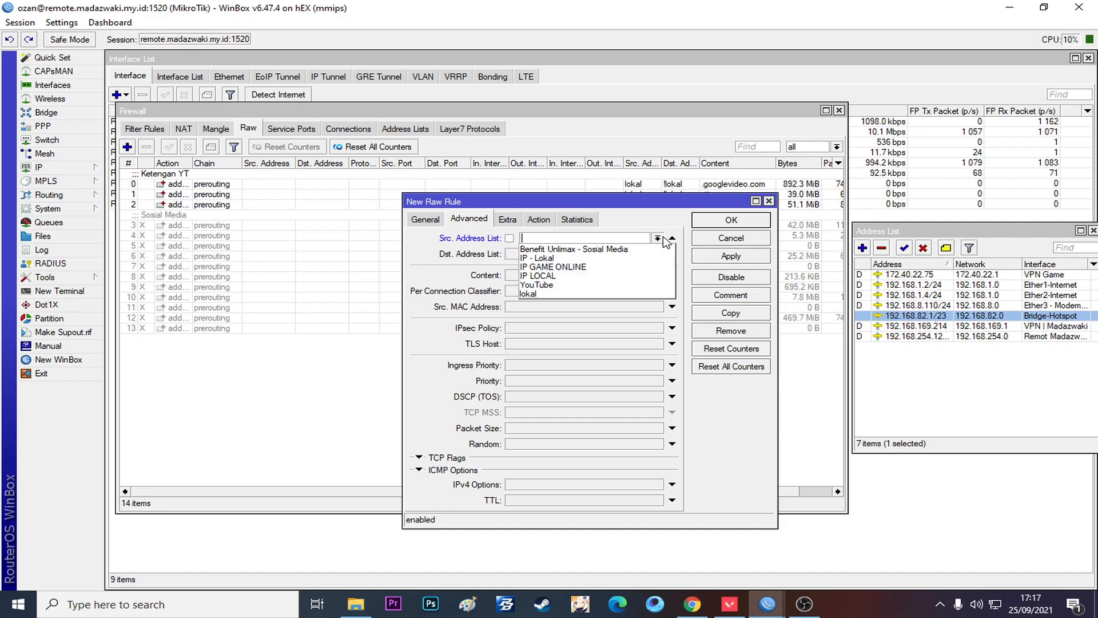
click(543, 258)
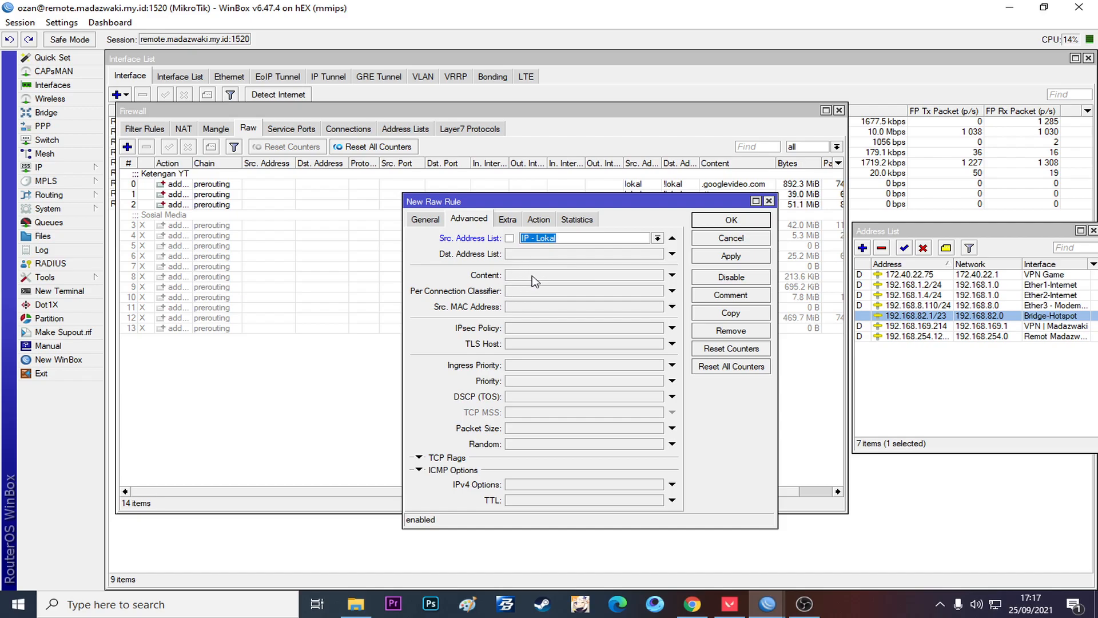
Step: Consult the Facebook domains on the web page in Chrome, return to WinBox and set the new rule's content to .facebook.com
click(692, 604)
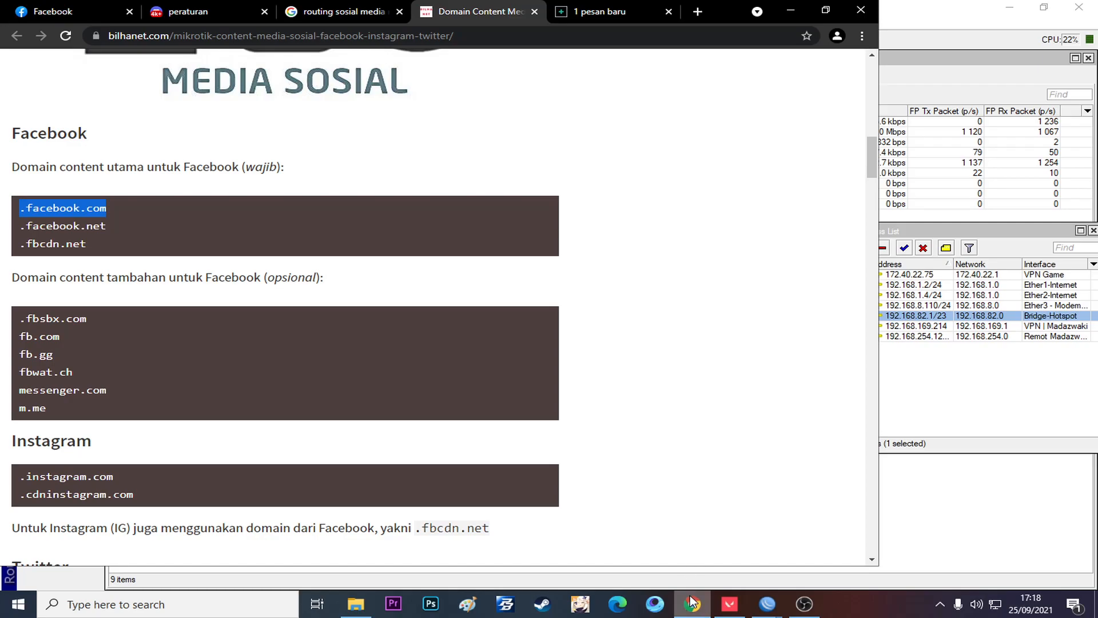
mouse_move(690, 606)
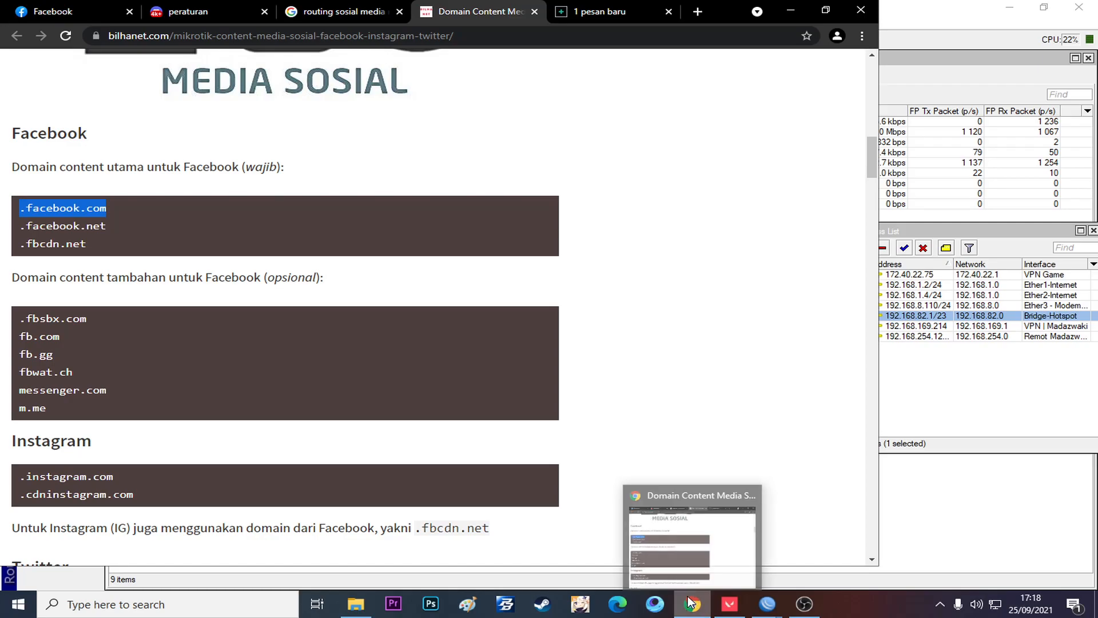
click(804, 607)
click(805, 607)
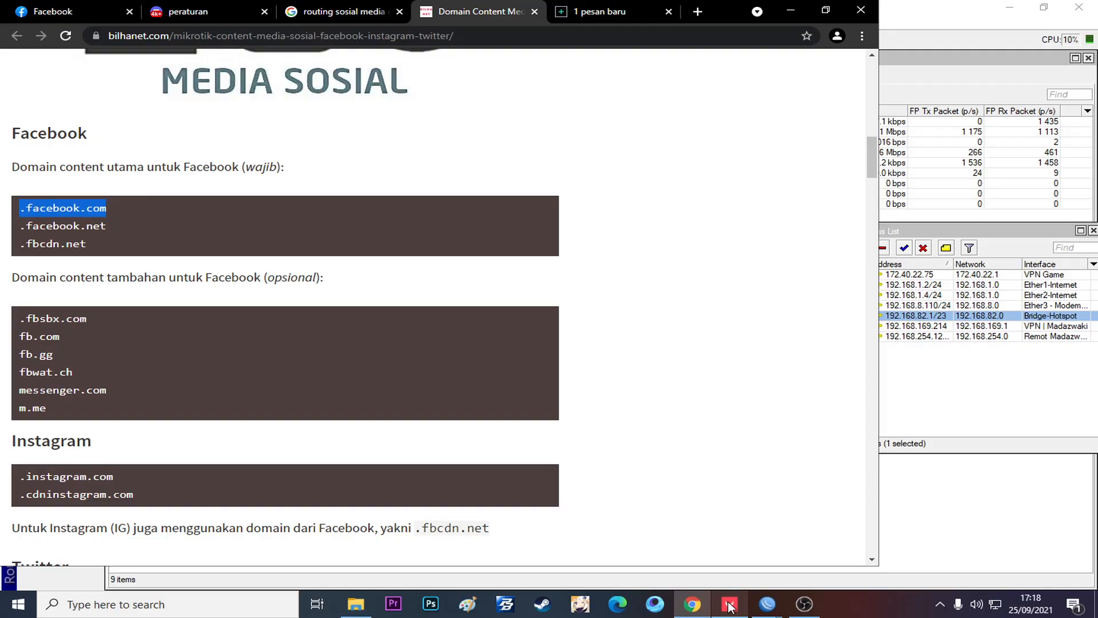
mouse_move(731, 595)
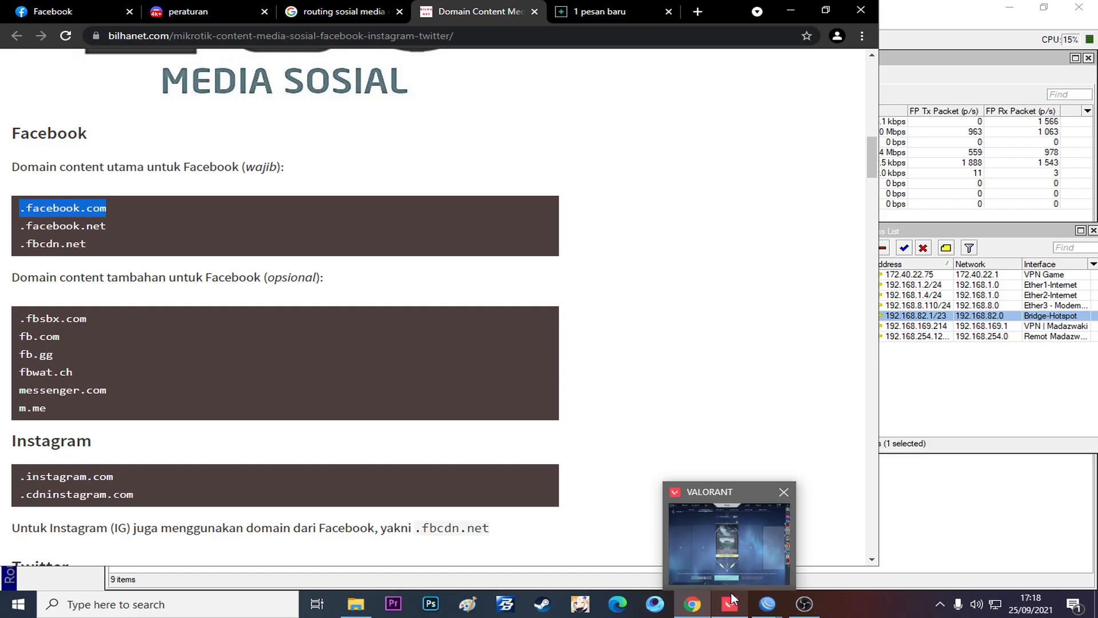
click(783, 609)
click(849, 543)
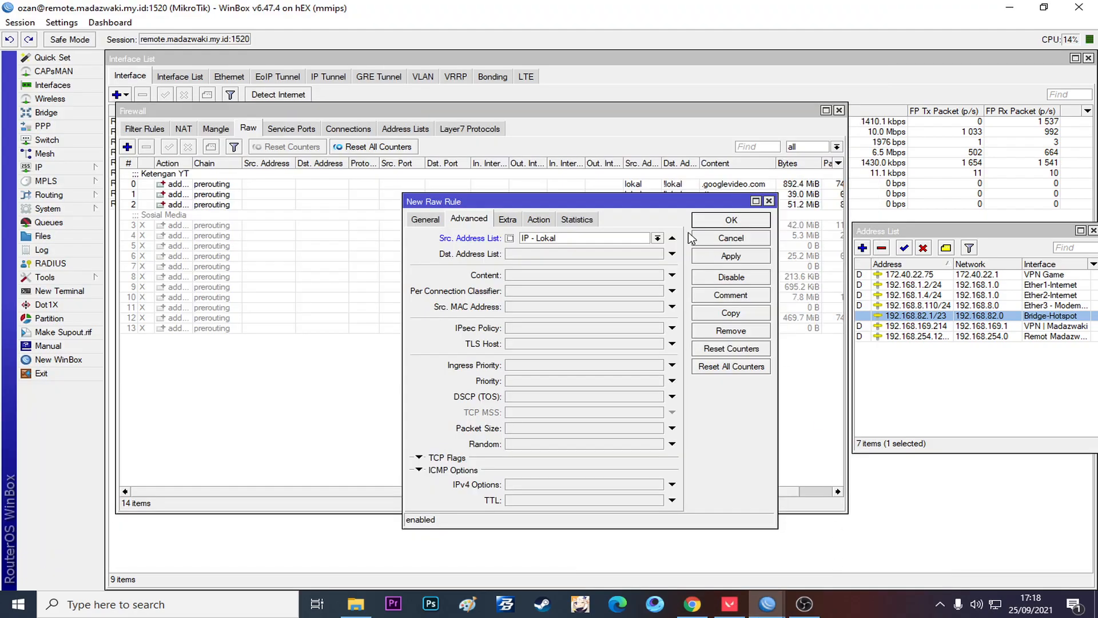
click(547, 277)
text(.facebook.com)
Step: Set the rule's action to add dst to address list, name the address list "Sosial Media" and save the rule
click(539, 220)
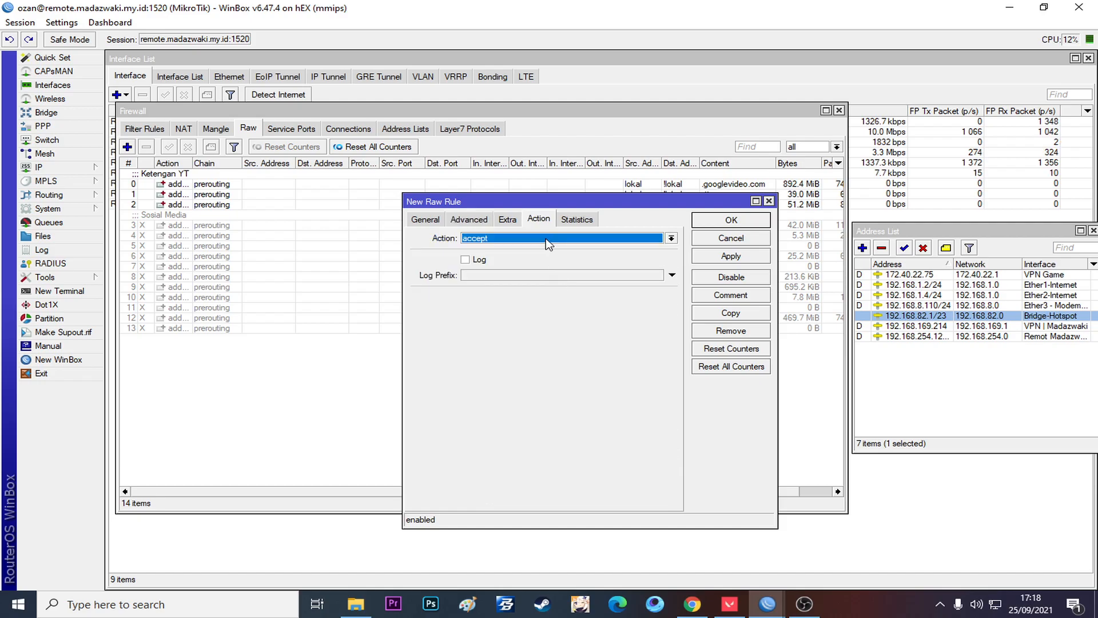
click(544, 238)
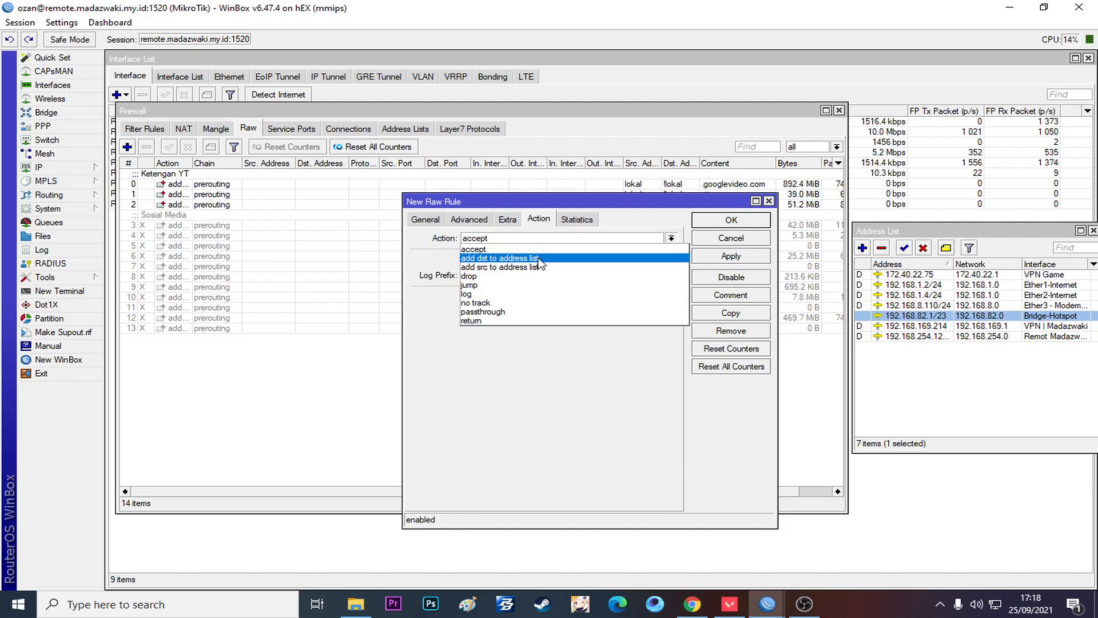
click(539, 259)
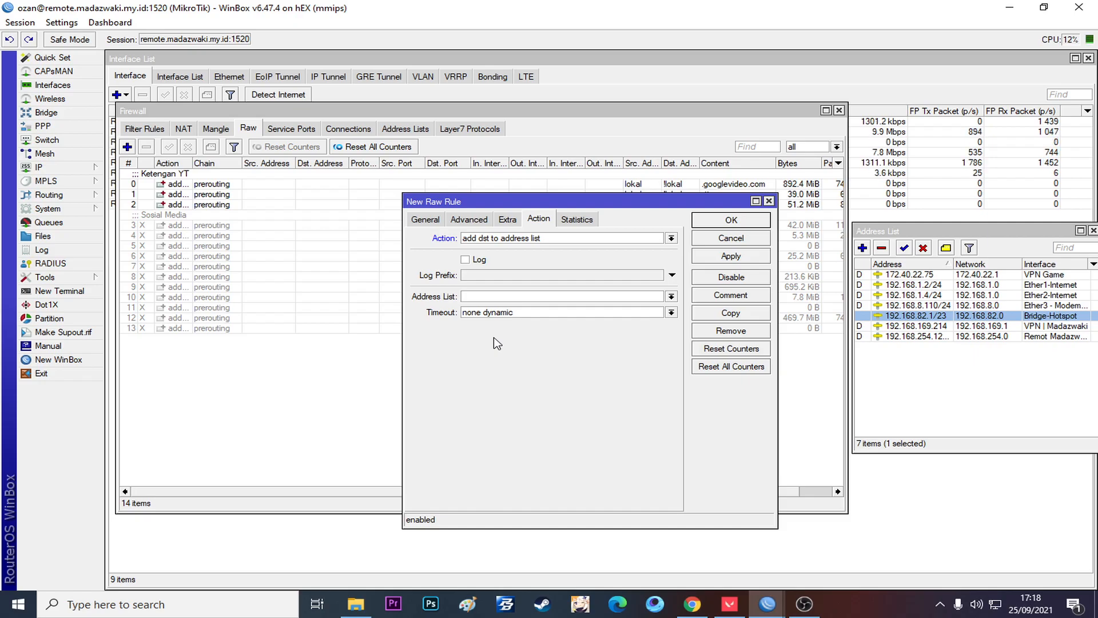
text(sOSI)
key(BackSpace)
key(BackSpace)
key(BackSpace)
key(BackSpace)
key(BackSpace)
key(BackSpace)
text(Sosial Mewd)
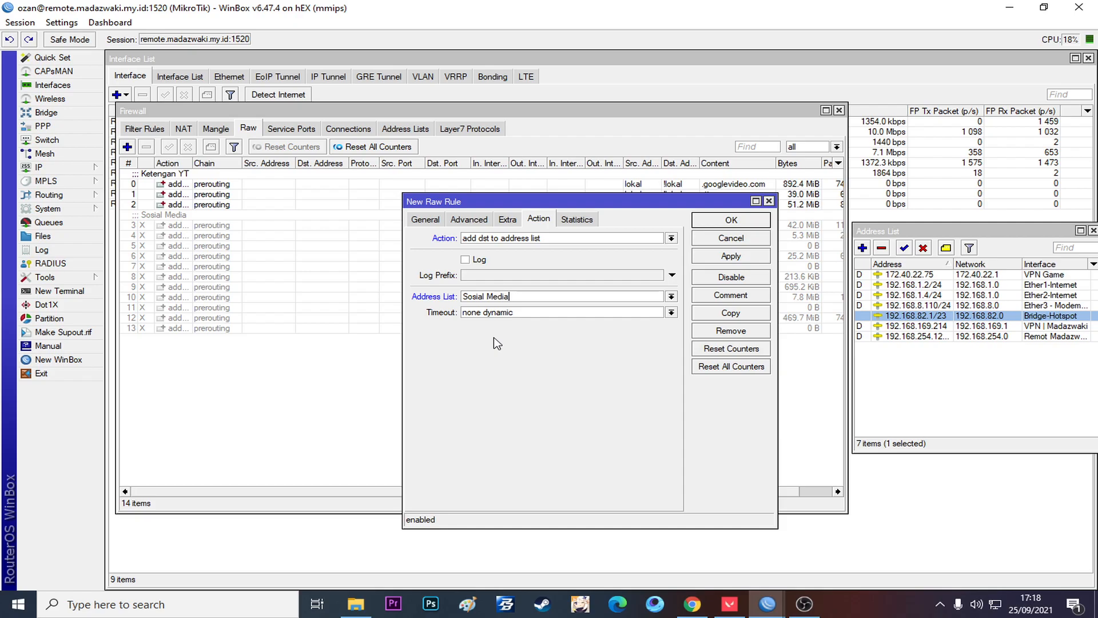
key(Return)
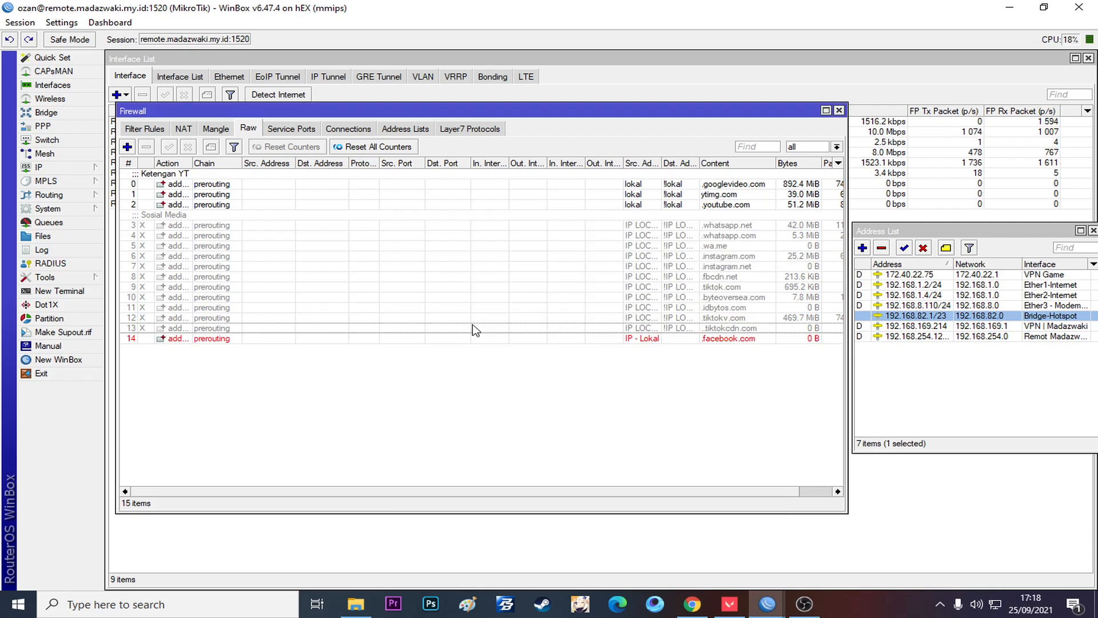
Step: Reopen the .facebook.com Raw rule, set its address list timeout to 12:00:00 and save it
double_click(416, 339)
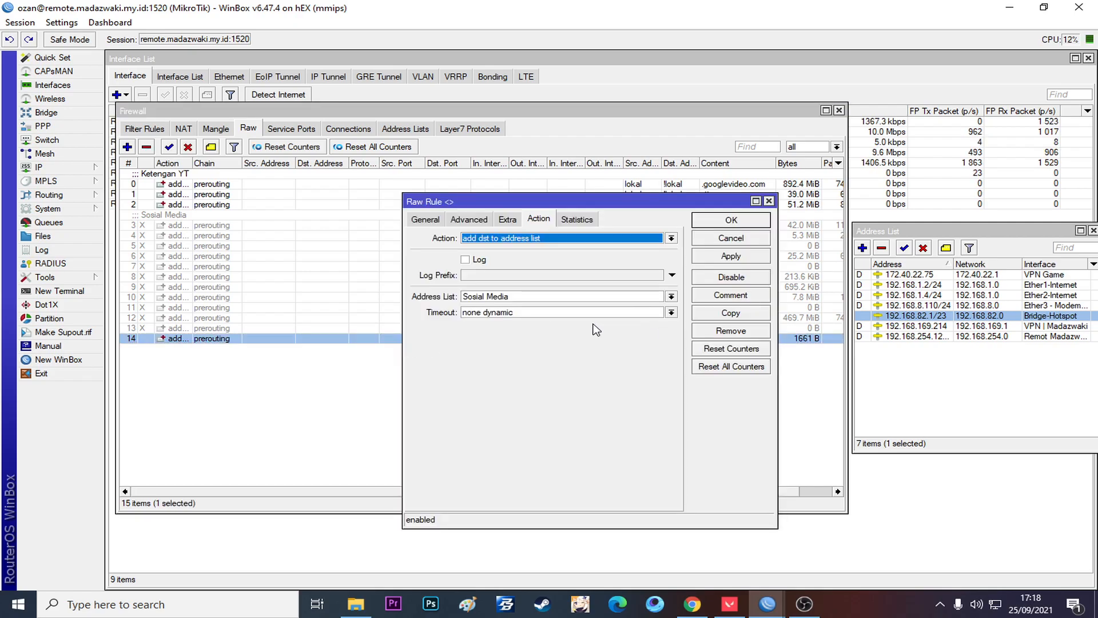
drag(543, 312, 393, 316)
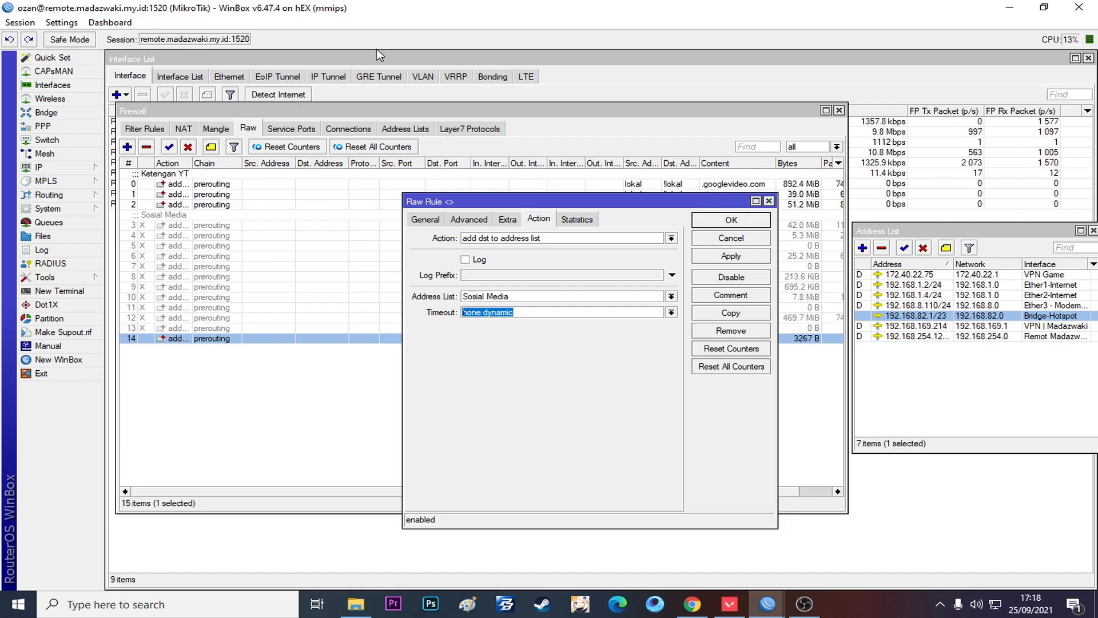
click(609, 312)
click(657, 313)
click(552, 332)
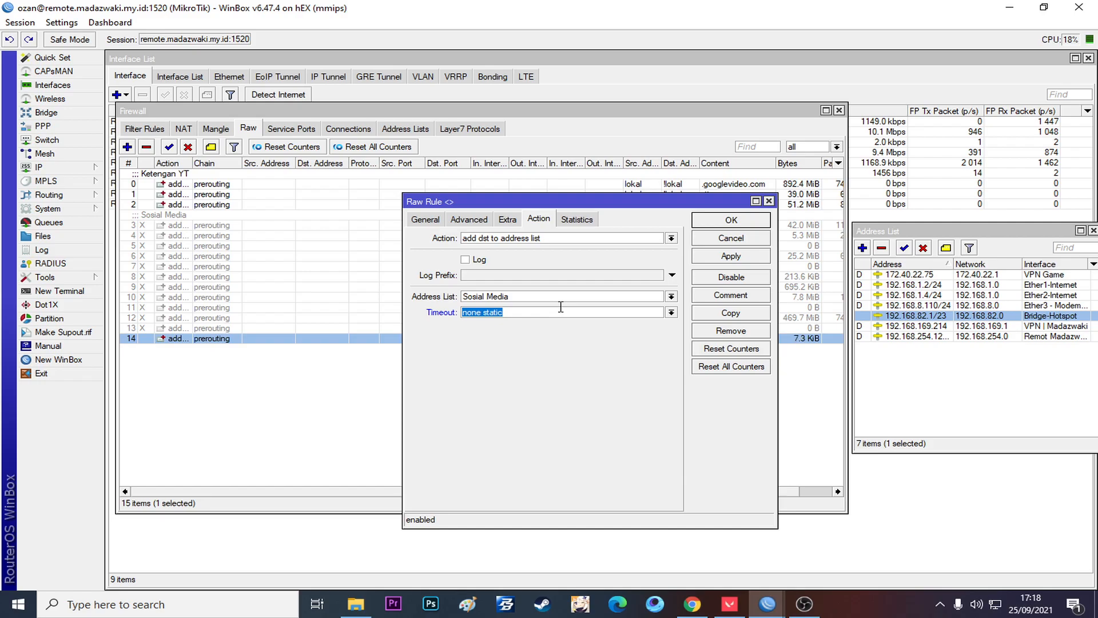
drag(496, 195, 455, 196)
text(12:00:00)
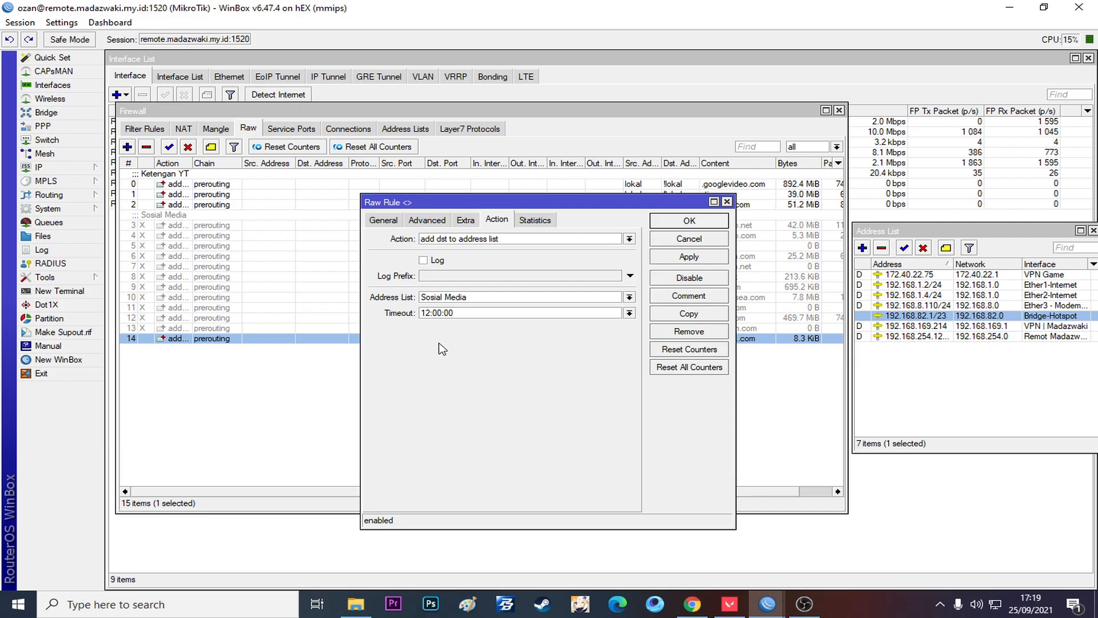
click(674, 225)
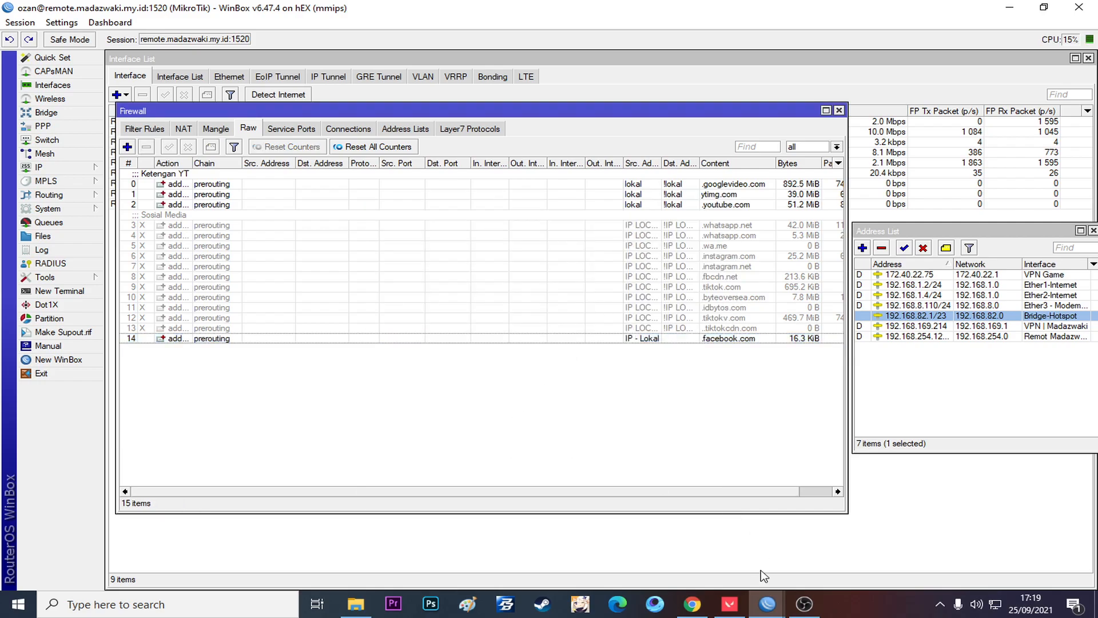
Step: Copy the domain .facebook.net from the Facebook domain list in Chrome and return to WinBox
click(692, 604)
click(23, 279)
scroll(127, 235, down, 1)
drag(107, 158, 18, 160)
key(ctrl+c)
key(alt+Tab)
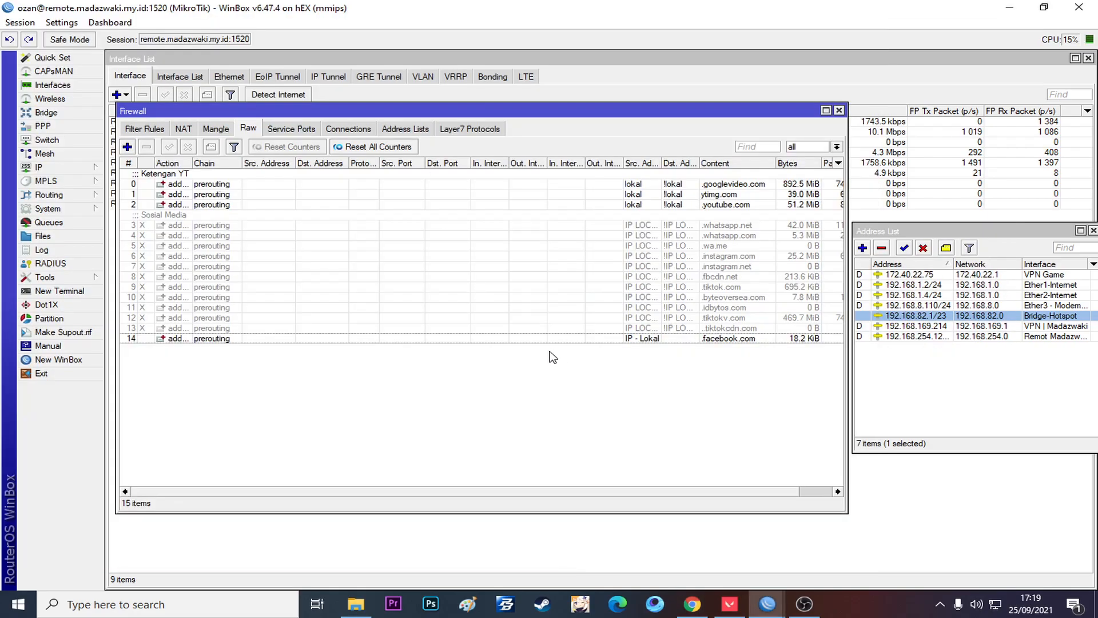
Step: Duplicate the .facebook.com Raw rule, set the duplicate's content to .facebook.net and save it
double_click(532, 338)
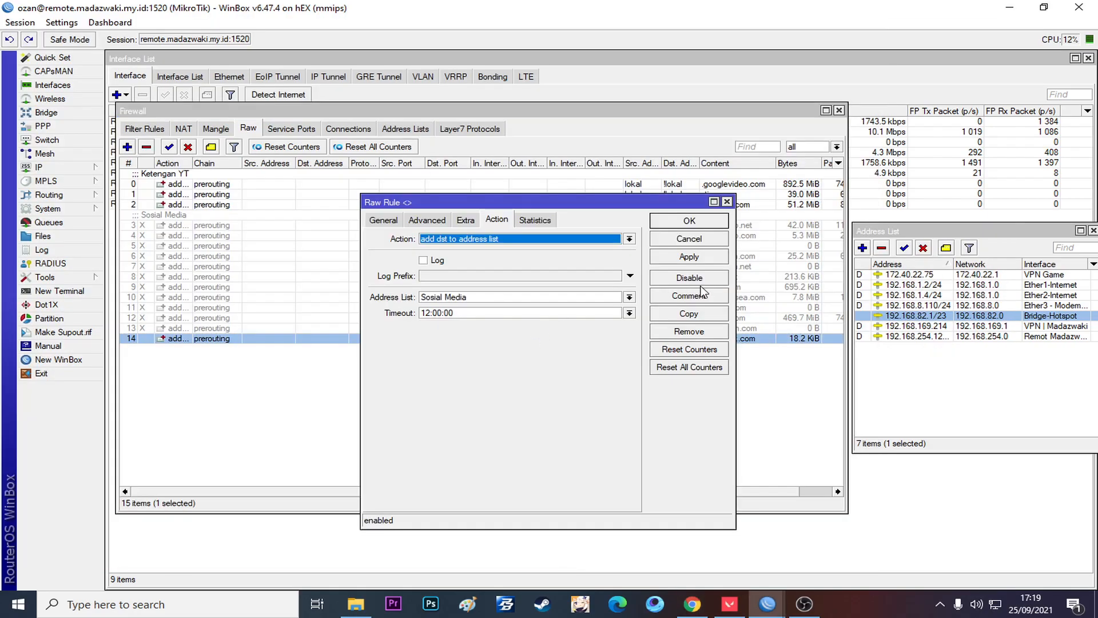
click(691, 313)
click(445, 236)
drag(570, 294, 486, 295)
key(ctrl+v)
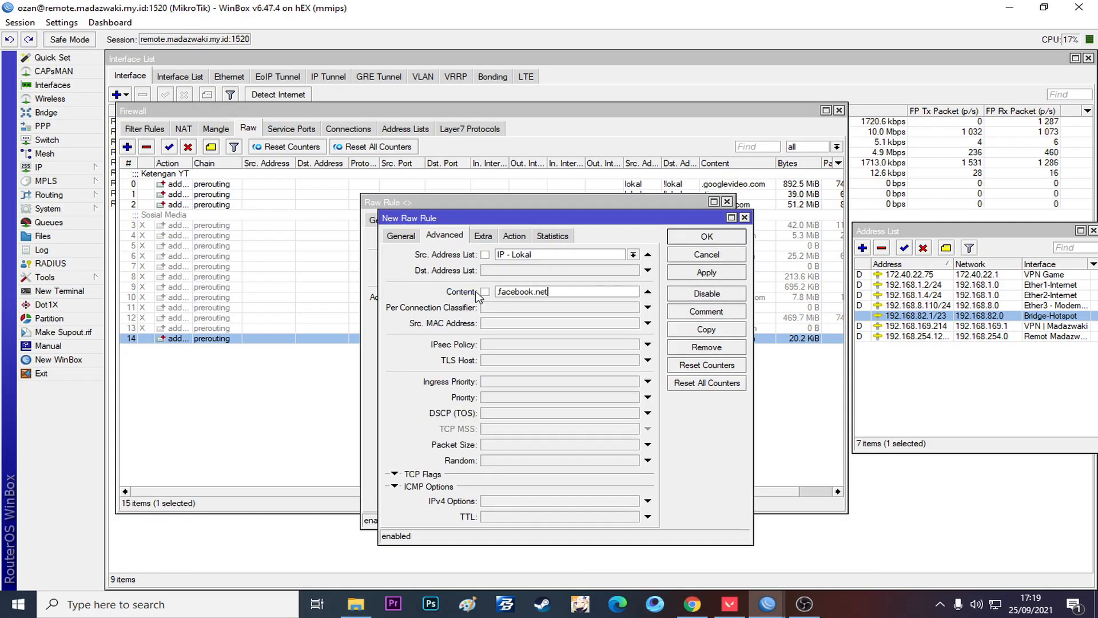
key(Return)
Step: Copy .fbcdn.net from the web page's Facebook domains and save another duplicate of the .facebook.com rule with that content
key(alt+Tab)
drag(89, 177, 28, 193)
key(ctrl+c)
key(alt+Tab)
click(691, 314)
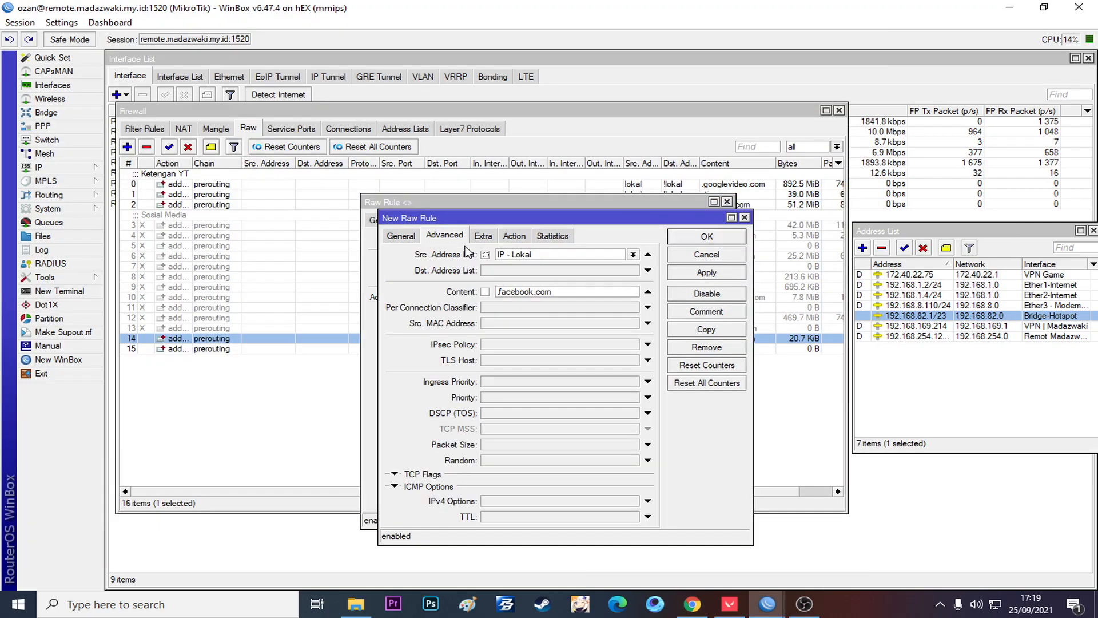
drag(595, 290, 443, 294)
key(ctrl+v)
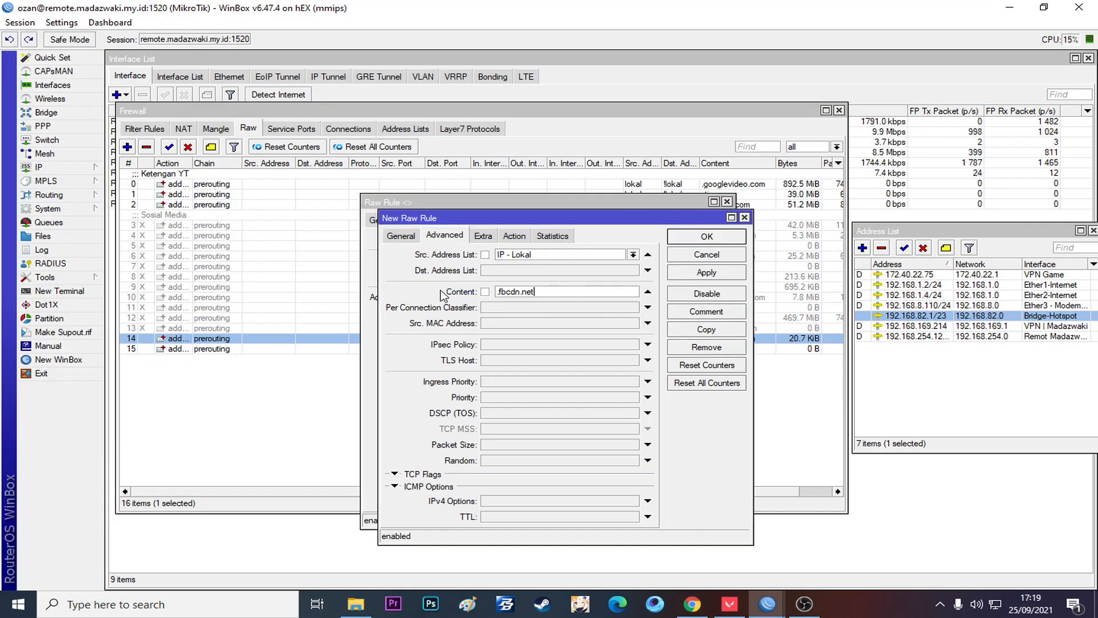
click(707, 236)
Step: Read the Instagram and Twitter domains and the rest of the article in Chrome, and return to WinBox
key(alt+Tab)
key(alt+Tab)
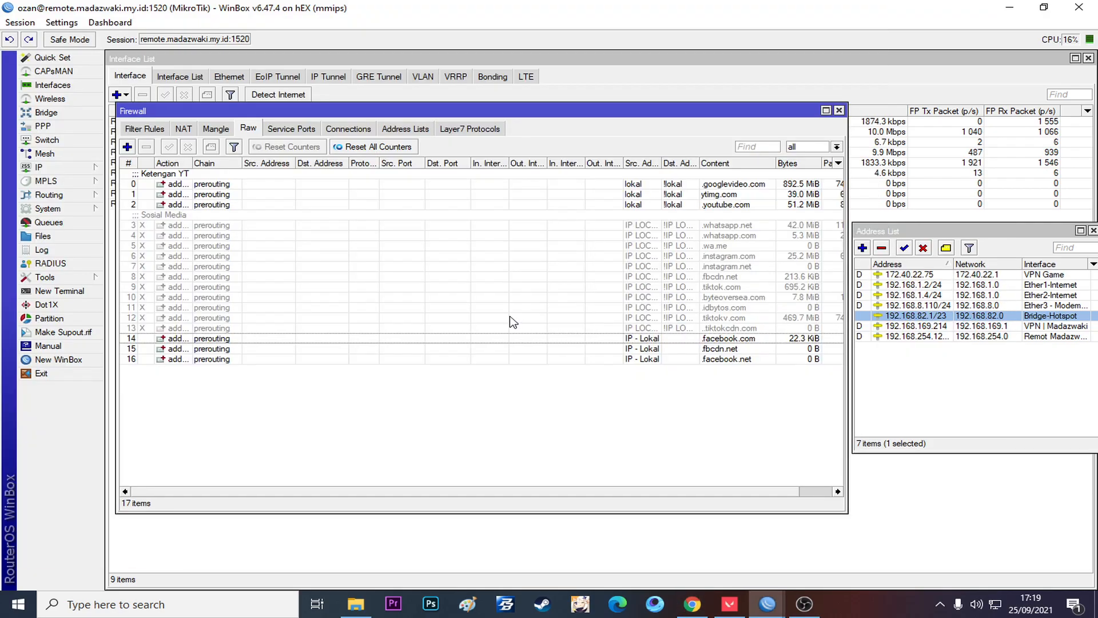
right_click(506, 246)
key(alt+Tab)
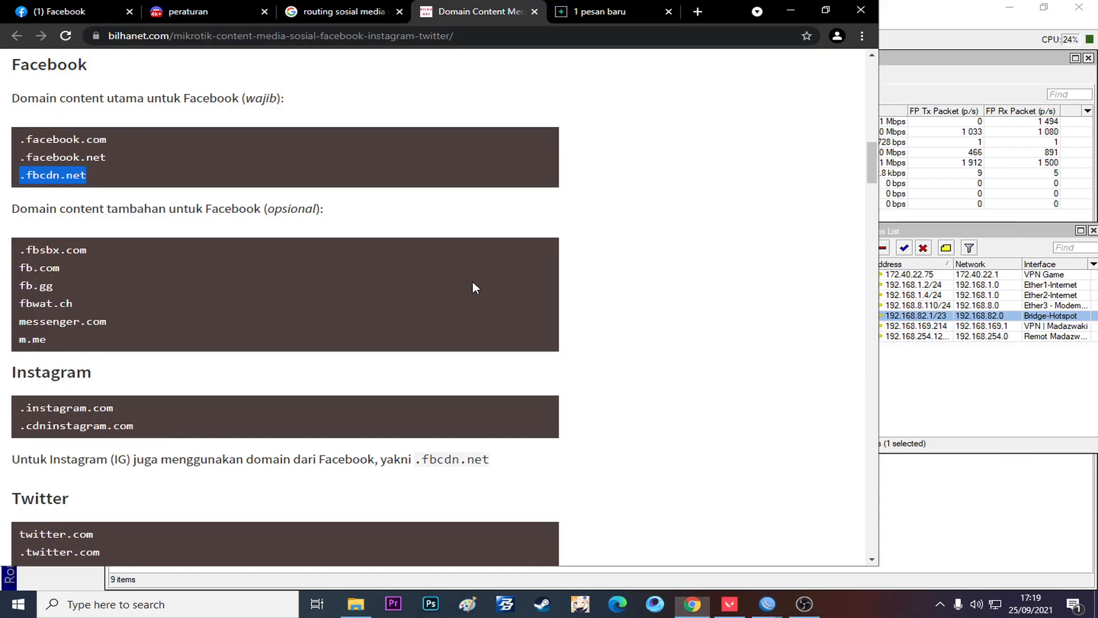
scroll(238, 312, down, 2)
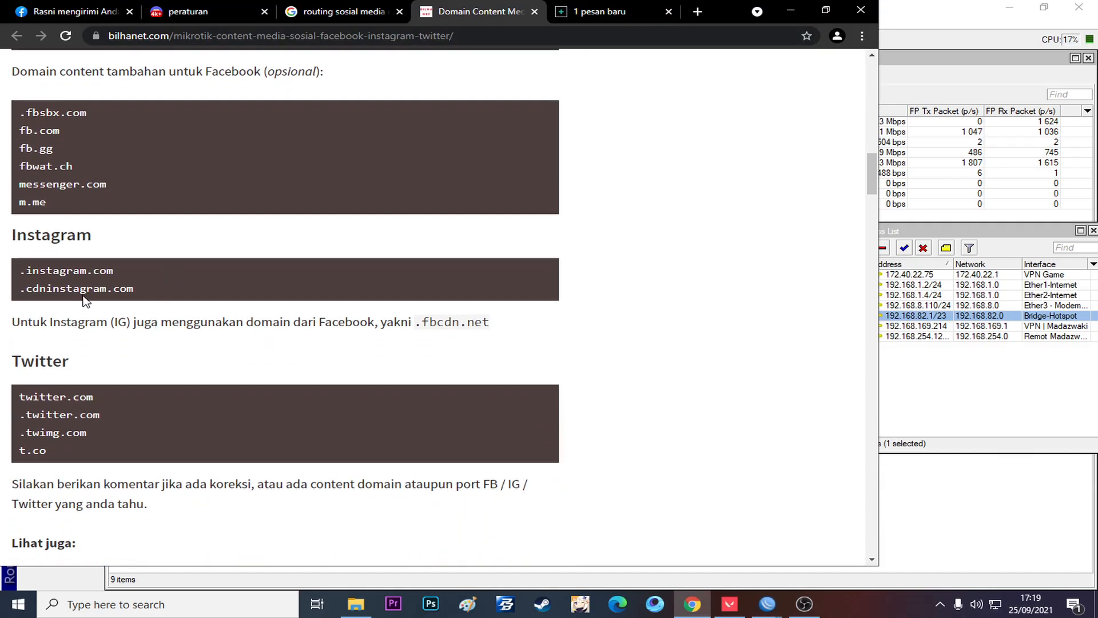
scroll(85, 302, down, 6)
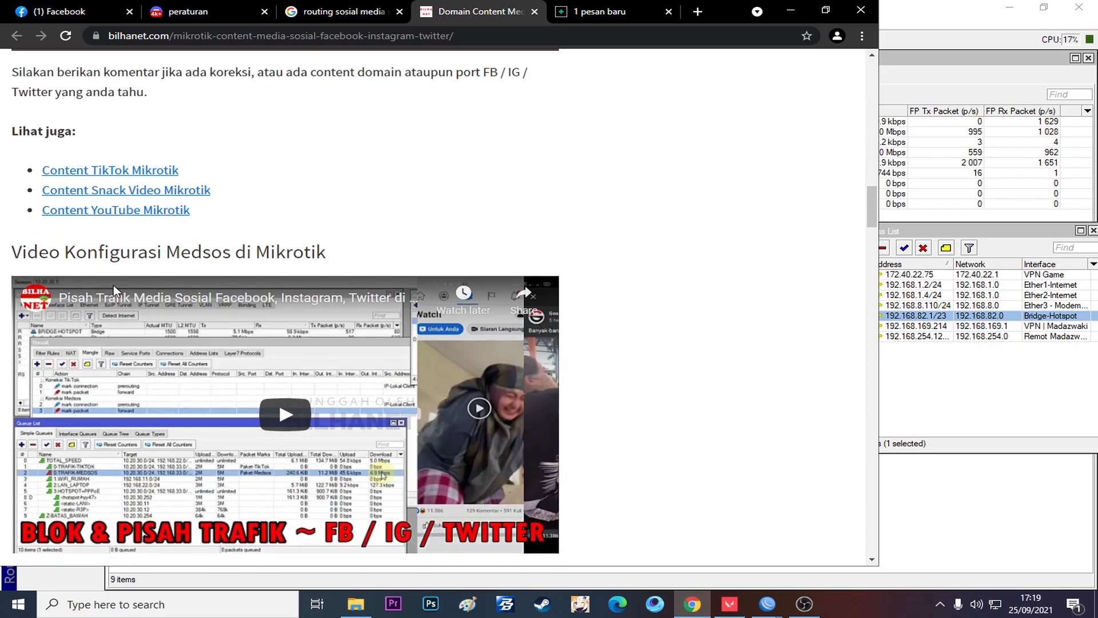
scroll(269, 335, down, 2)
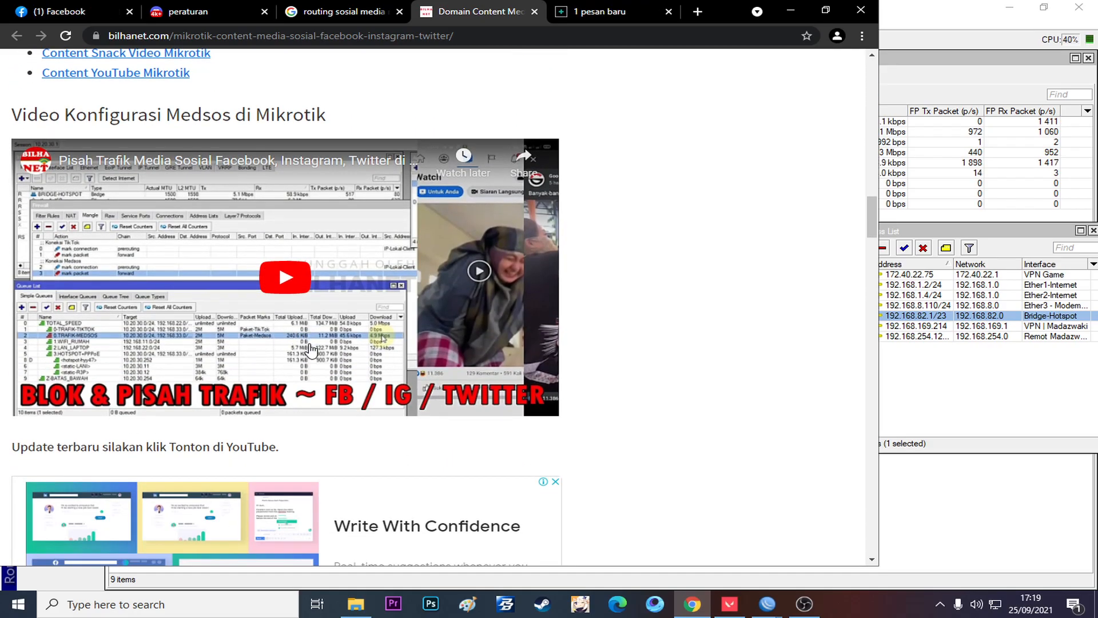
scroll(320, 357, down, 5)
scroll(325, 365, down, 2)
scroll(626, 410, down, 2)
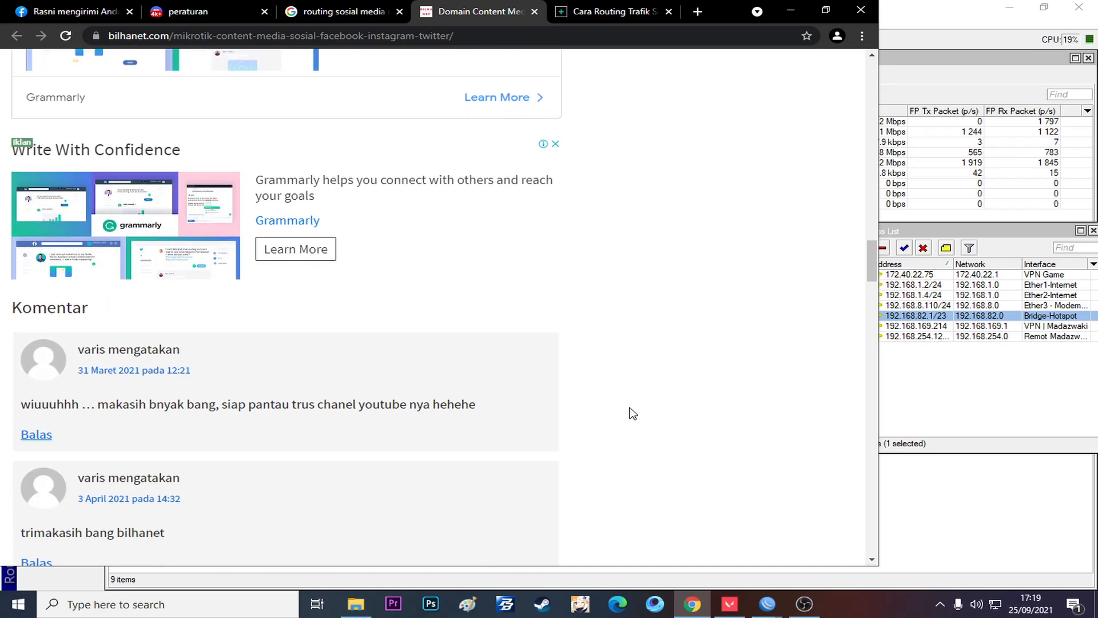
key(alt+Tab)
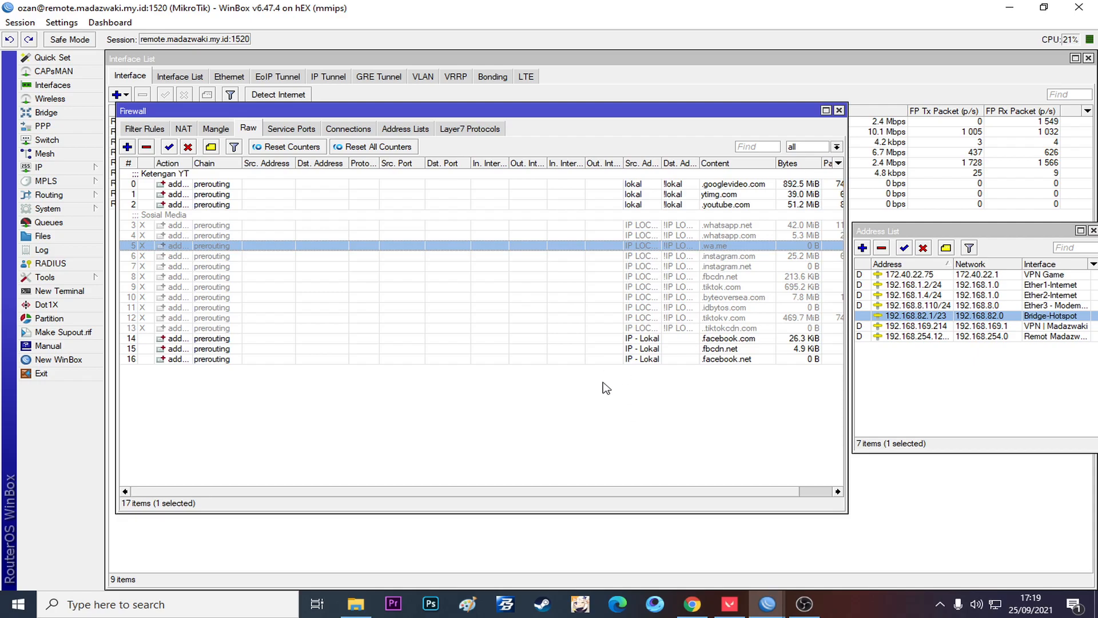
Step: Close the Interface List window and show the firewall's Mangle rules
click(850, 428)
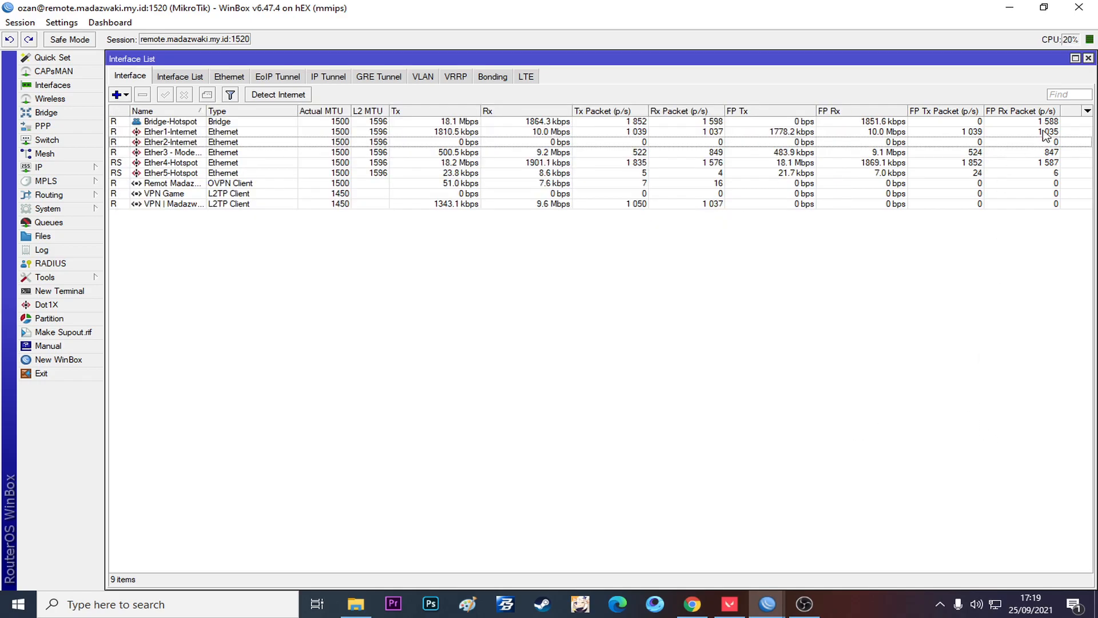
click(1089, 58)
drag(267, 109, 343, 108)
click(292, 128)
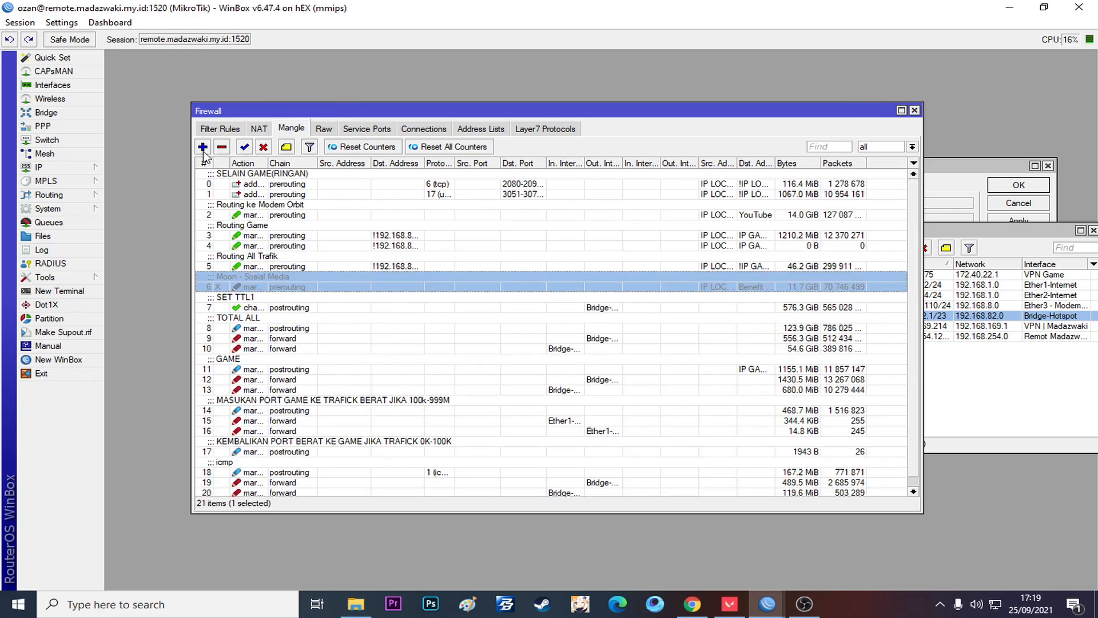
Step: Start a new prerouting Mangle rule with source address list IP - Lokal and destination address list Sosial Media
click(203, 147)
click(469, 164)
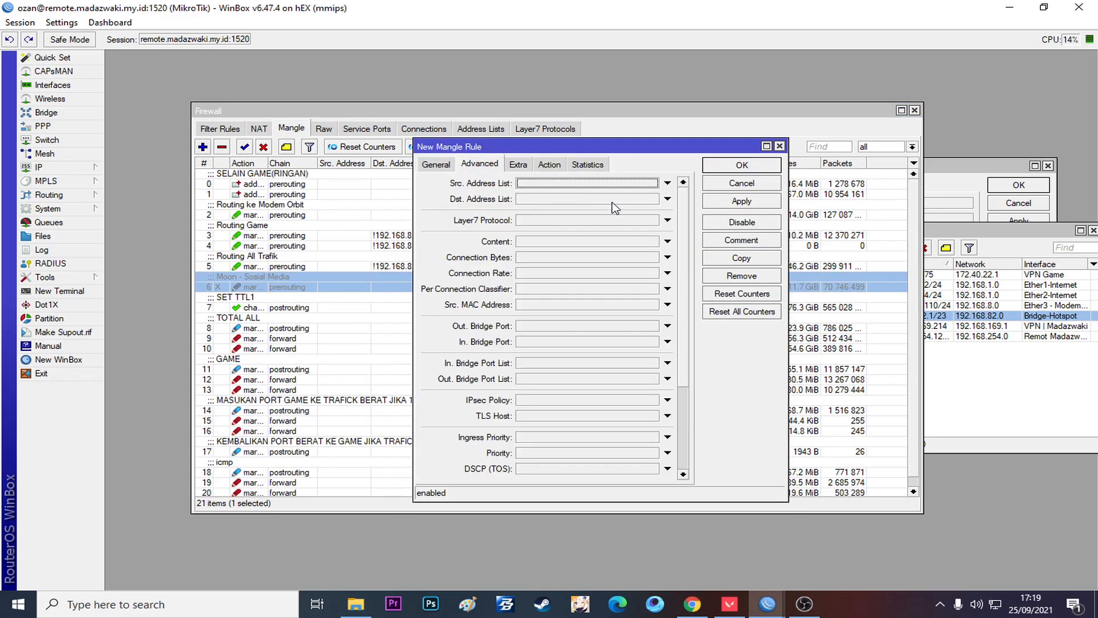
click(448, 165)
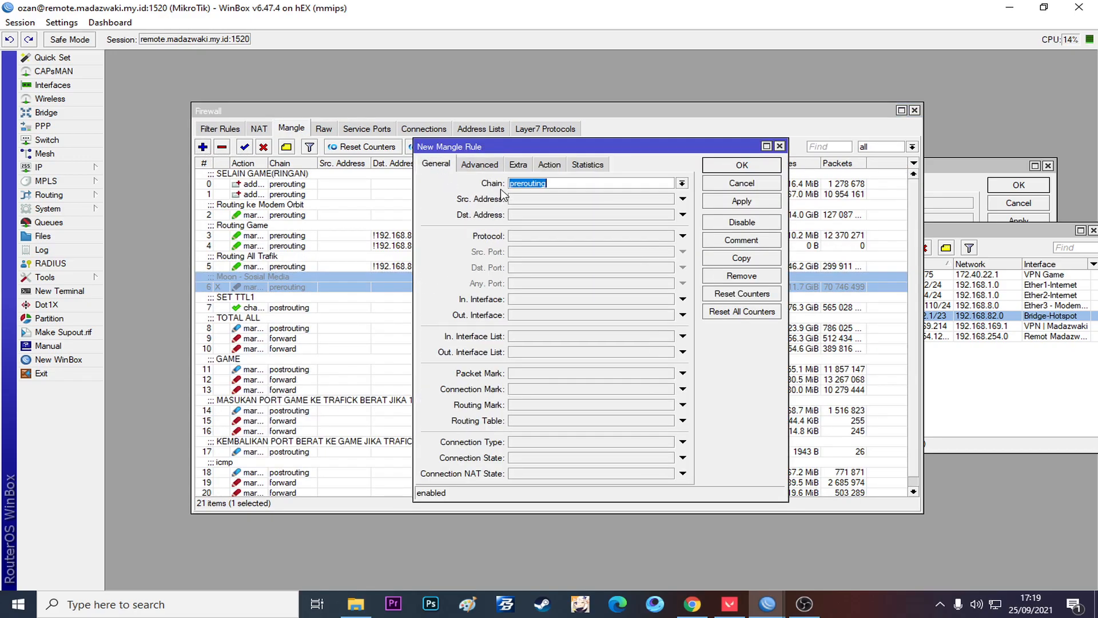
click(469, 166)
click(633, 183)
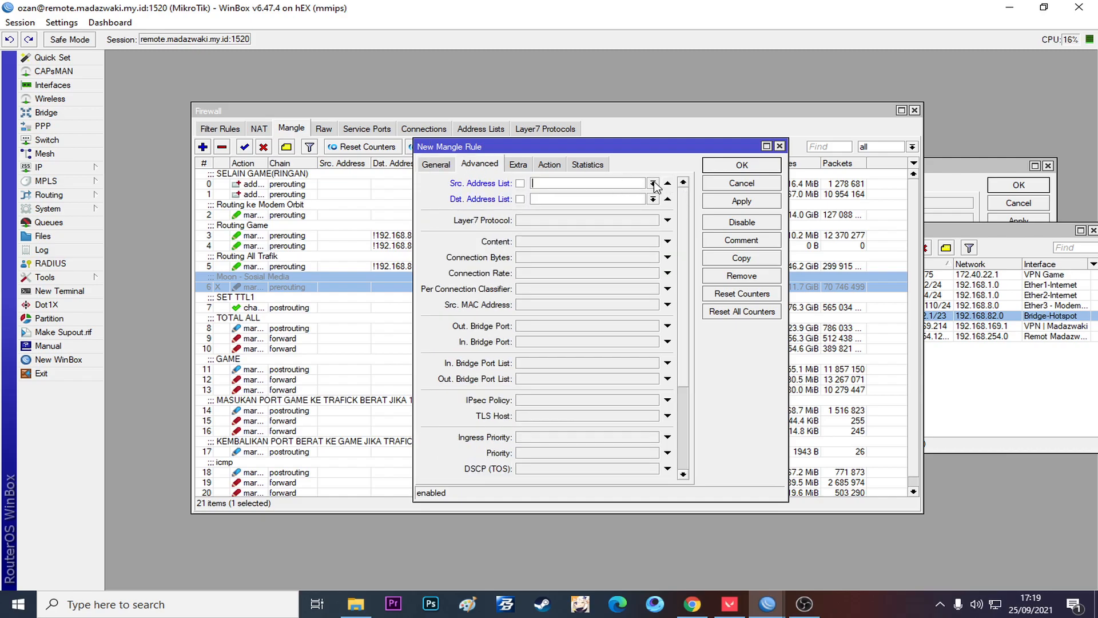
click(654, 184)
click(652, 201)
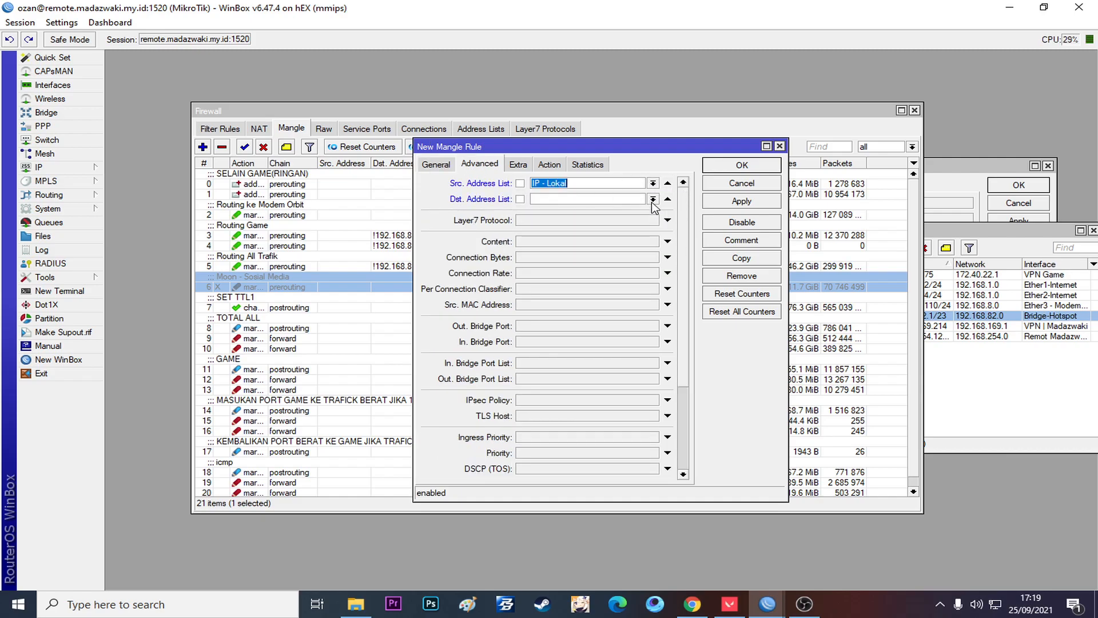
click(653, 200)
click(572, 245)
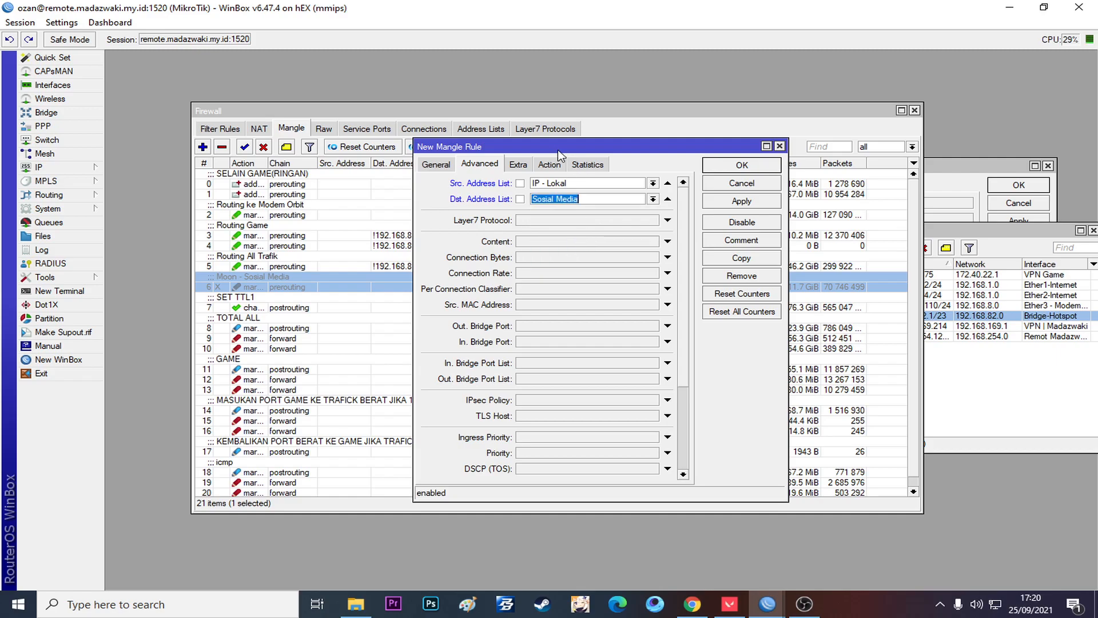
Step: Set the new Mangle rule's action to mark routing with new routing mark Sosial Media, and save it
click(549, 164)
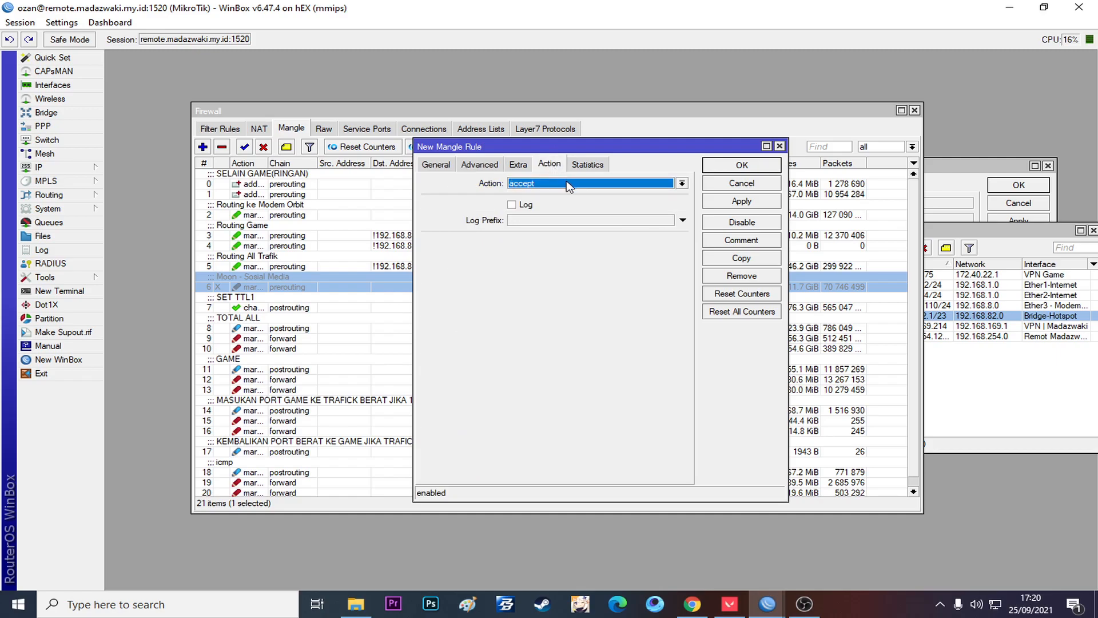
click(570, 183)
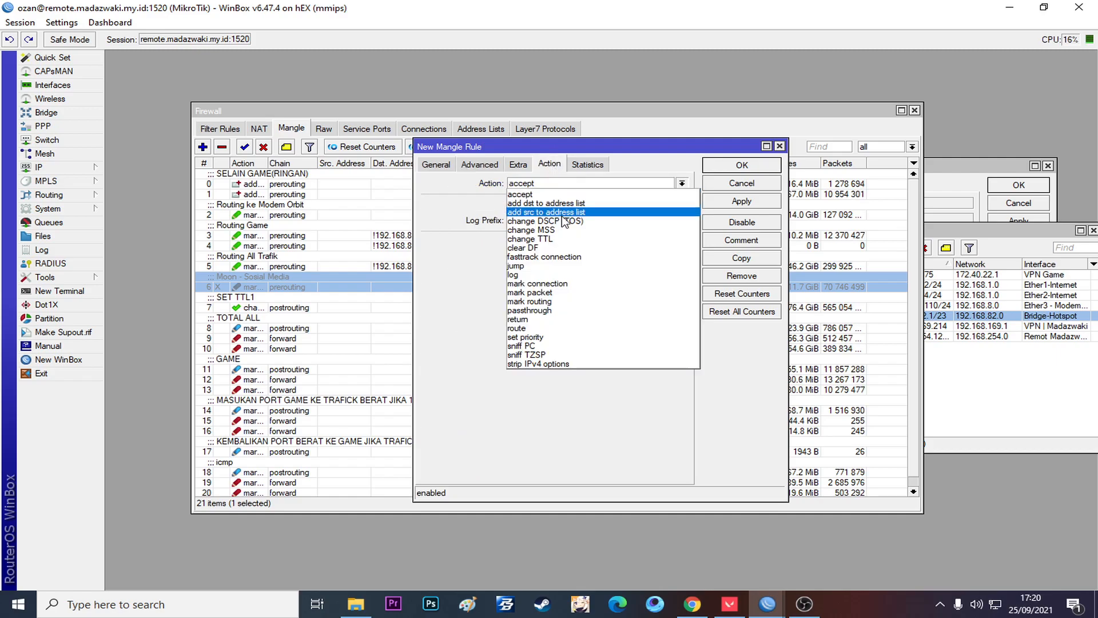
click(546, 301)
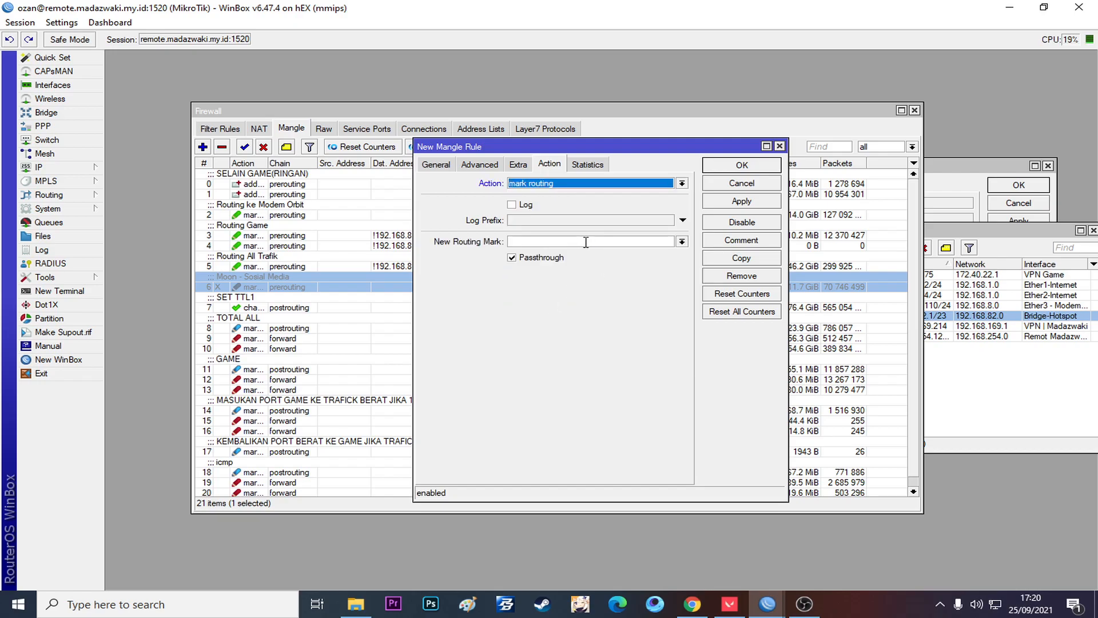
click(540, 241)
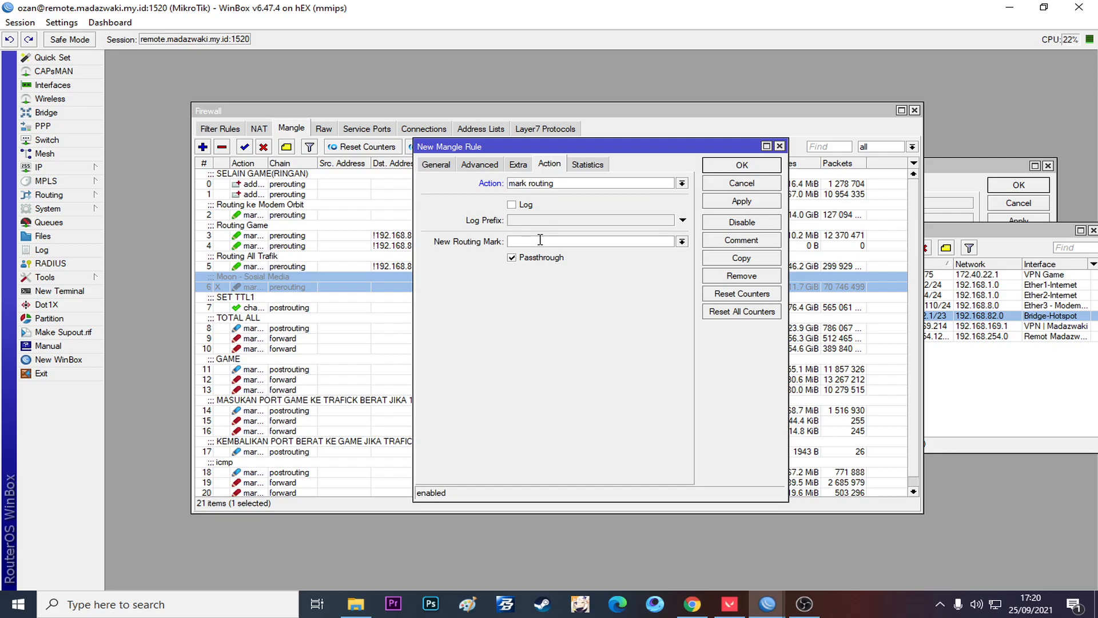
text(Sosial Media)
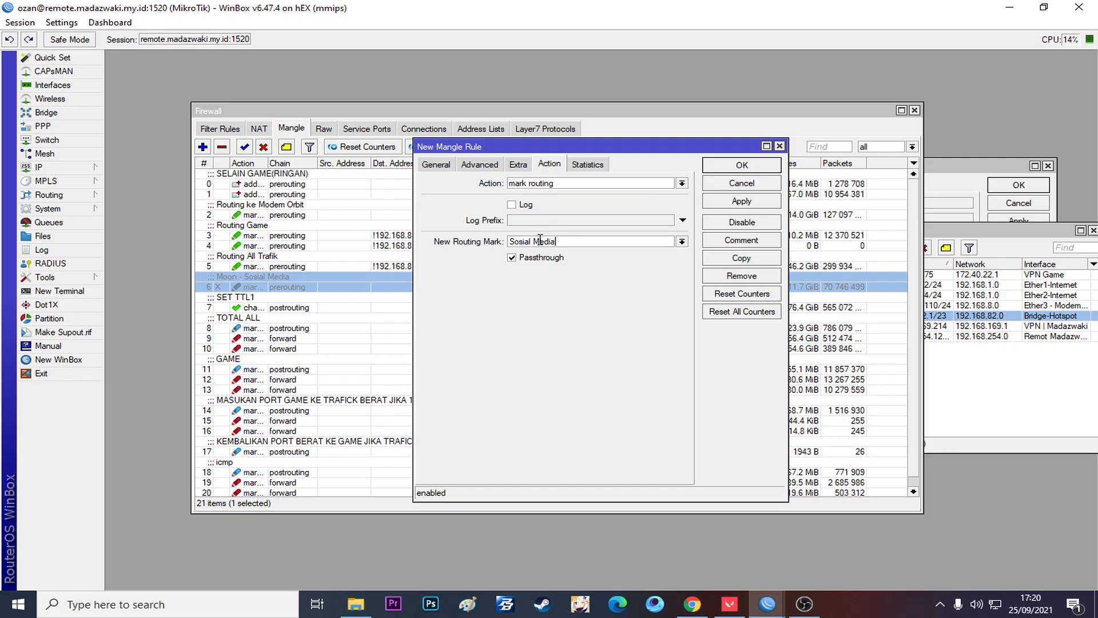
key(Return)
Step: Move the new Sosial Media Mangle rule up to directly above the SET TTL1 rule
scroll(417, 286, down, 1)
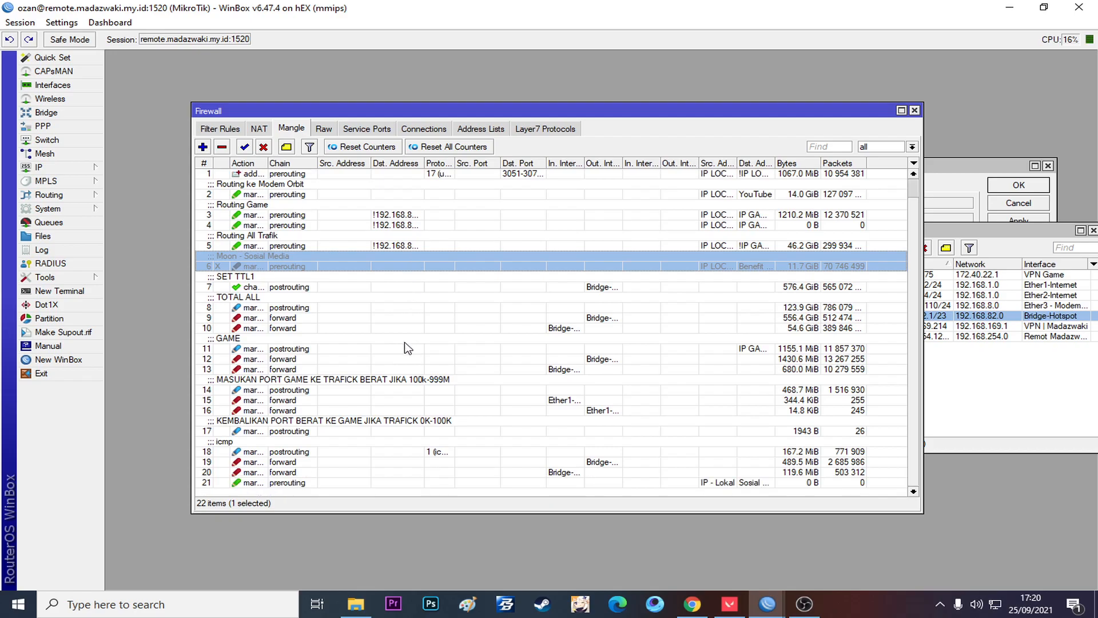
drag(369, 482, 343, 280)
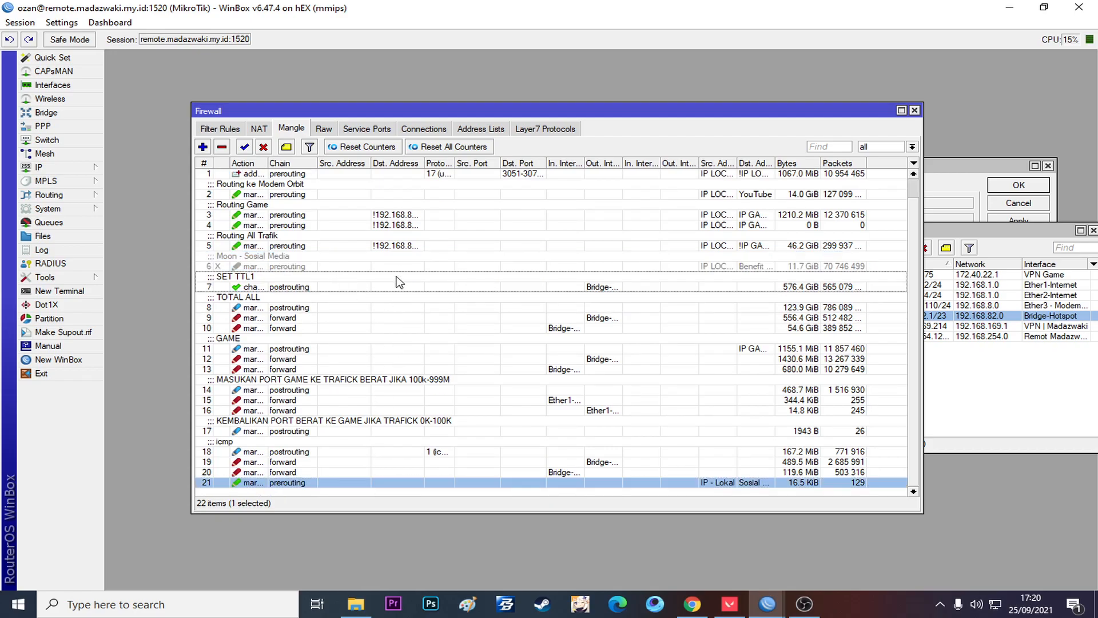
scroll(805, 284, up, 1)
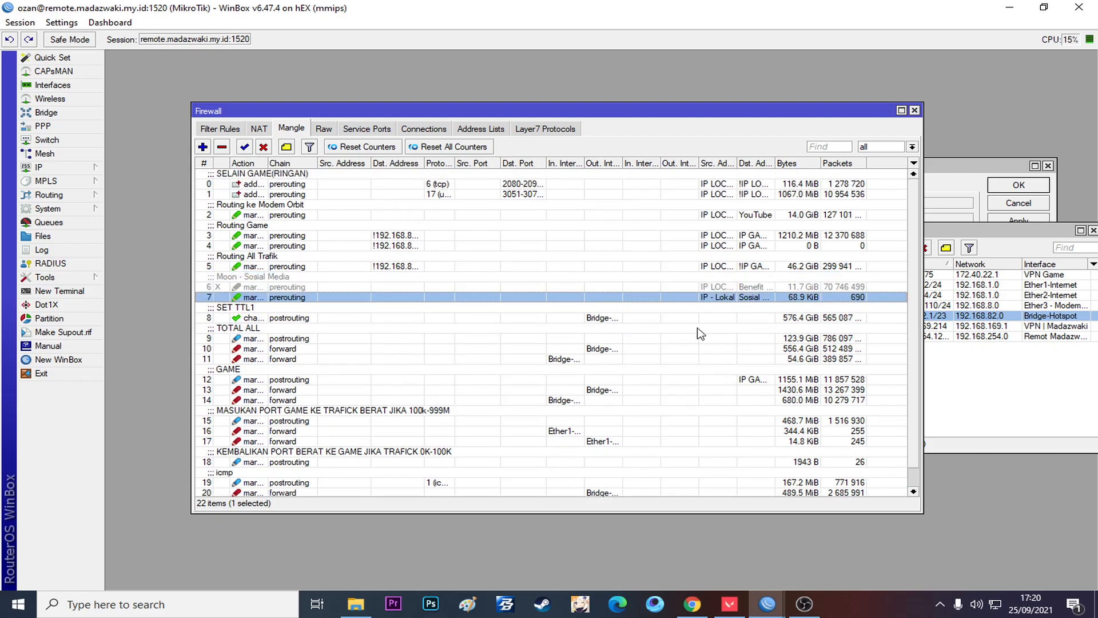
Step: Check the traffic statistics of the new Sosial Media Mangle rule and close the rule
double_click(801, 297)
click(594, 165)
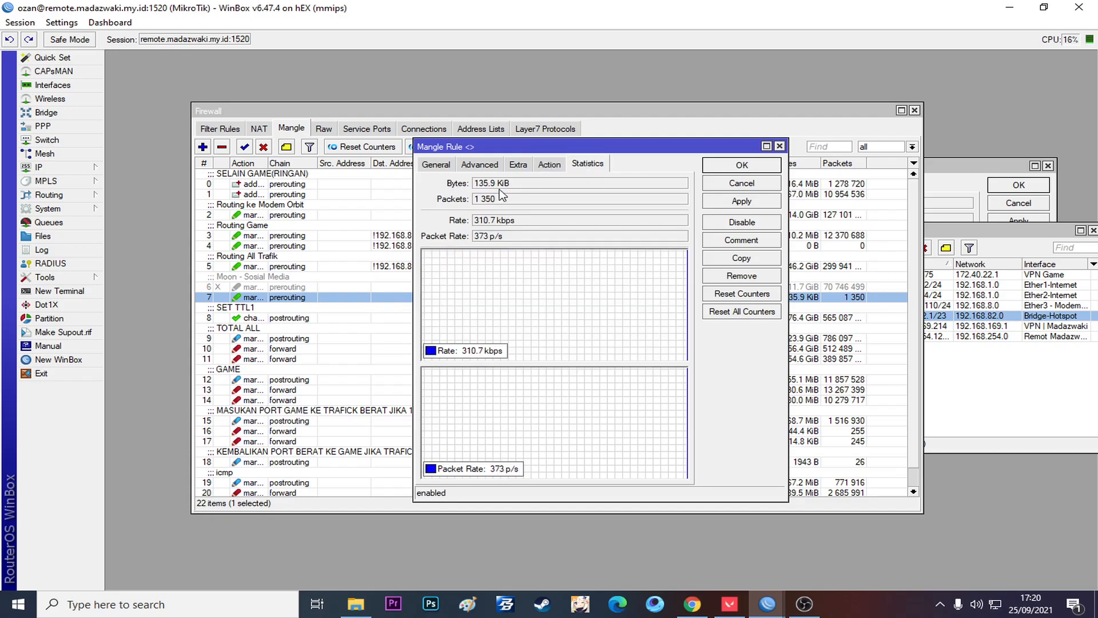
click(715, 165)
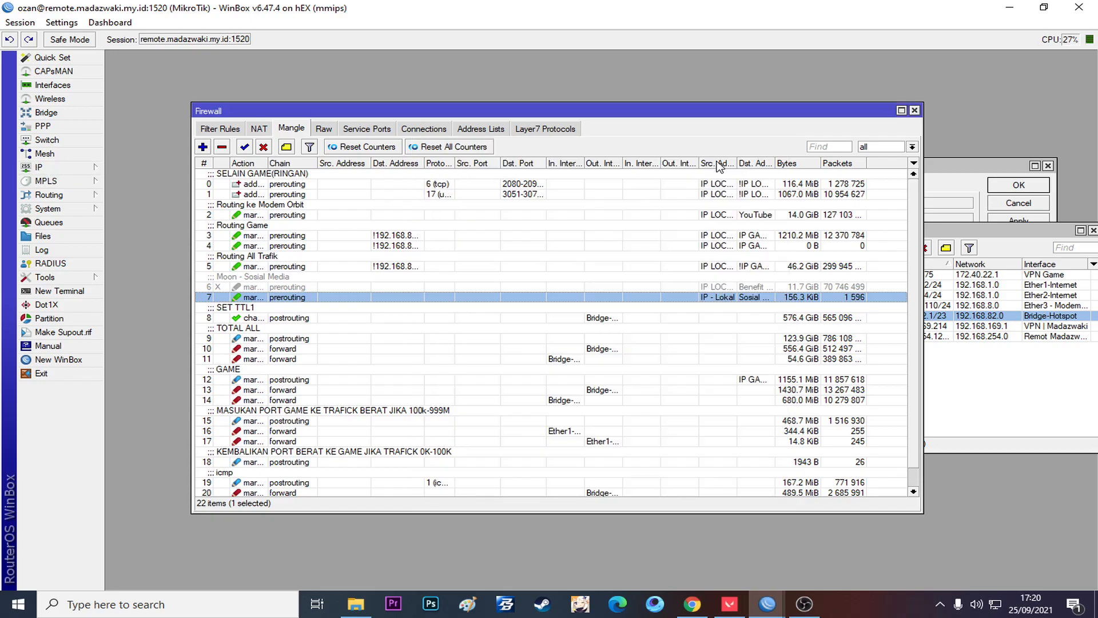
Step: Close the Address List window and open the IP route list
click(994, 252)
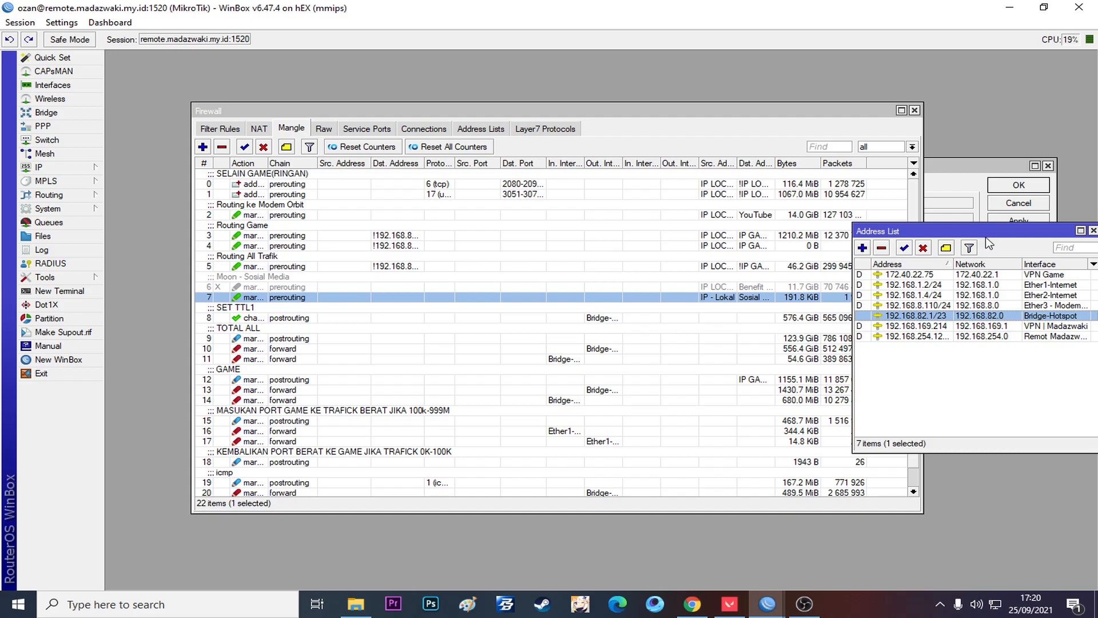
click(1094, 231)
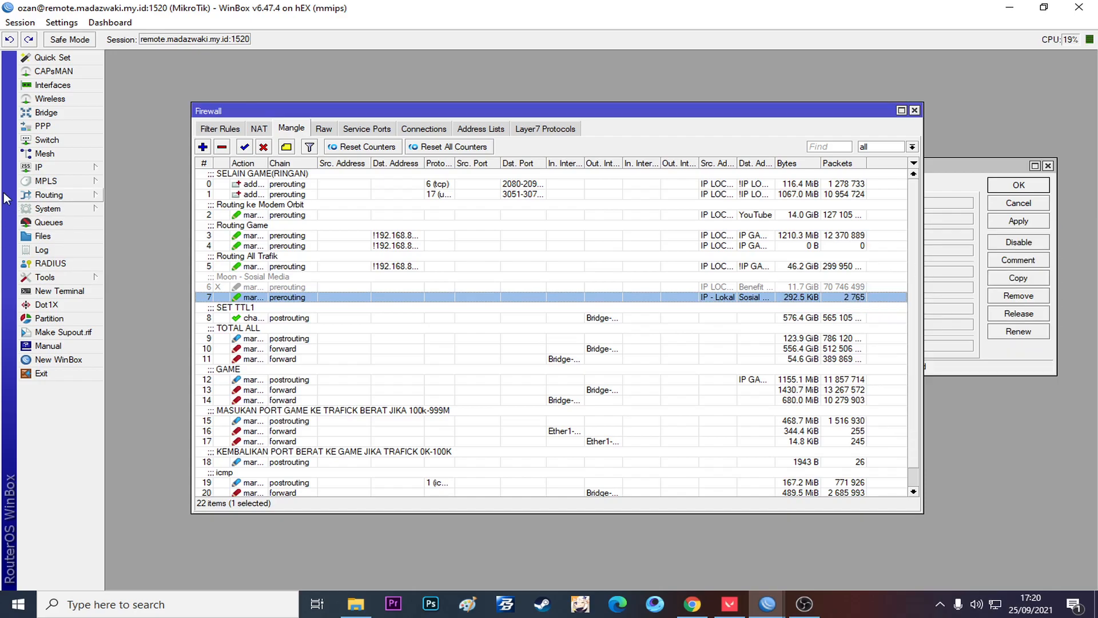
click(42, 167)
click(172, 373)
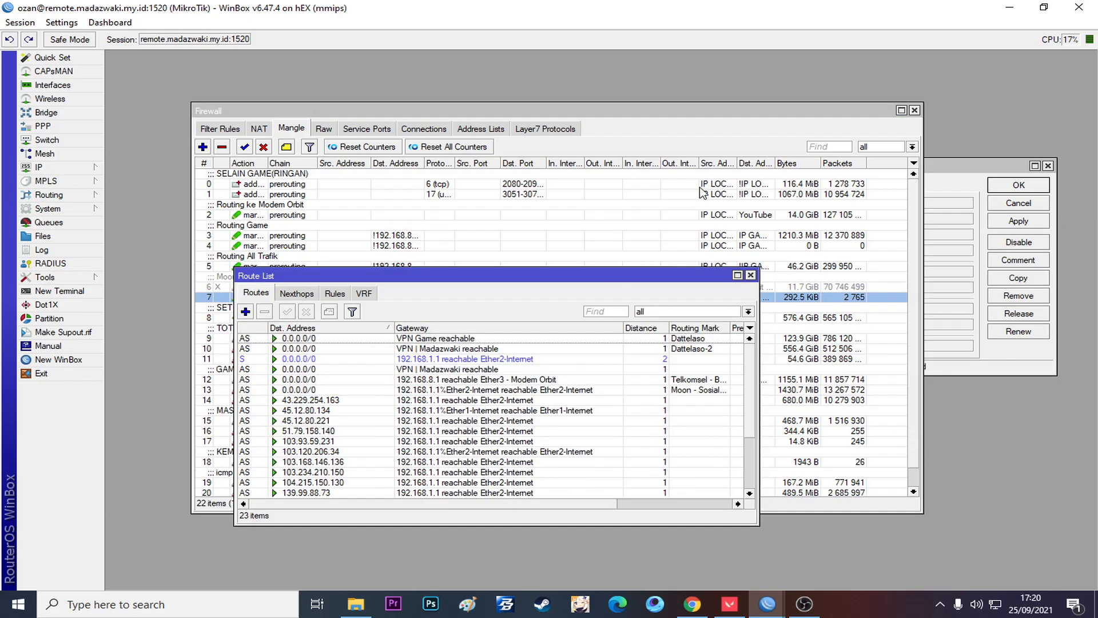
drag(575, 276, 544, 214)
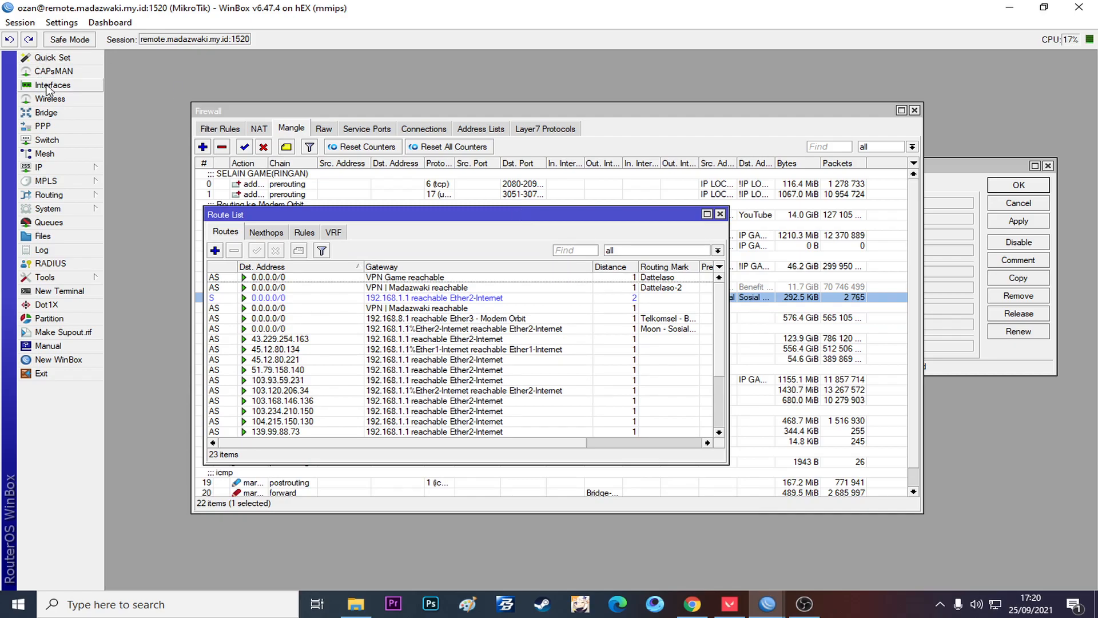
Step: Start a new route for 0.0.0.0/0 with gateway 192.168.1.1, check gateway ping and distance 1
click(215, 250)
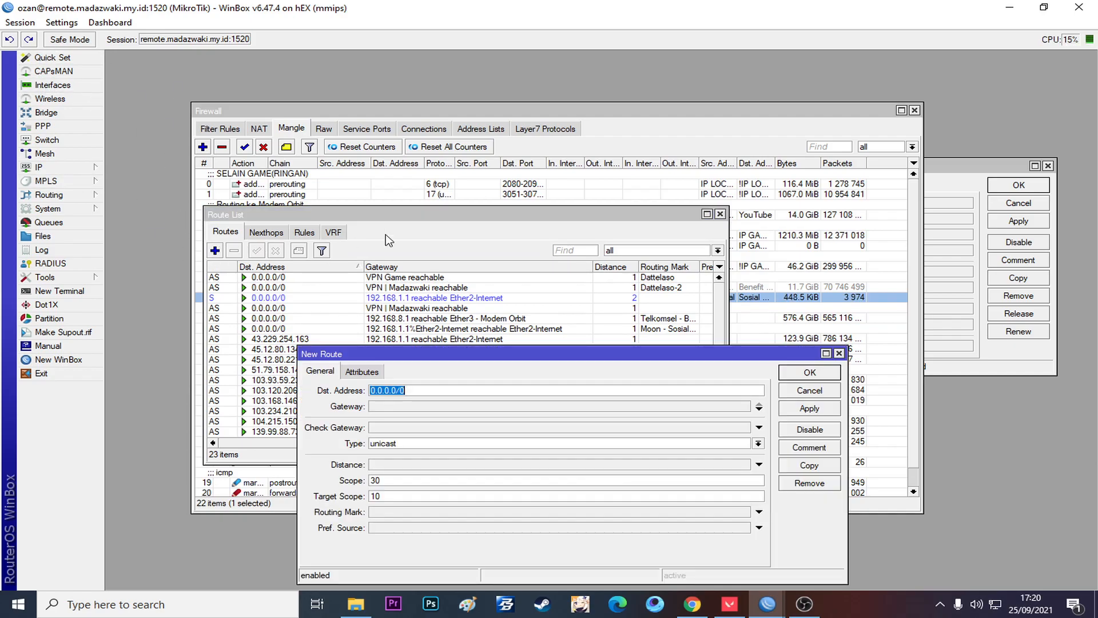
click(413, 407)
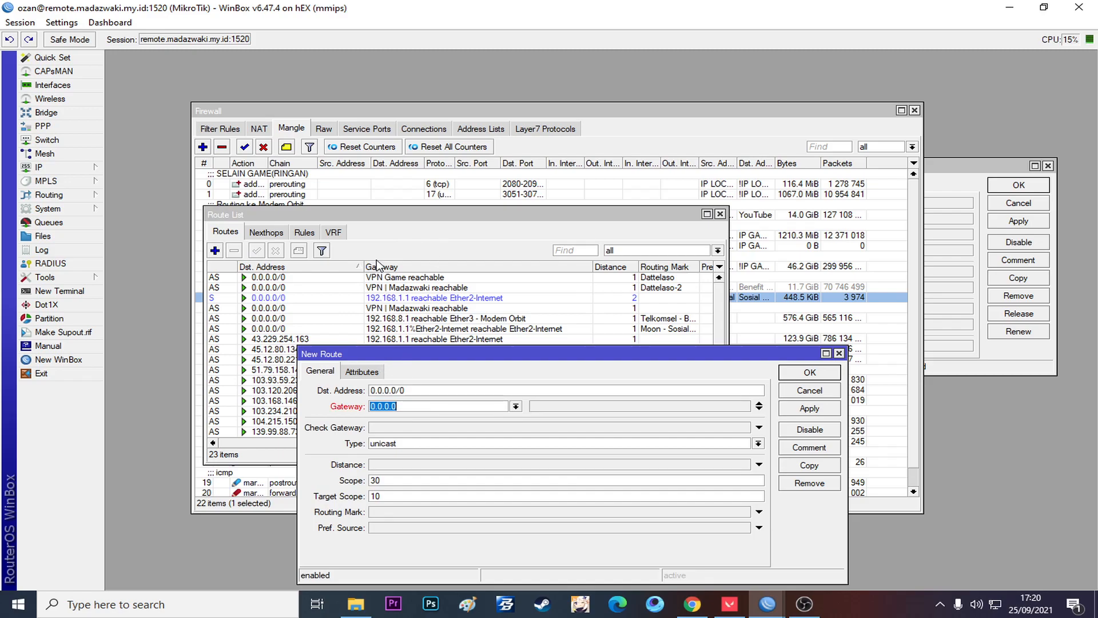
drag(407, 356, 428, 213)
text(19)
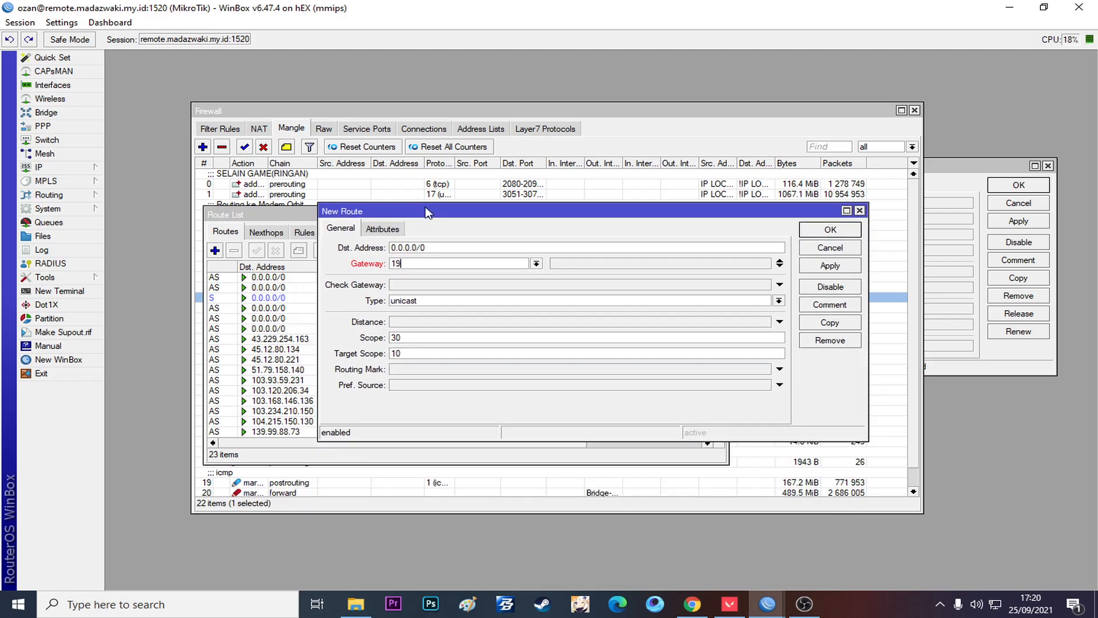
text(2.168.1.1)
click(429, 286)
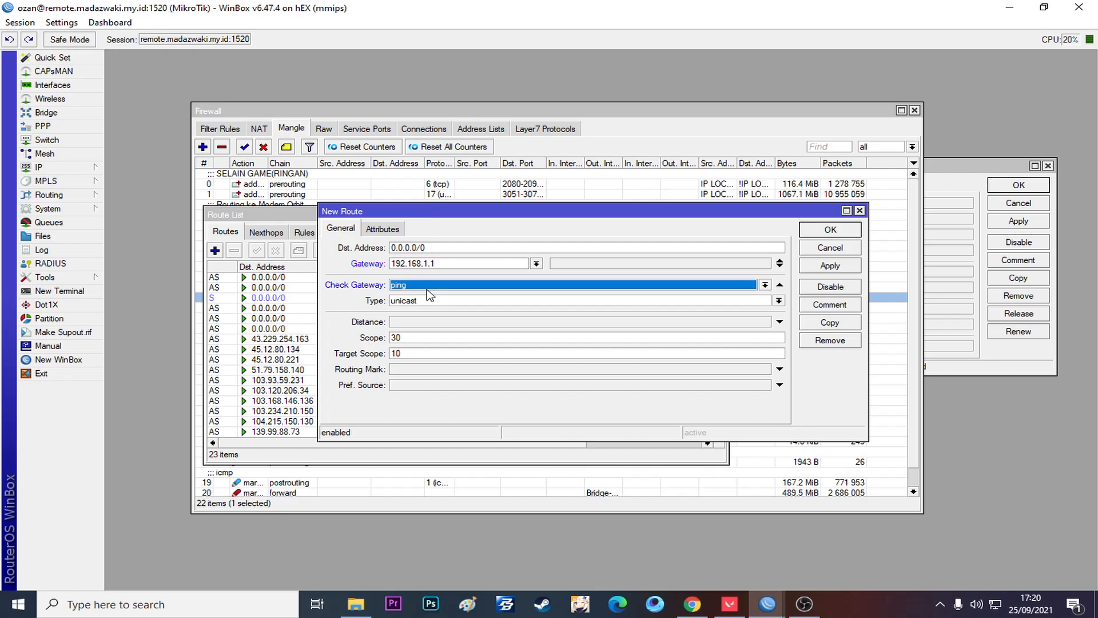
click(413, 323)
Step: Set the new route's routing mark to Sosial Media
click(711, 371)
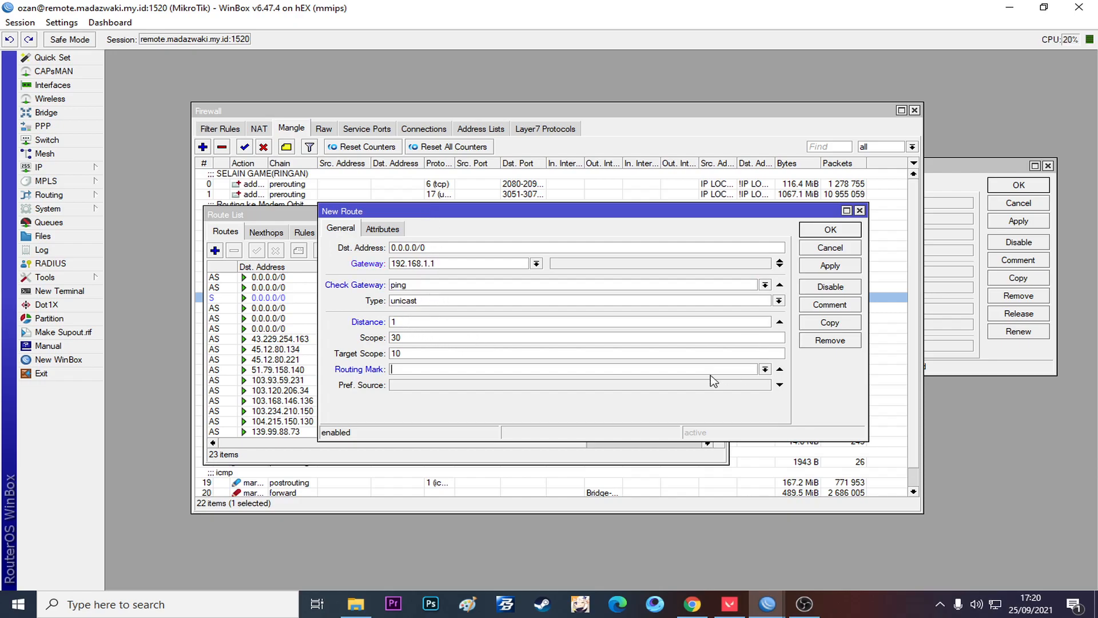
click(765, 369)
click(423, 434)
drag(548, 207, 767, 184)
click(723, 347)
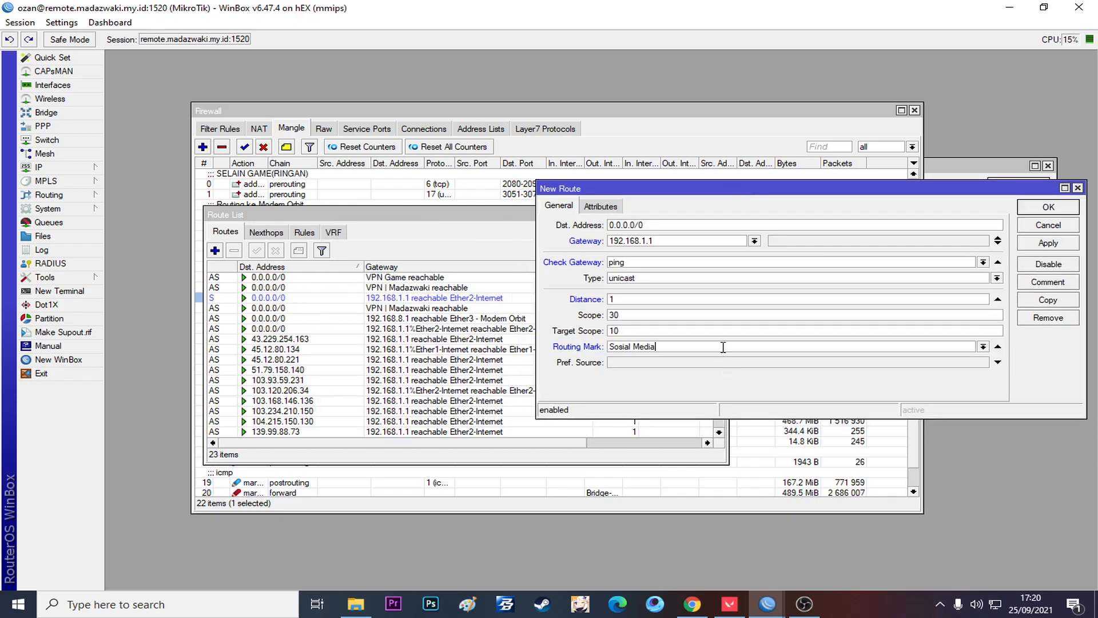
Step: Open the general settings of the Ether2-Internet interface from the interface list
click(63, 87)
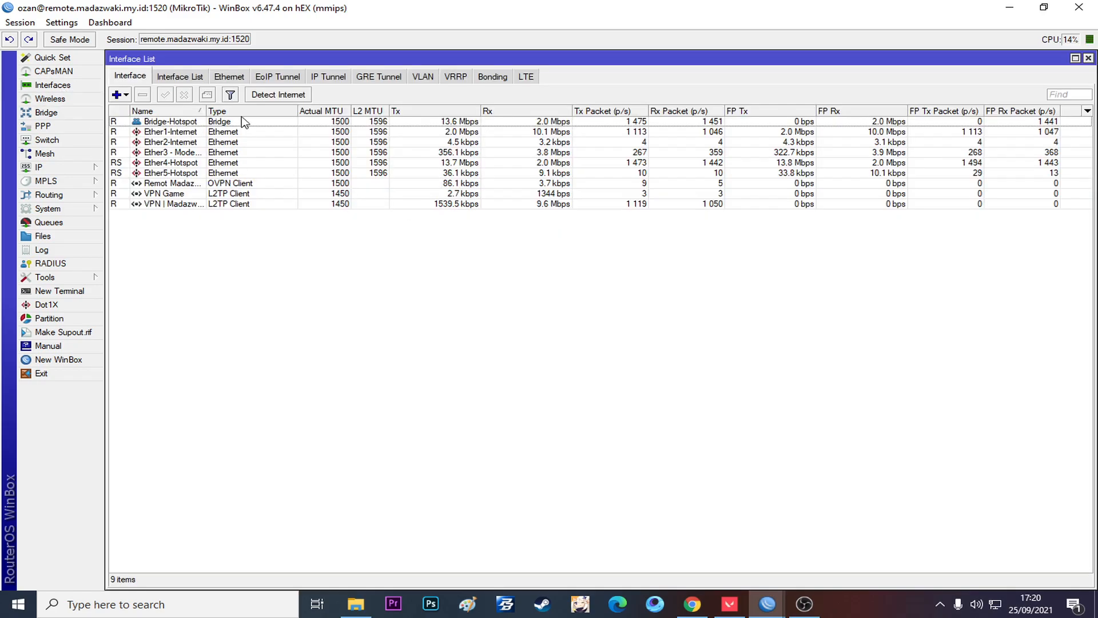
click(186, 143)
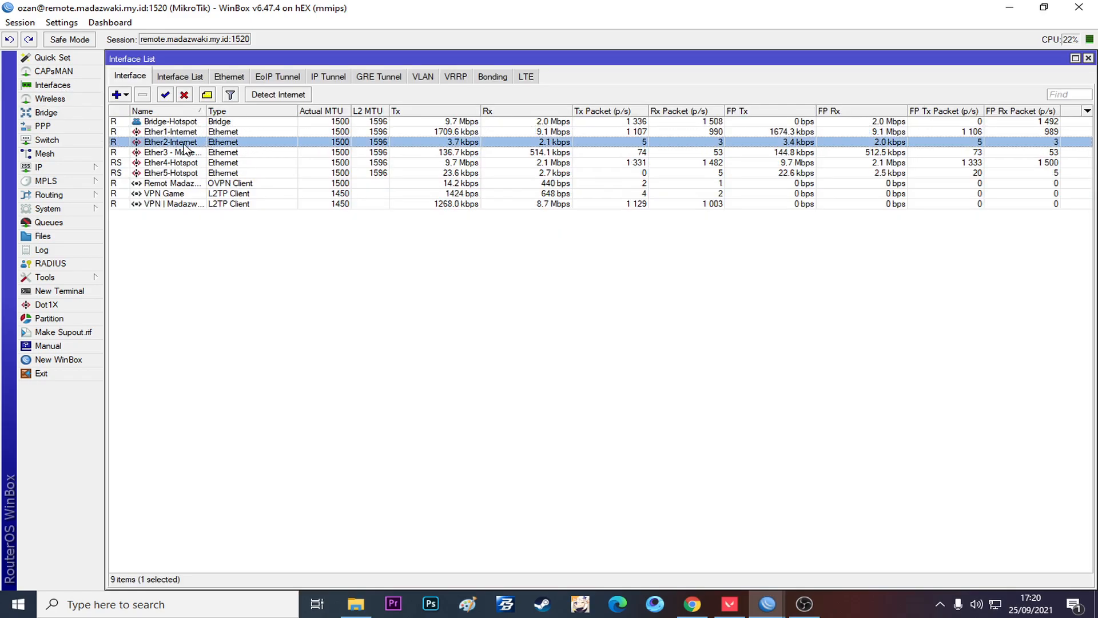
double_click(185, 144)
click(447, 187)
click(442, 187)
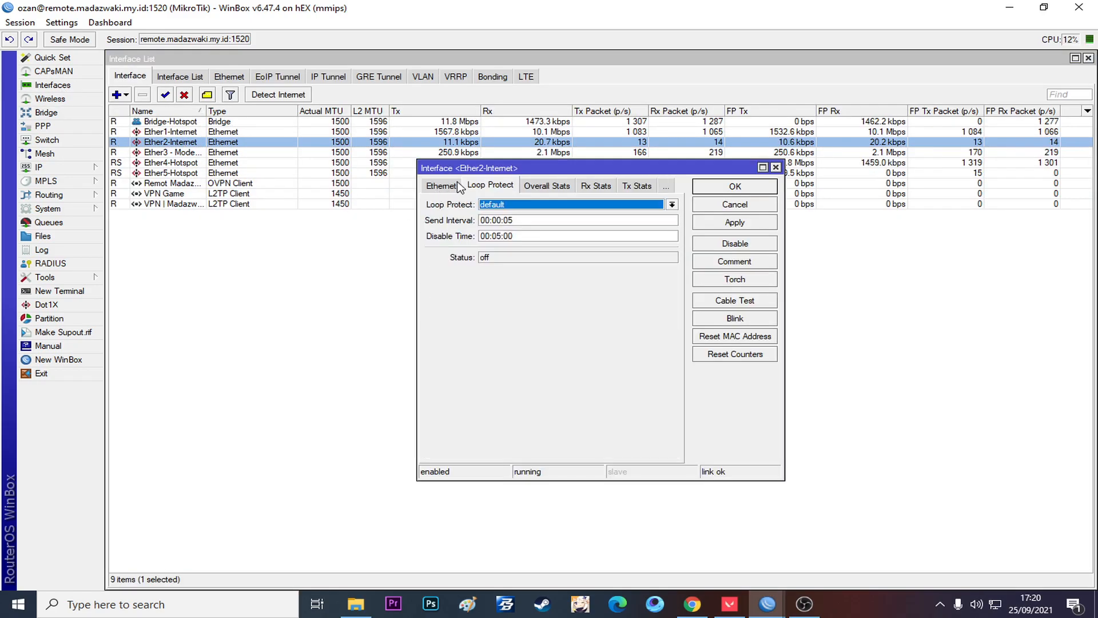
click(435, 188)
click(439, 187)
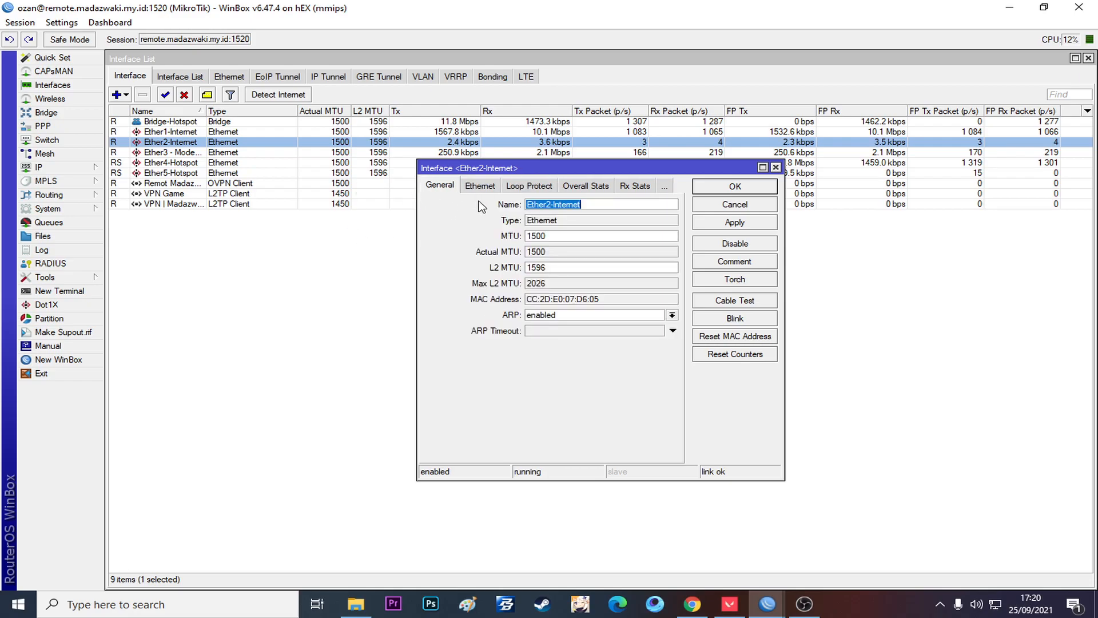
drag(515, 173, 484, 200)
Step: Copy the interface name Ether2-Internet and close the interface settings and the interface list
click(574, 231)
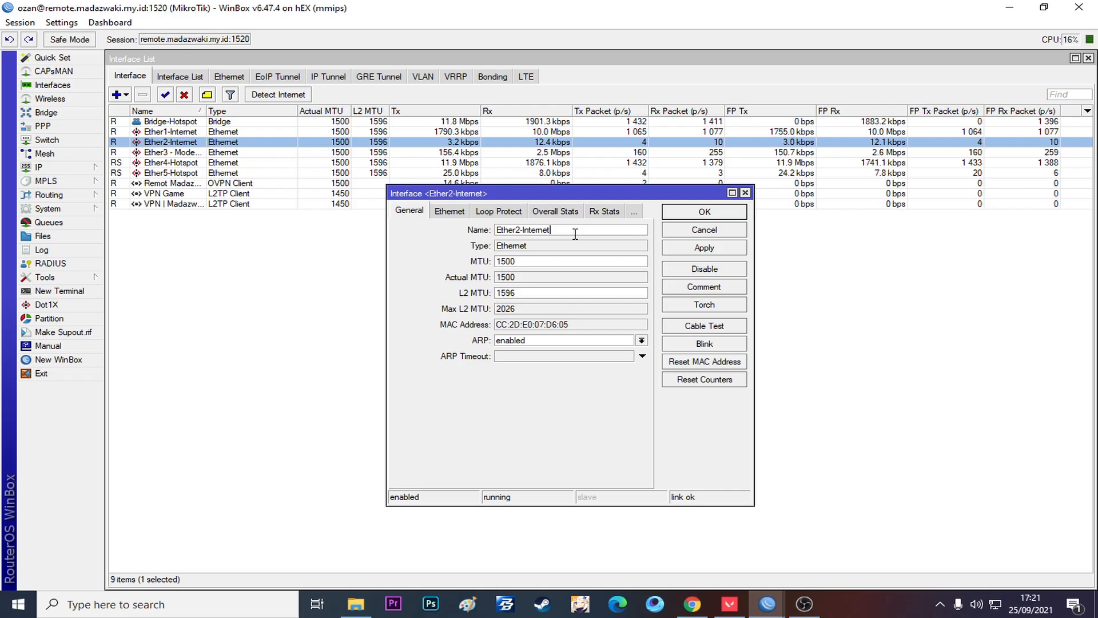
drag(576, 234, 529, 245)
click(579, 234)
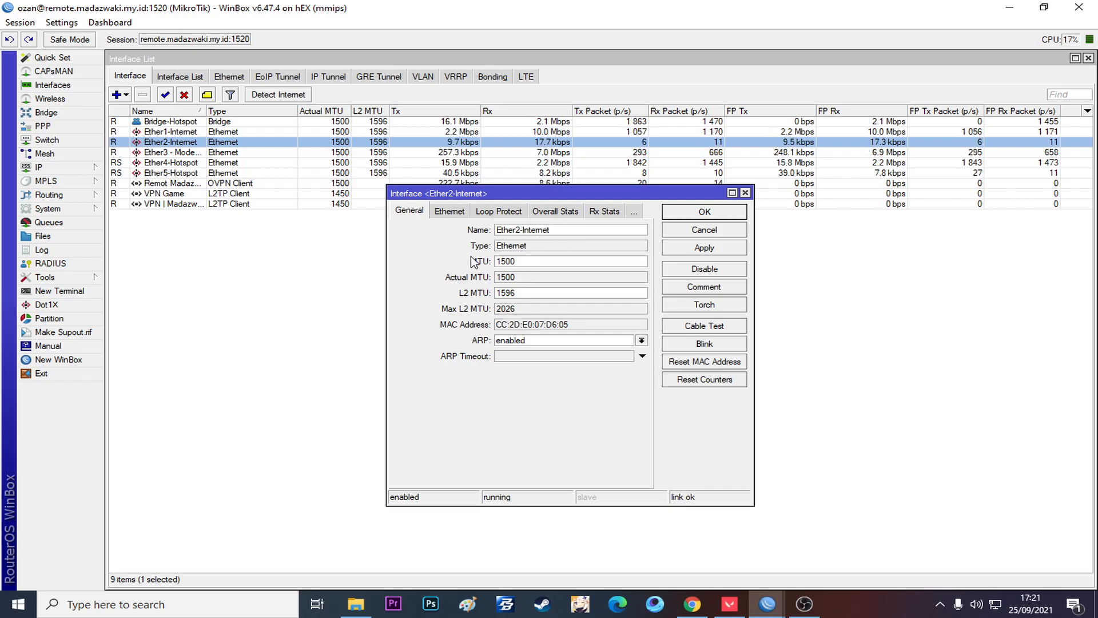
drag(577, 231, 446, 231)
key(ctrl+c)
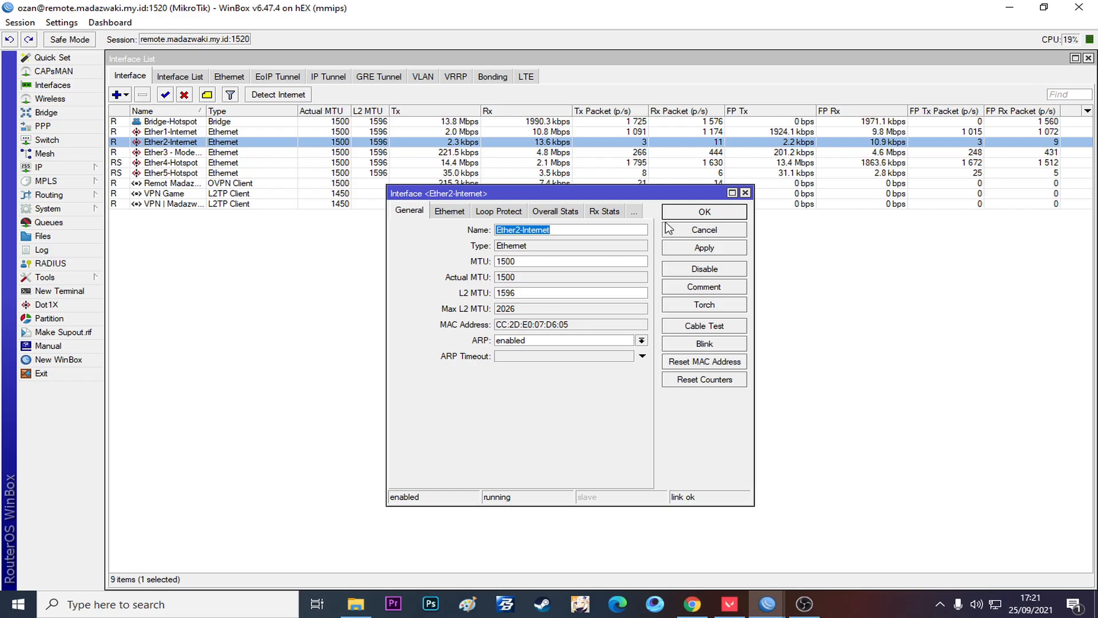
click(705, 212)
click(1089, 58)
Step: Set the new route's gateway to 192.168.1.1%Ether2-Internet and apply the route
click(679, 240)
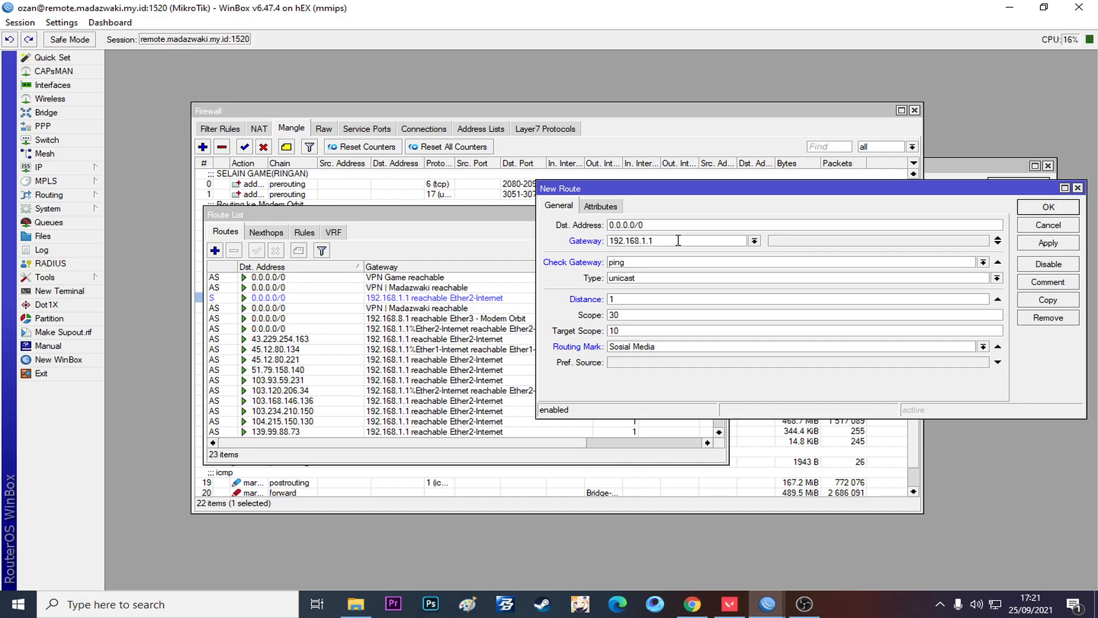
text(%)
right_click(687, 243)
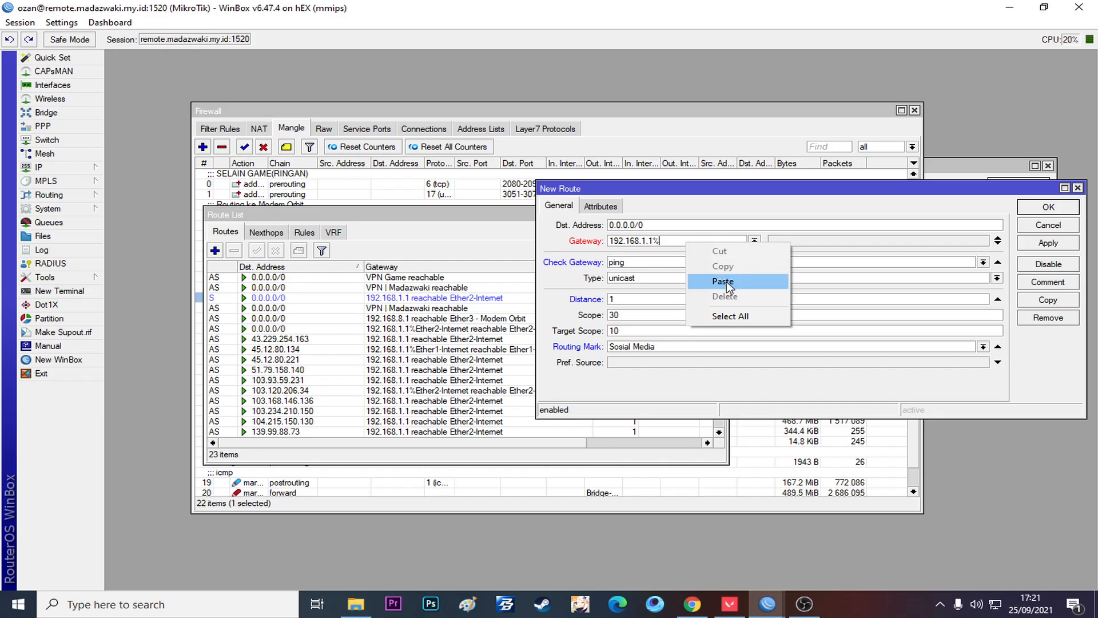
click(723, 282)
click(1065, 244)
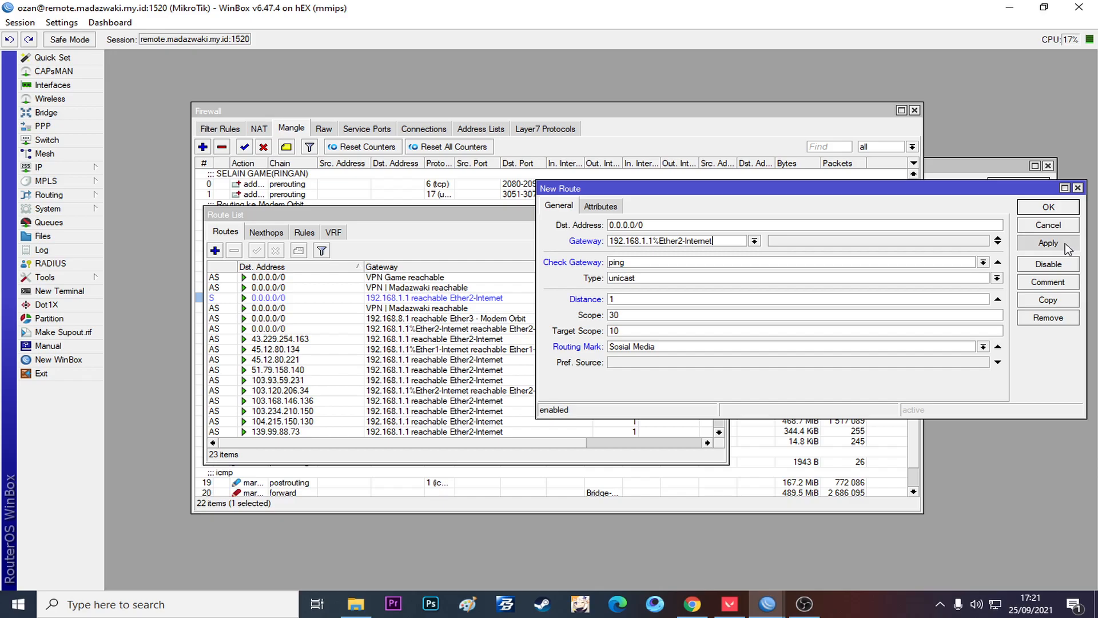
Step: Check the new Sosial Media route in the route list and view the live traffic in the interface list
click(454, 304)
click(682, 330)
click(674, 340)
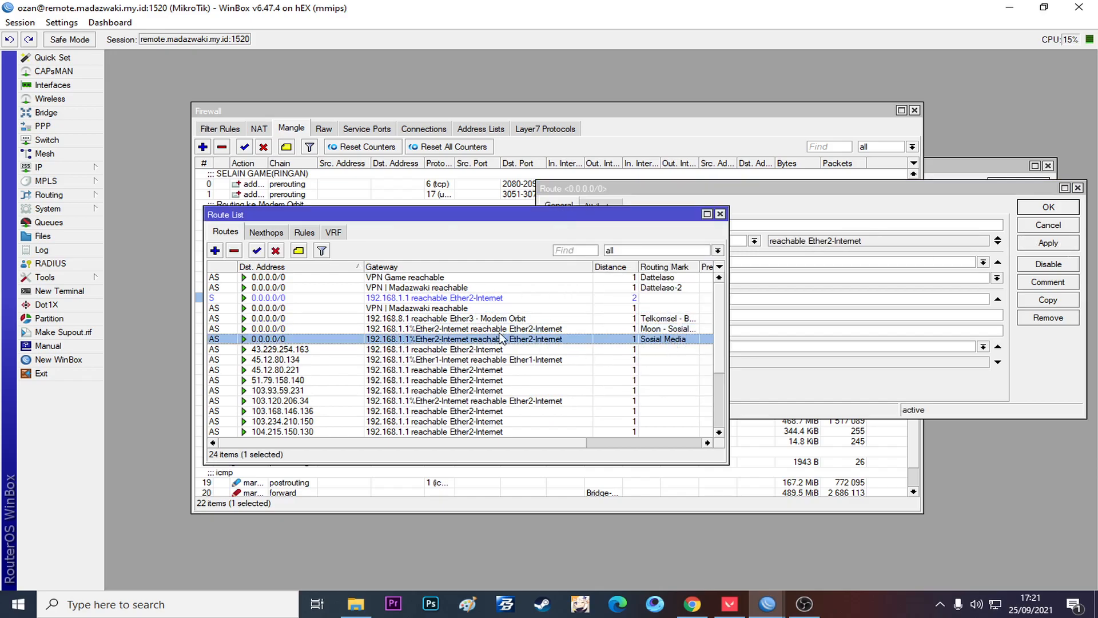
click(53, 85)
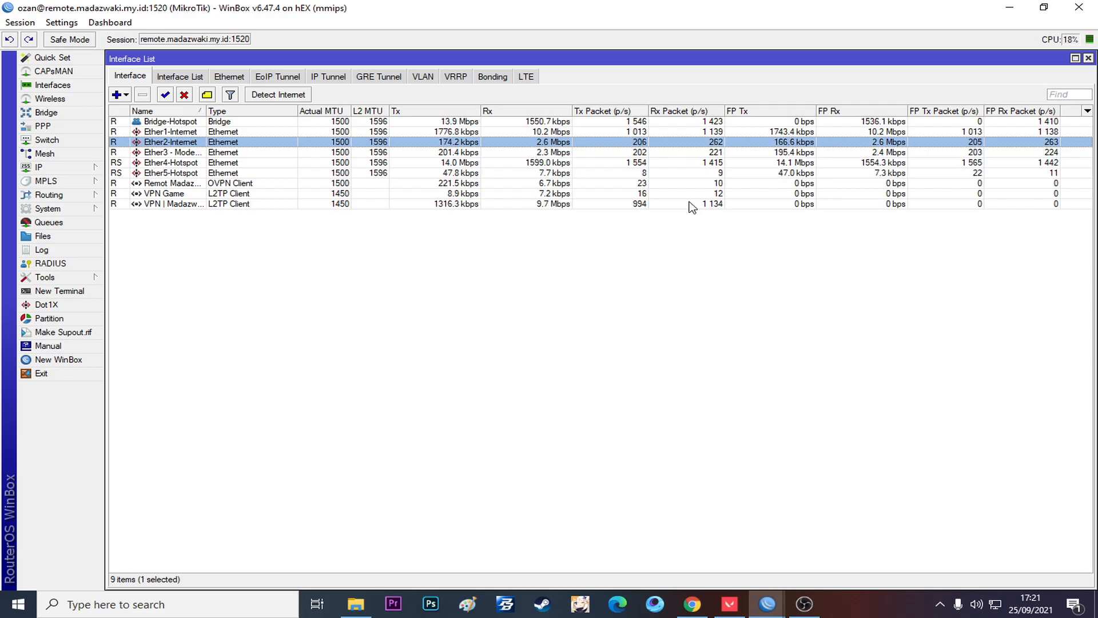
click(804, 605)
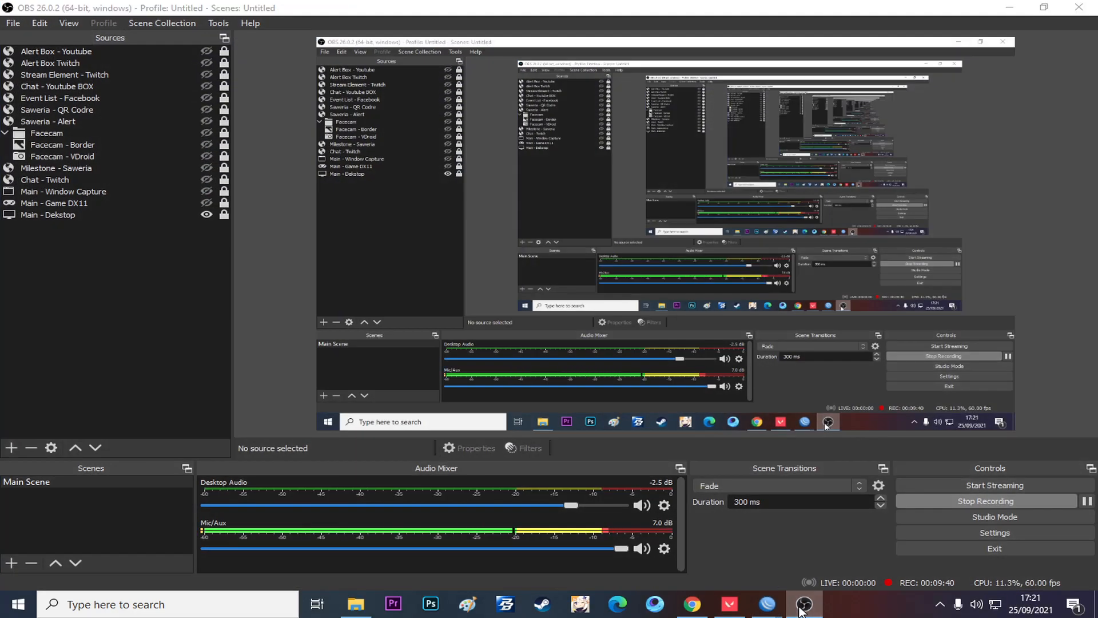
click(804, 605)
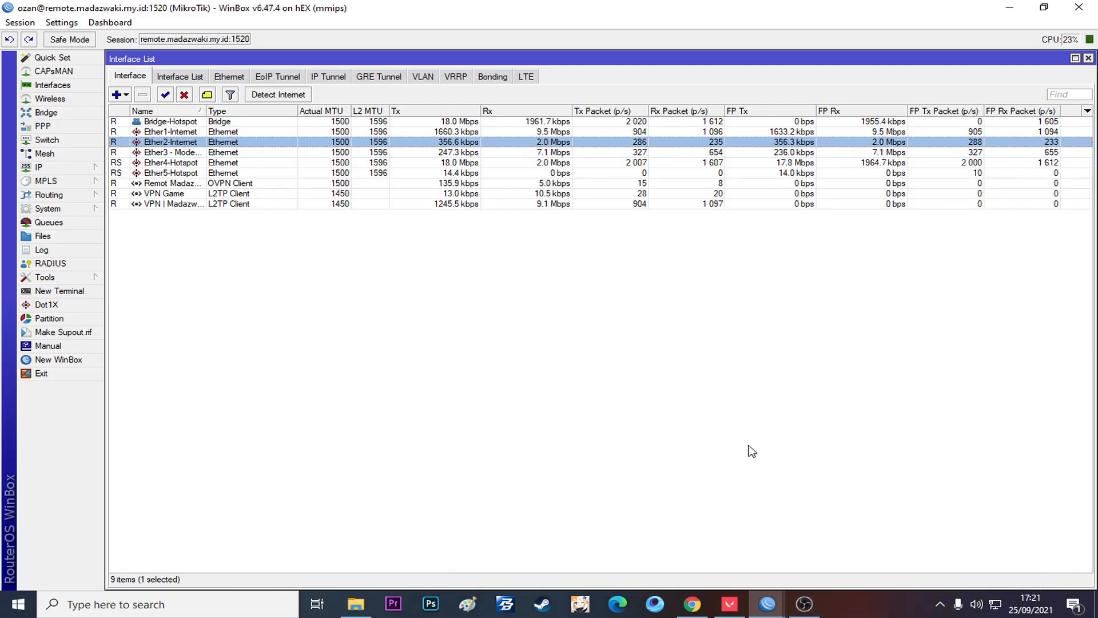